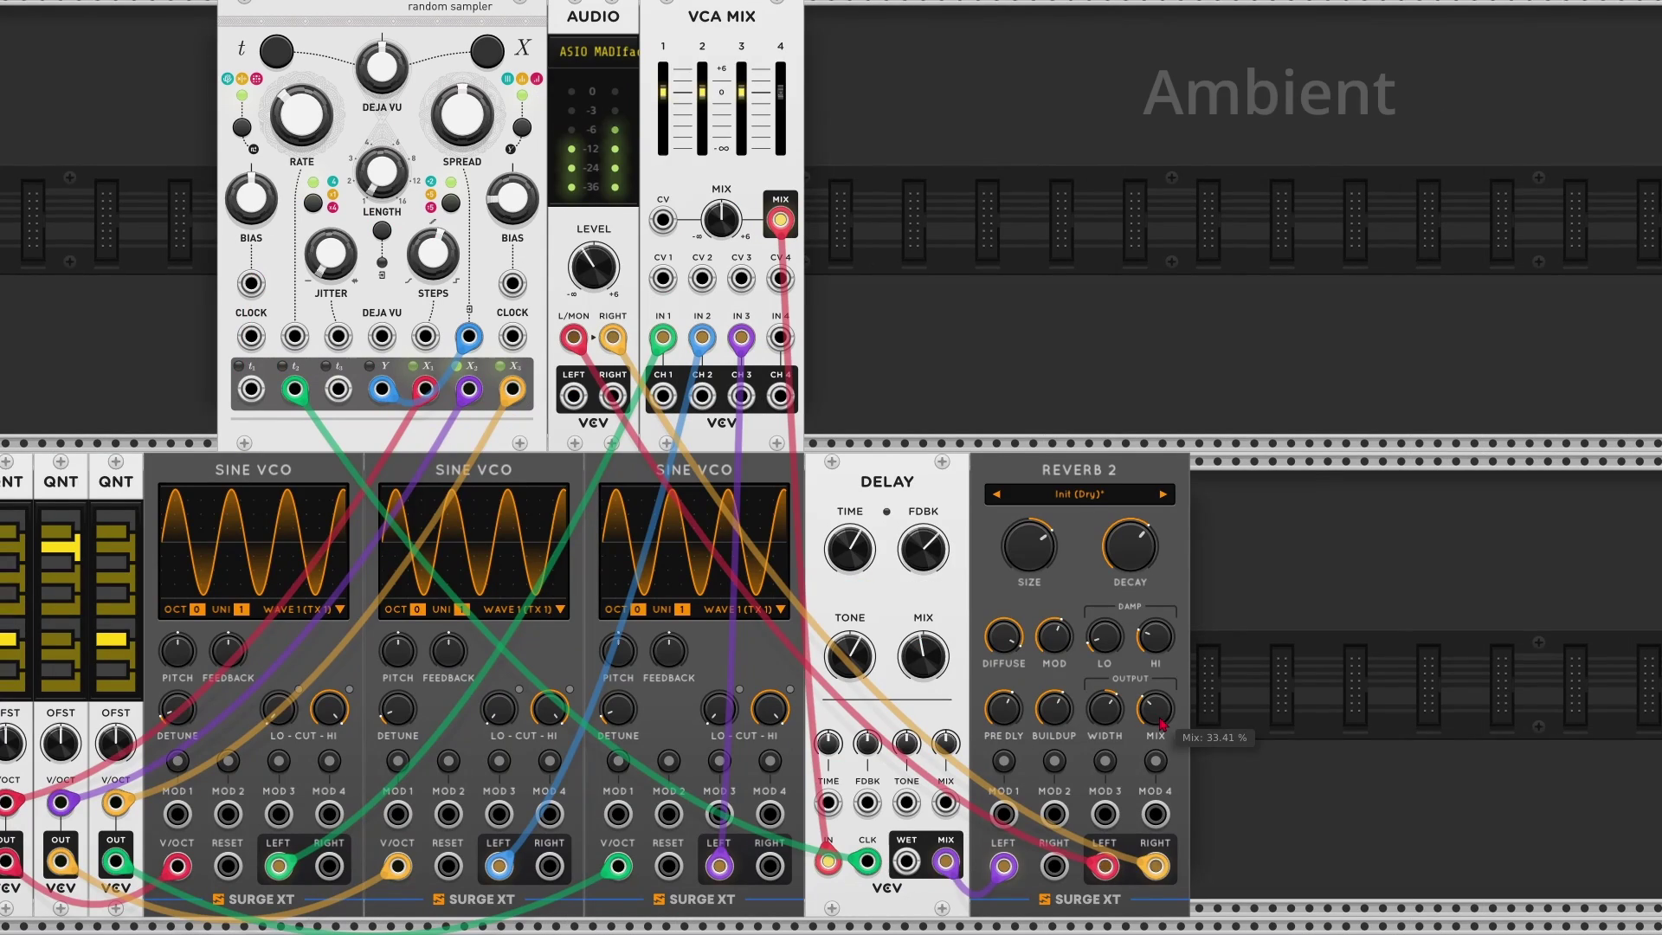
Nudge the Reverb 2 mix up slightly and ease the Drunk Blip sampler's jitter to about 0.66
{"action": "left_click_drag", "start_coordinate": [1156, 708], "coordinate": [1152, 723]}
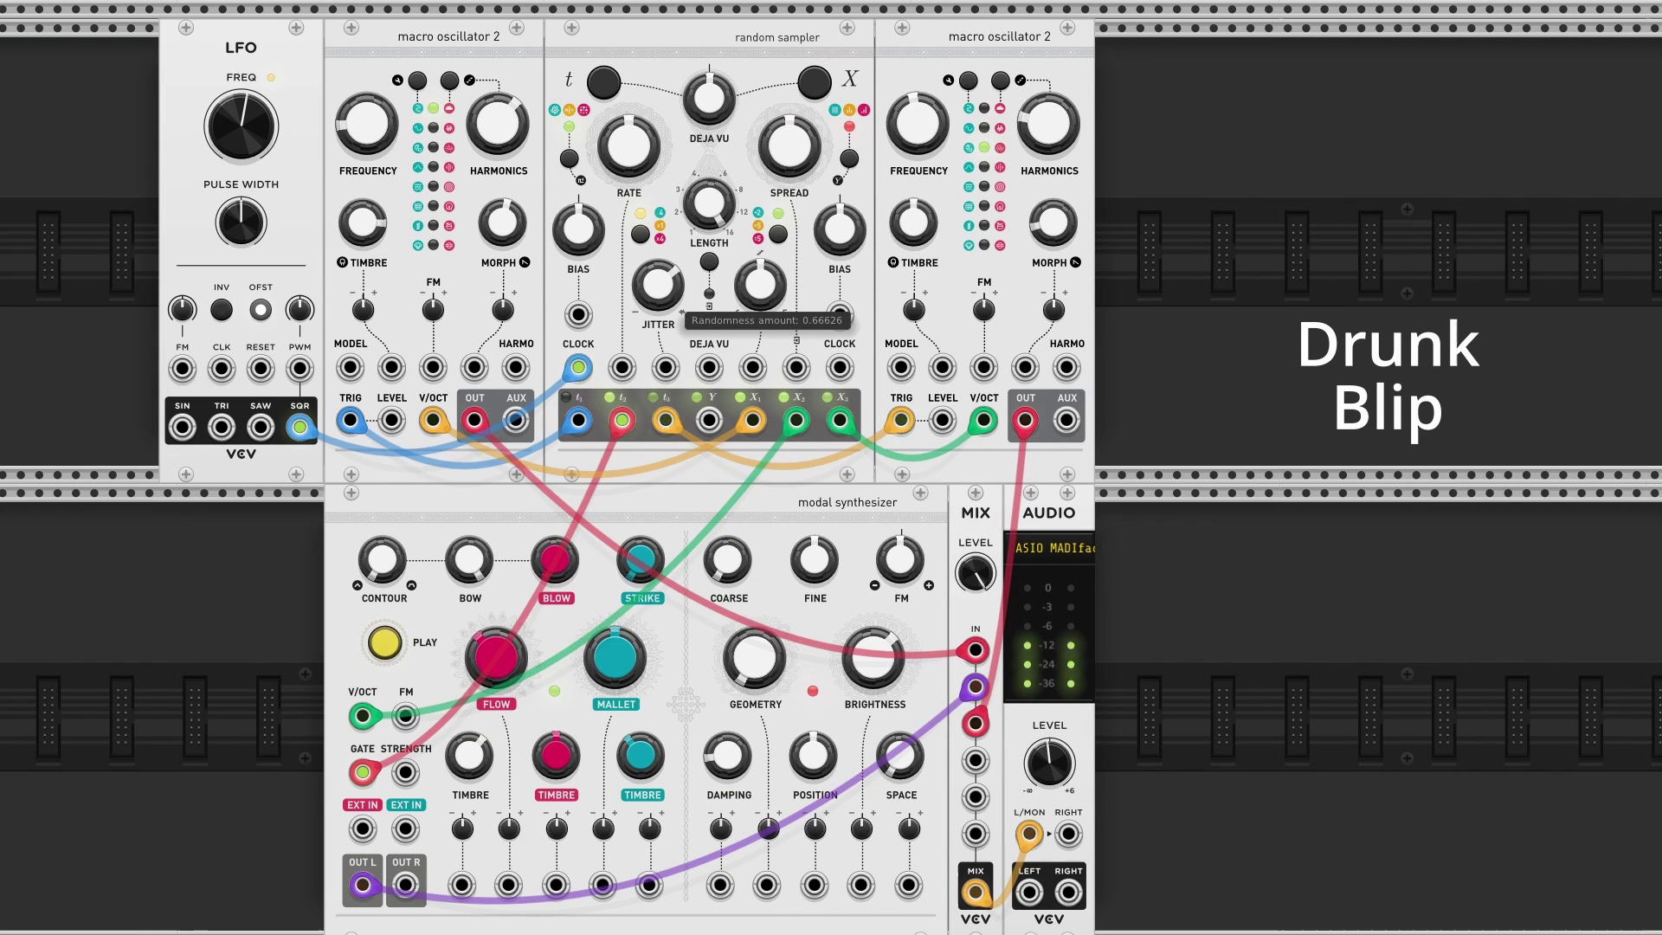
{"action": "left_click_drag", "start_coordinate": [676, 305], "coordinate": [676, 309]}
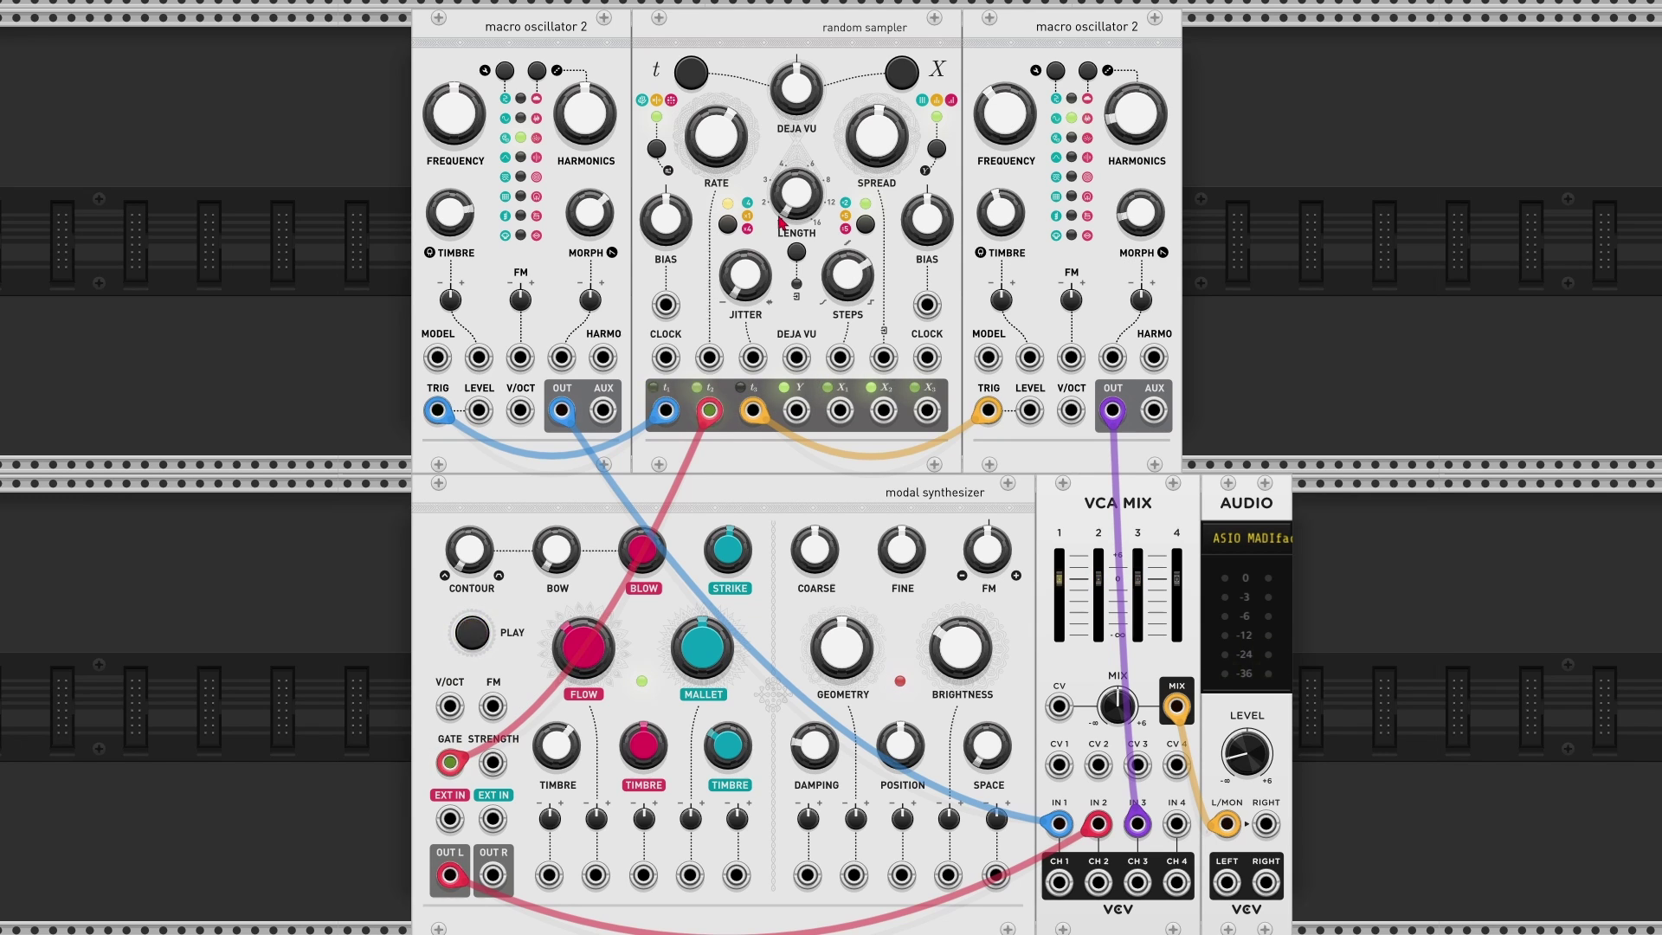
Inspect the random sampler's t2 output jack in the macro oscillator and modal synthesizer patch
{"action": "mouse_move", "coordinate": [701, 407]}
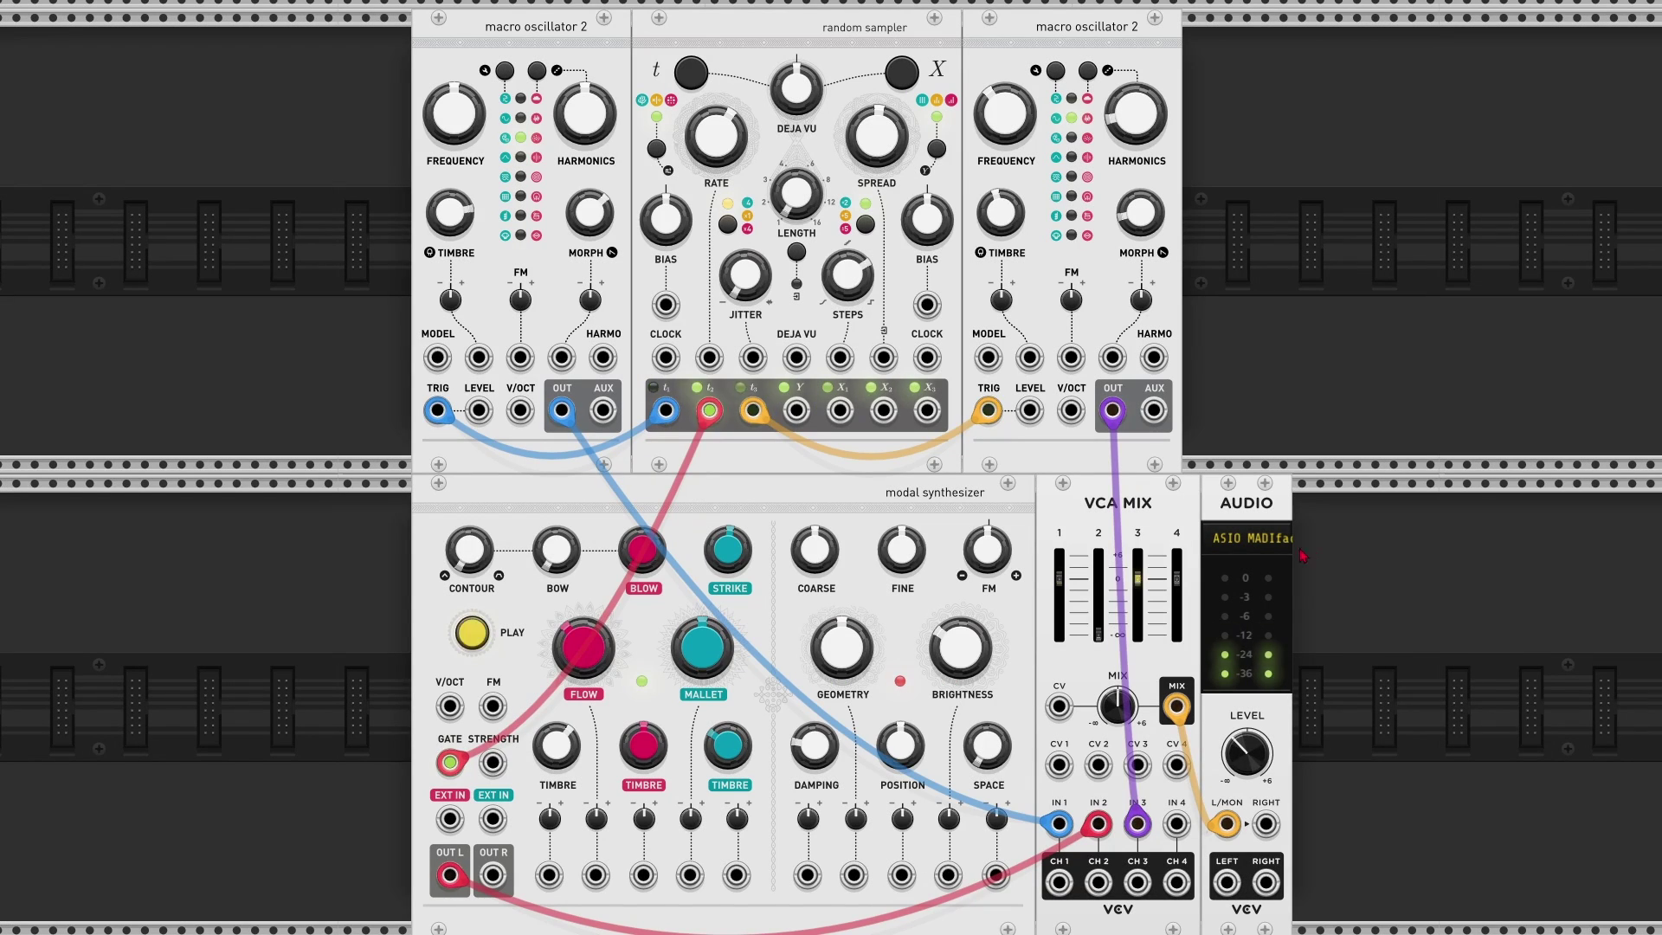
Raise VCA MIX channel 2 and speed up the random sampler's clock RATE
{"action": "left_click_drag", "start_coordinate": [1098, 633], "coordinate": [1097, 587]}
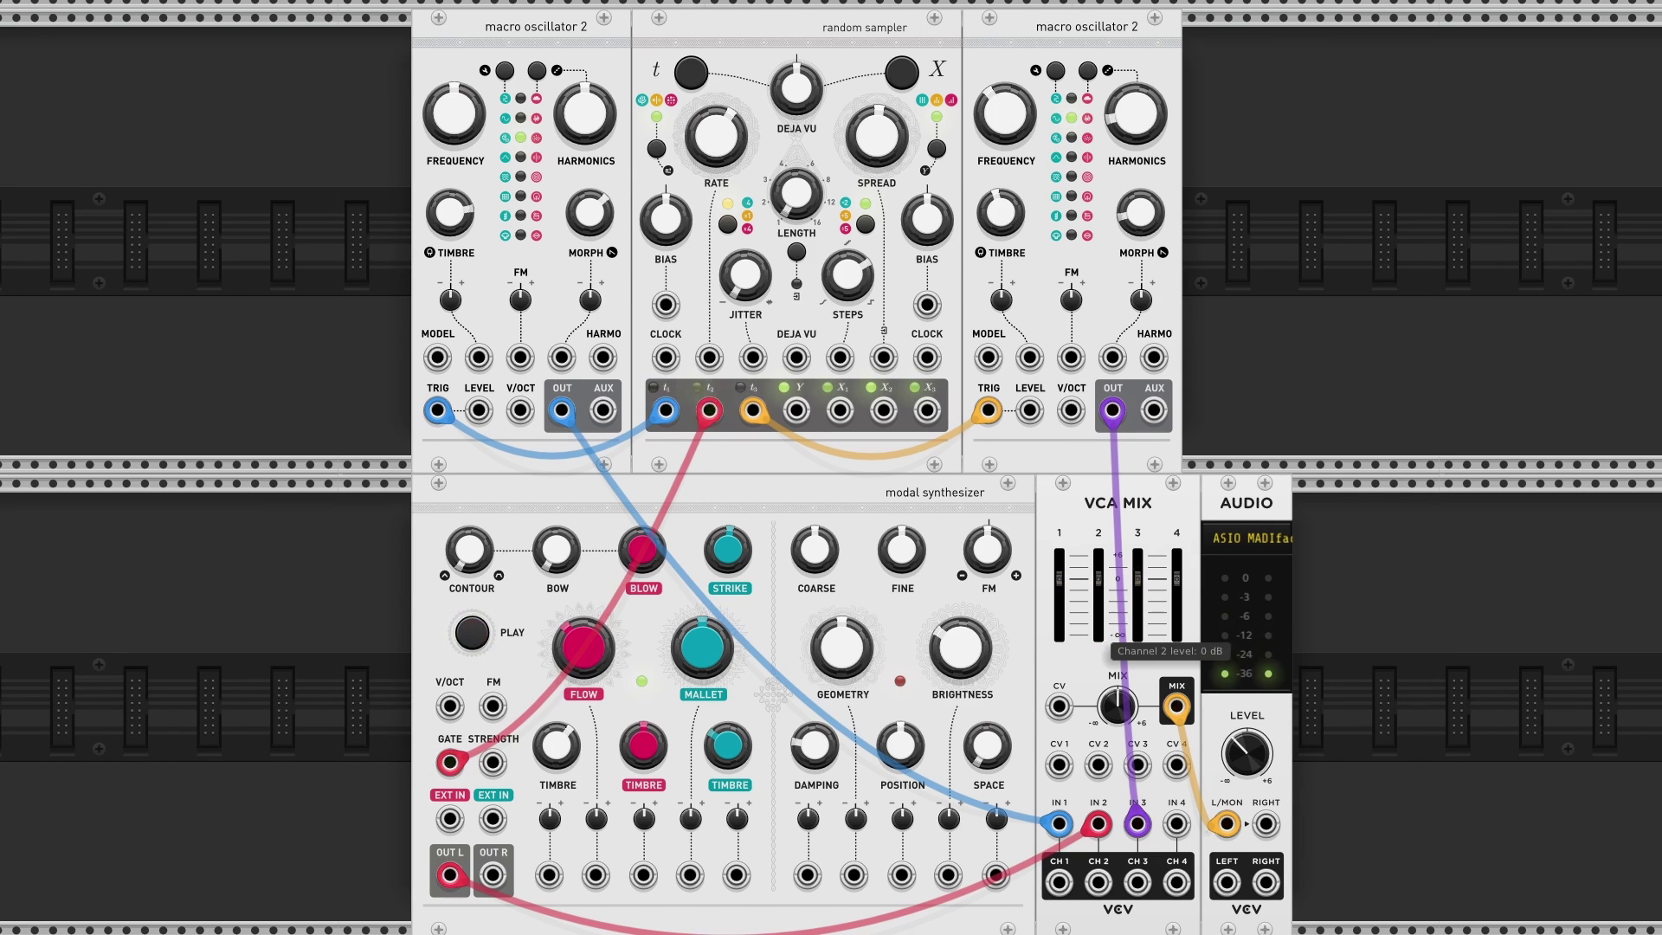
{"action": "mouse_move", "coordinate": [703, 155]}
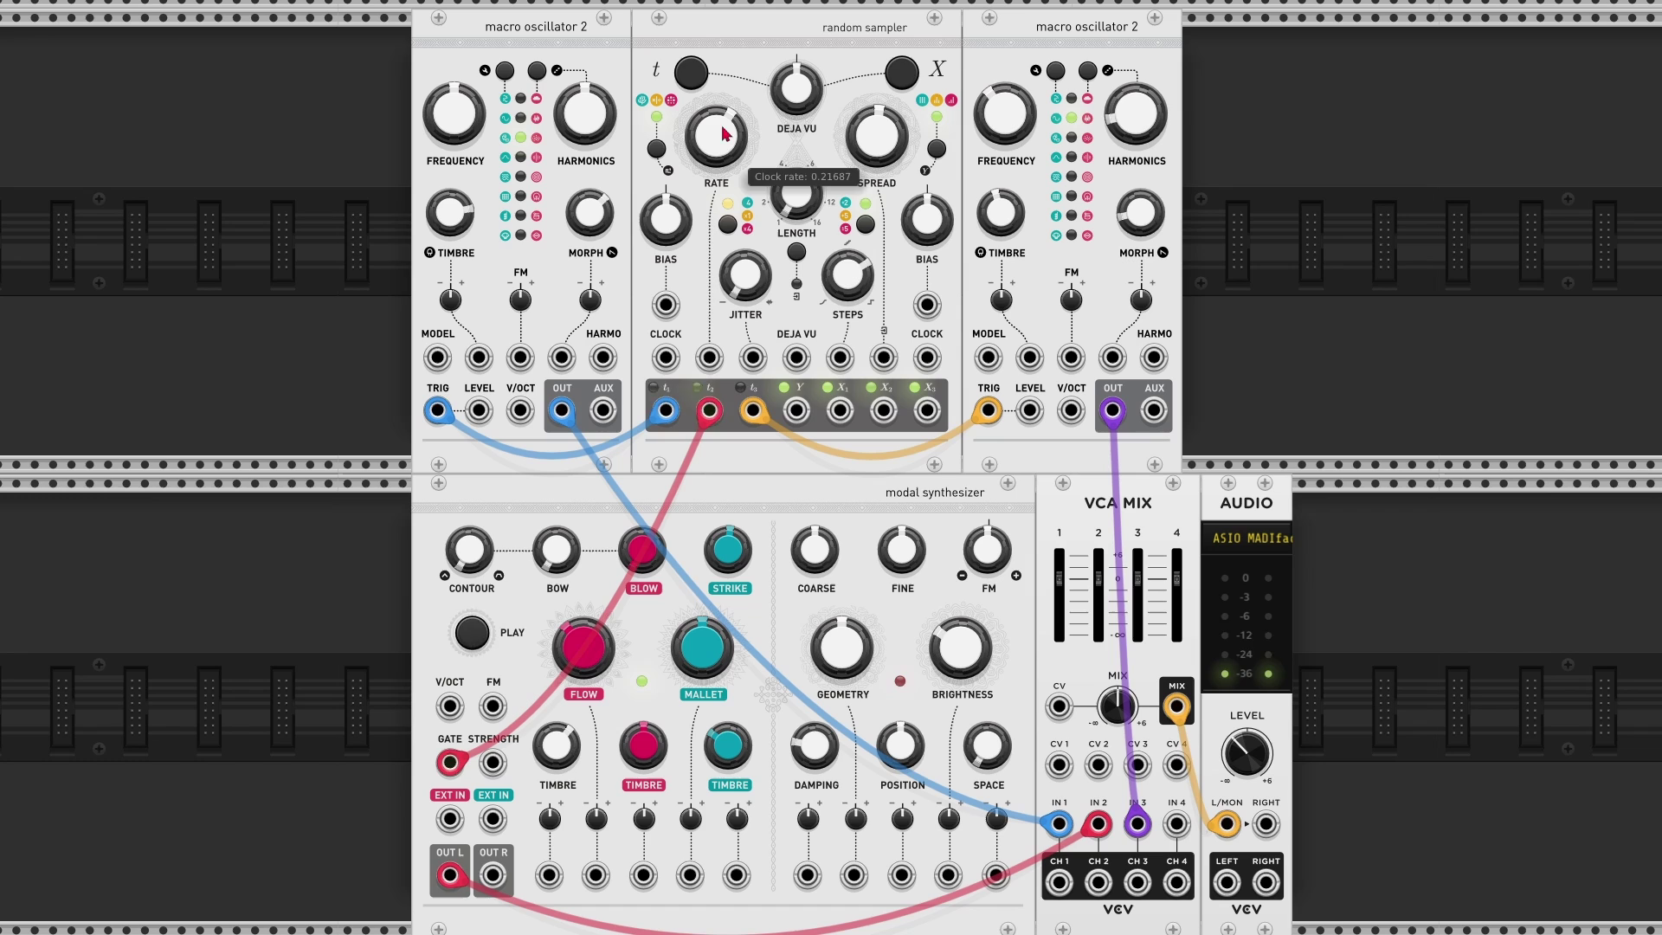
{"action": "mouse_move", "coordinate": [725, 134]}
{"action": "left_mouse_down"}
{"action": "mouse_move", "coordinate": [726, 102]}
{"action": "mouse_move", "coordinate": [726, 137]}
{"action": "left_mouse_up"}
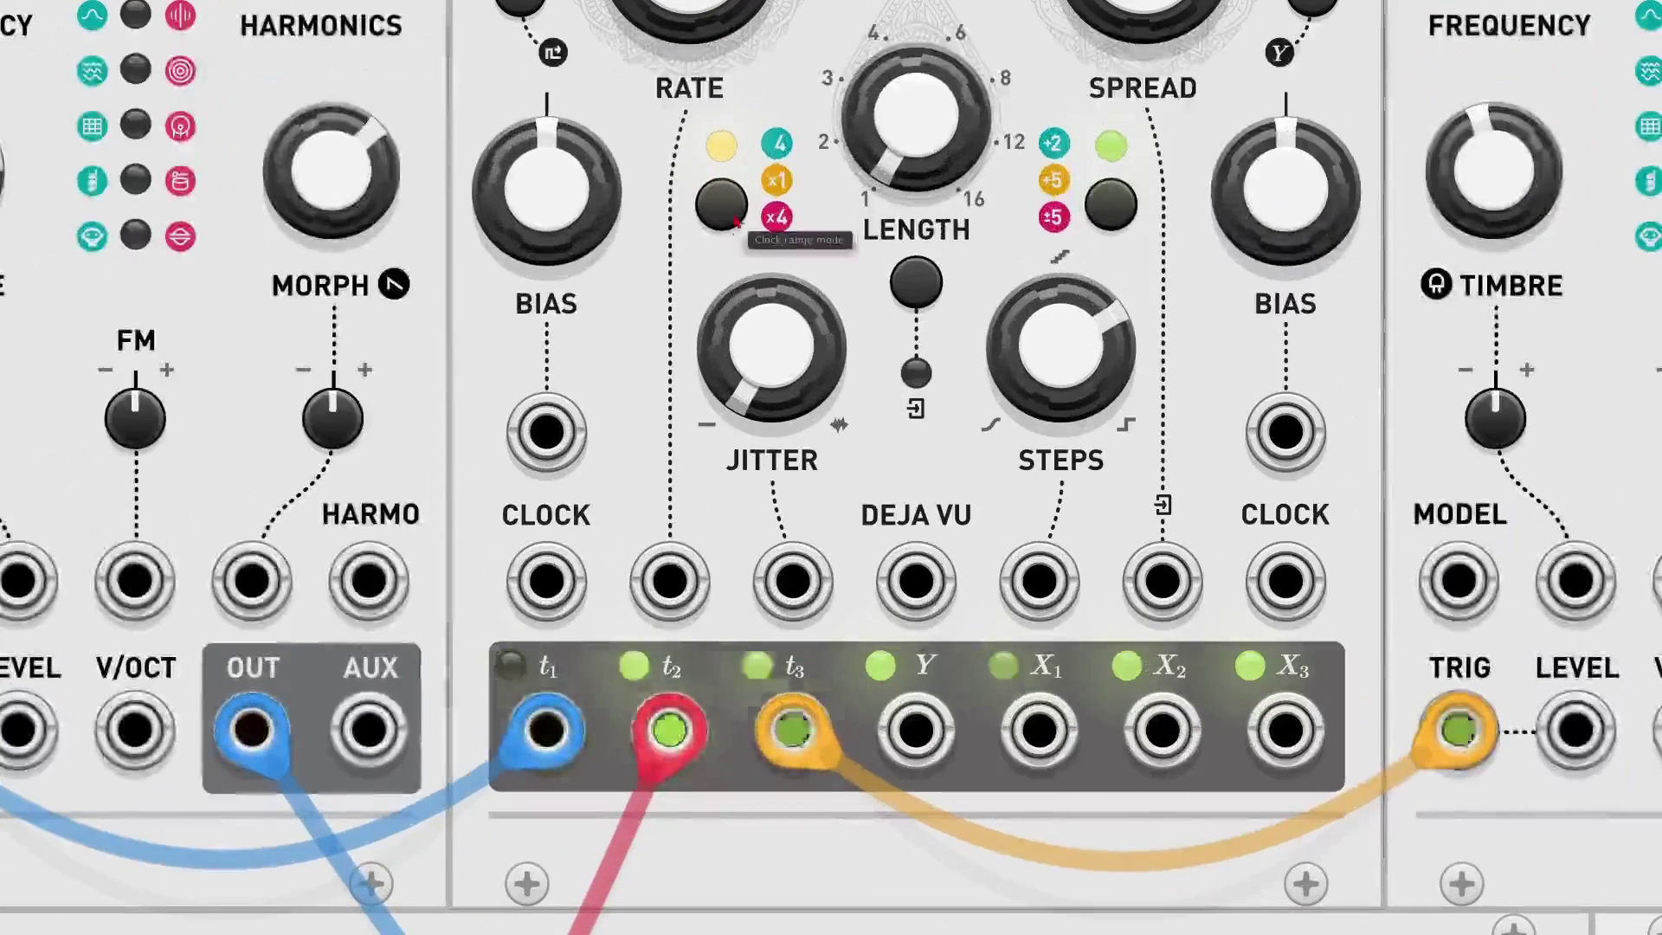
Cycle the clock range mode three times, mute mixer channel 2, and set t BIAS to 1
{"action": "left_click", "coordinate": [729, 226]}
{"action": "left_click", "coordinate": [729, 216]}
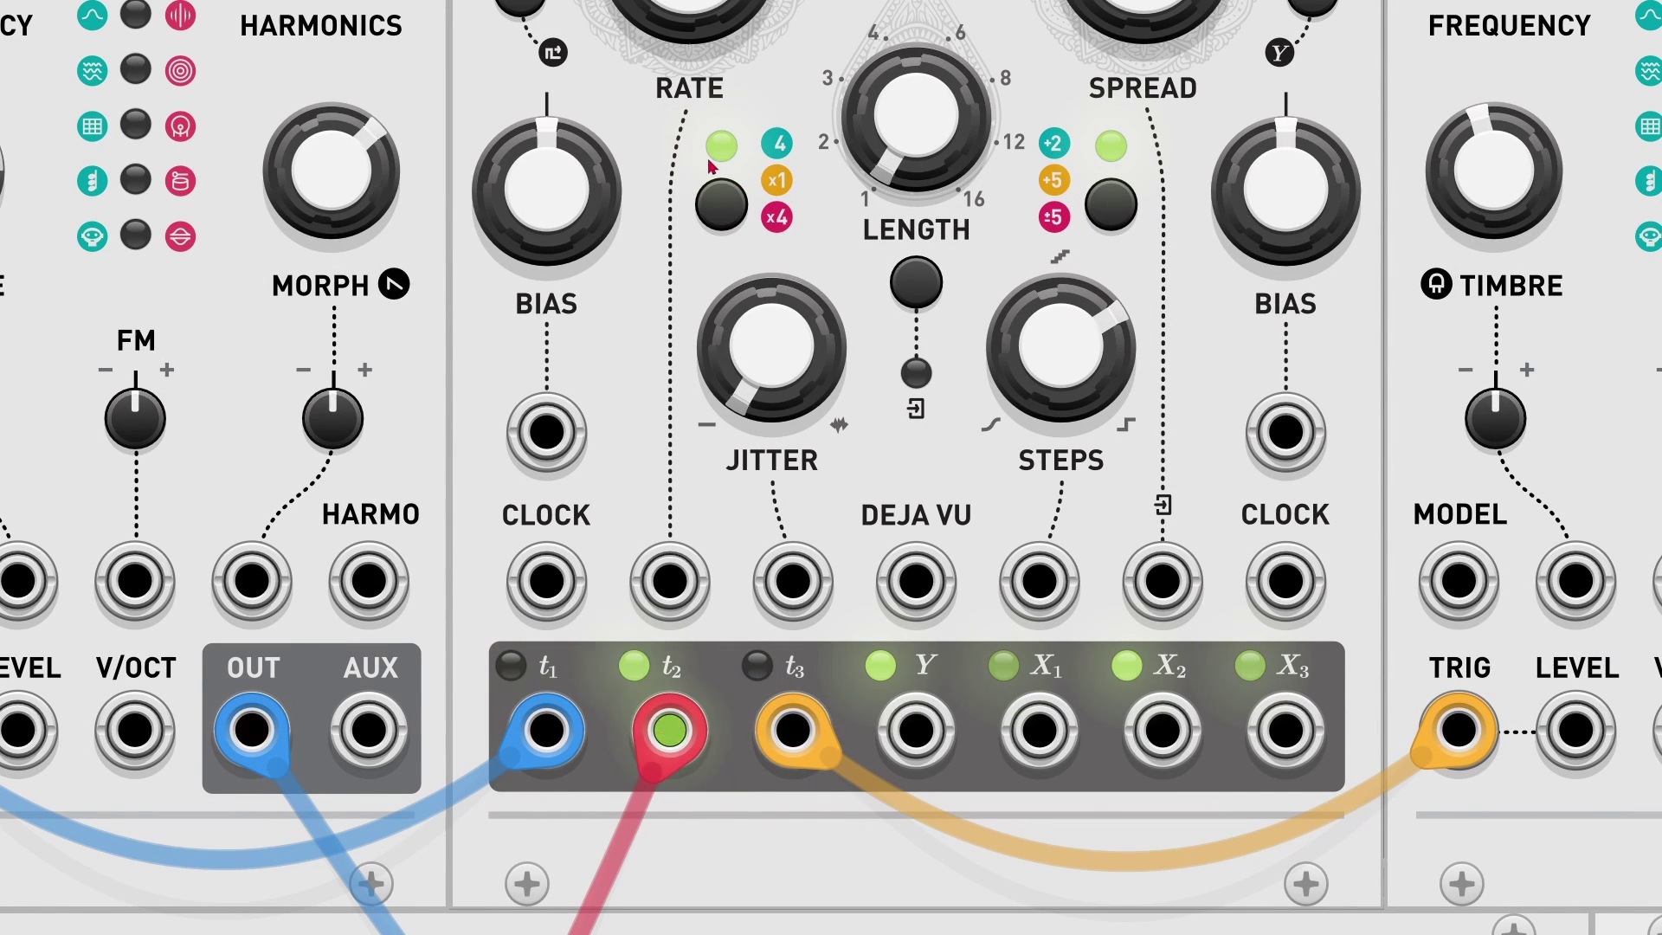
{"action": "left_click", "coordinate": [732, 218]}
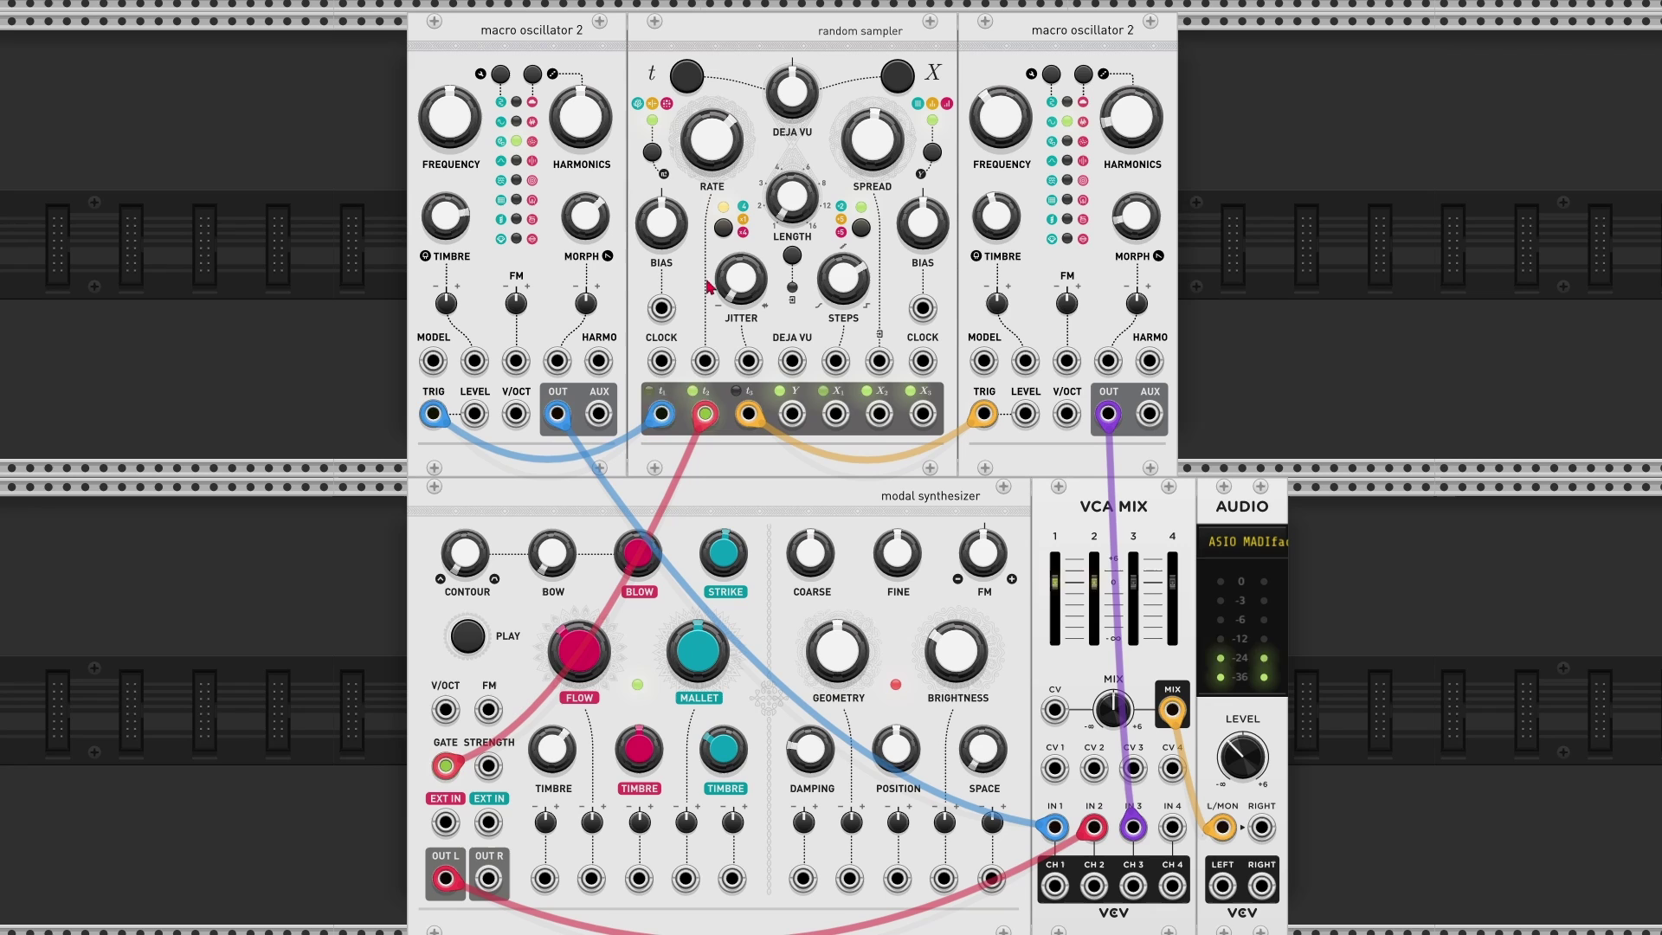
{"action": "left_click_drag", "start_coordinate": [1103, 581], "coordinate": [1103, 636]}
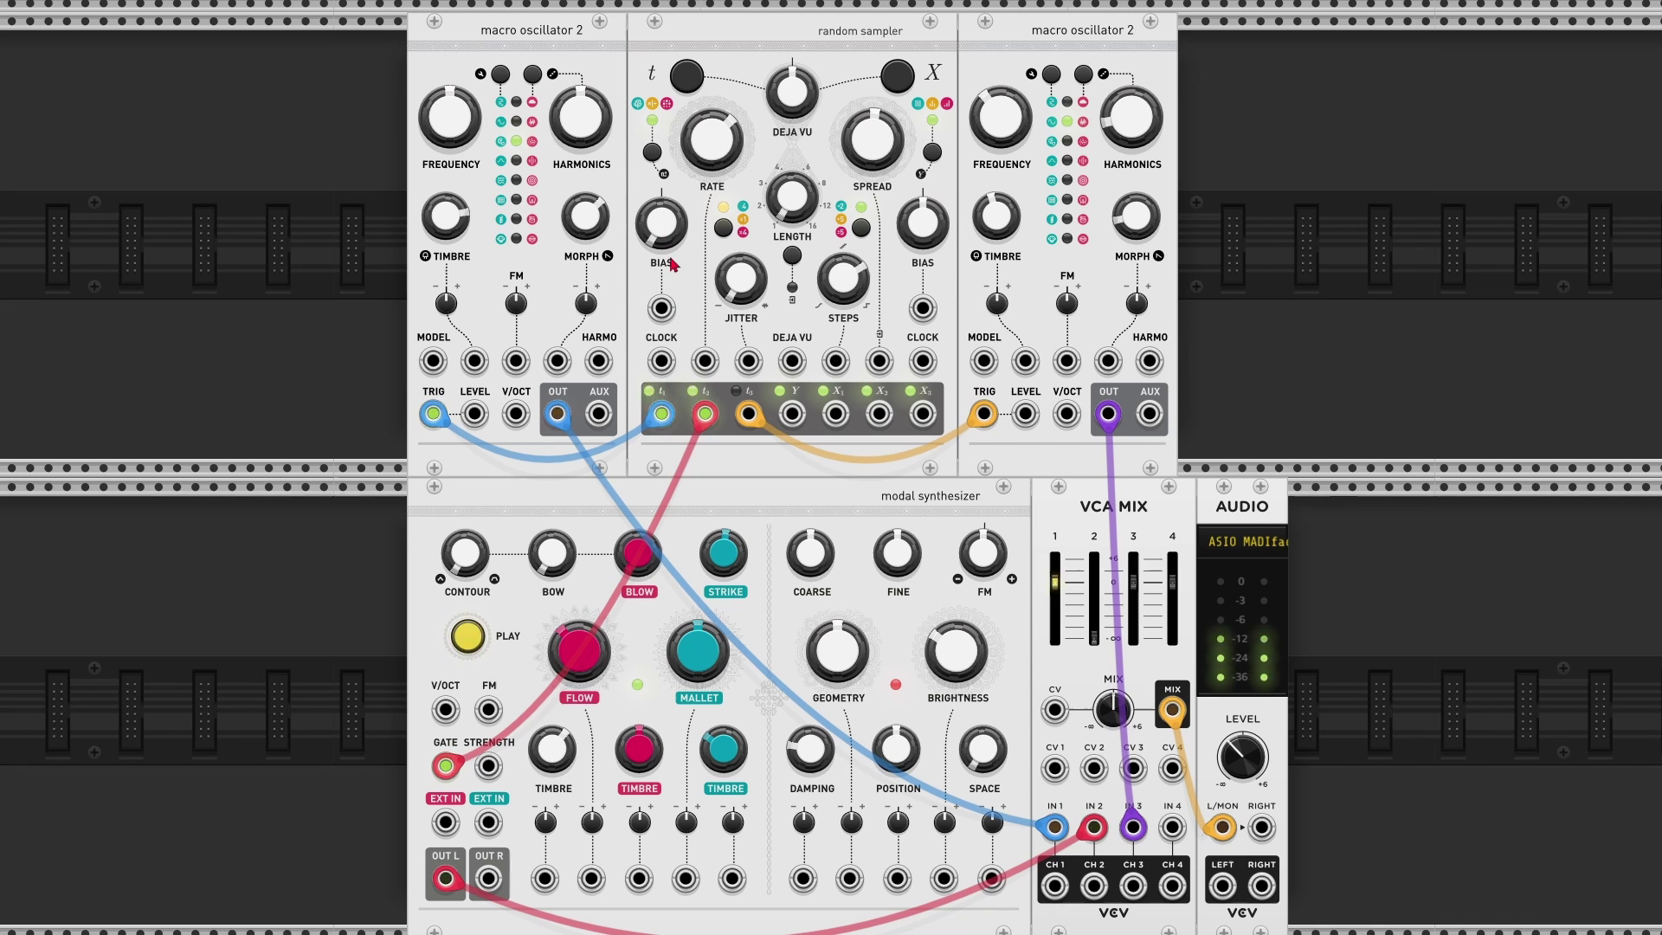
{"action": "left_click_drag", "start_coordinate": [661, 222], "coordinate": [676, 364]}
Raise the sampler's JITTER from 0 to about 0.66, bringing VCA MIX channel 2 up along the way
{"action": "mouse_move", "coordinate": [758, 289]}
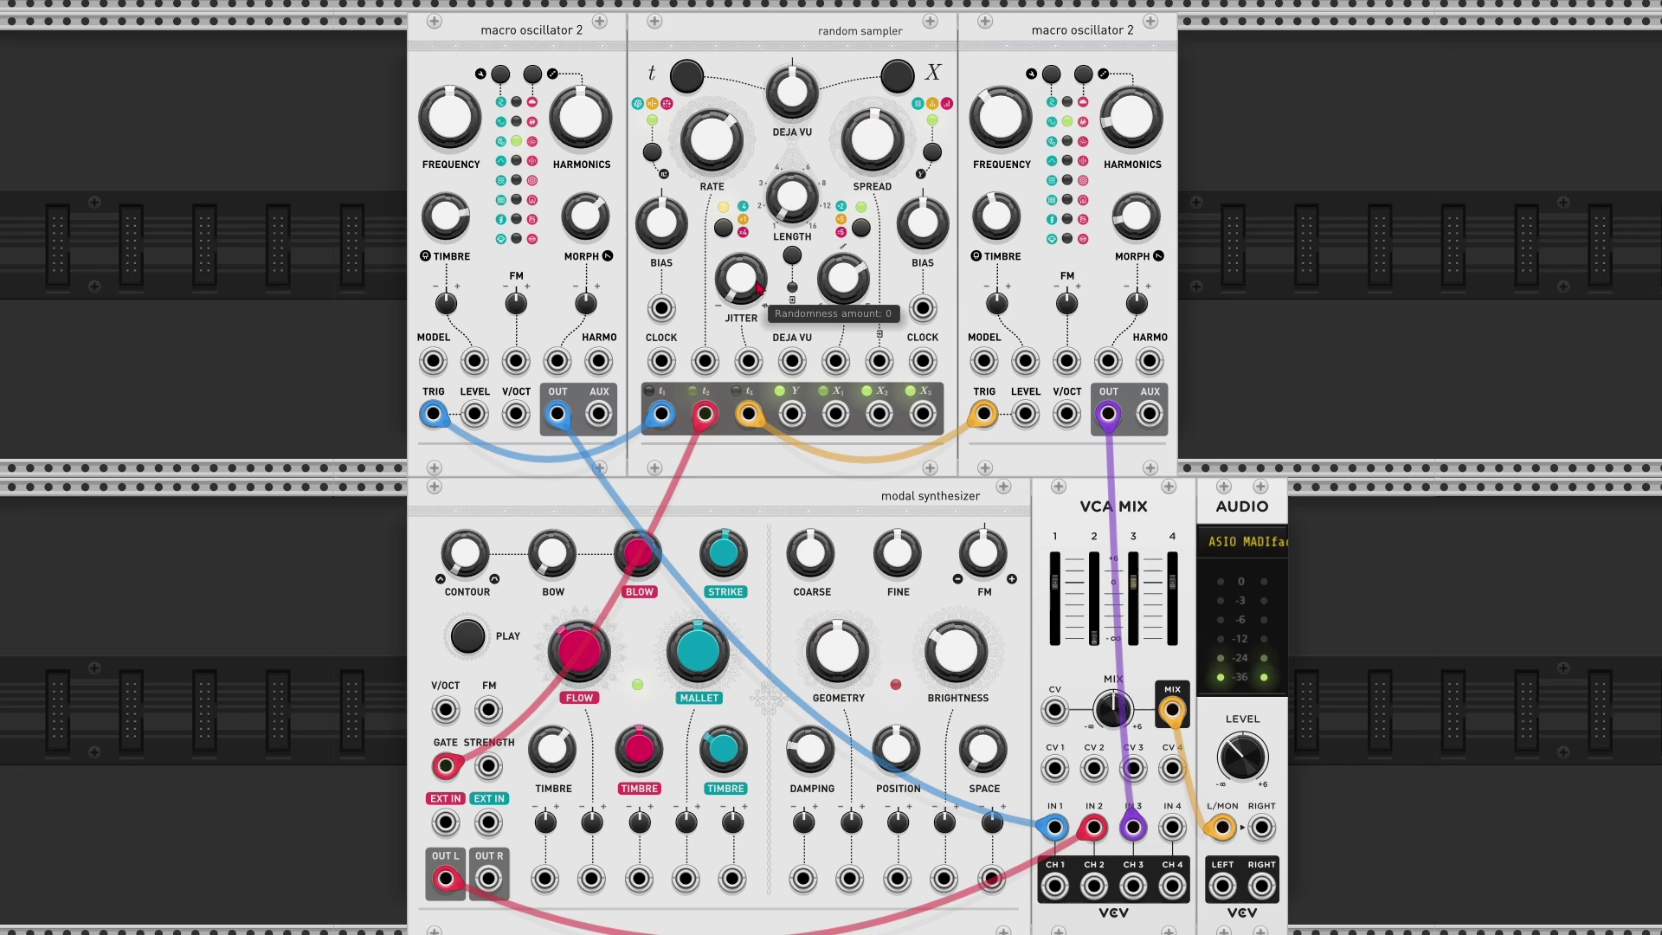
{"action": "left_click_drag", "start_coordinate": [758, 288], "coordinate": [758, 260]}
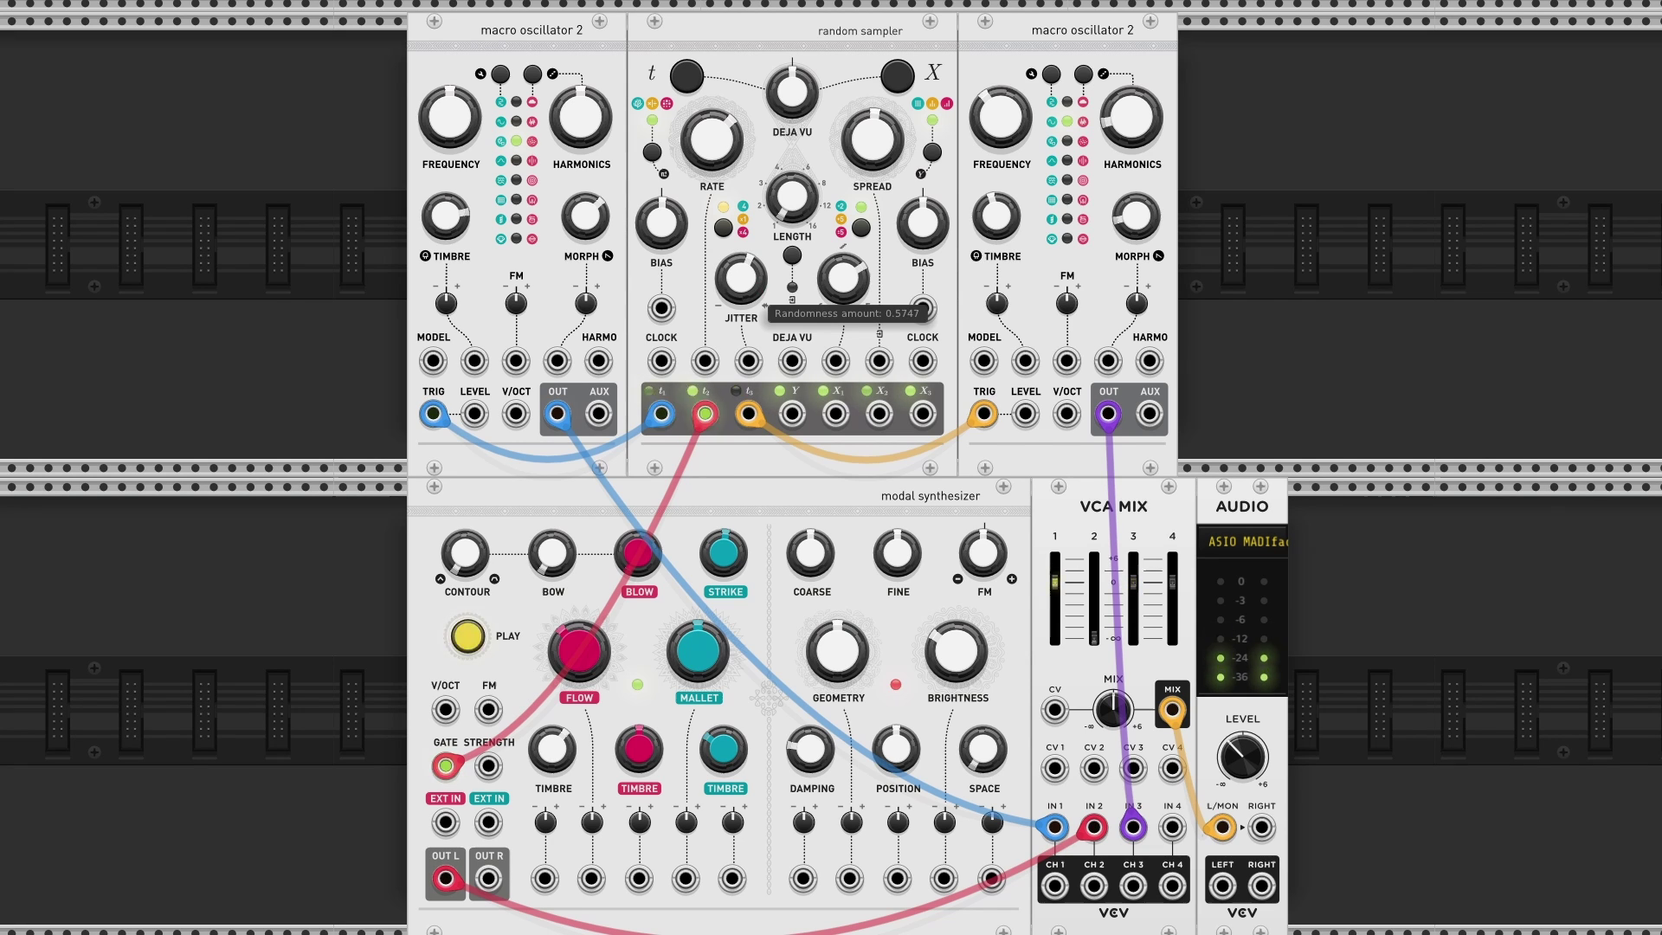
{"action": "left_click_drag", "start_coordinate": [1094, 636], "coordinate": [1094, 585]}
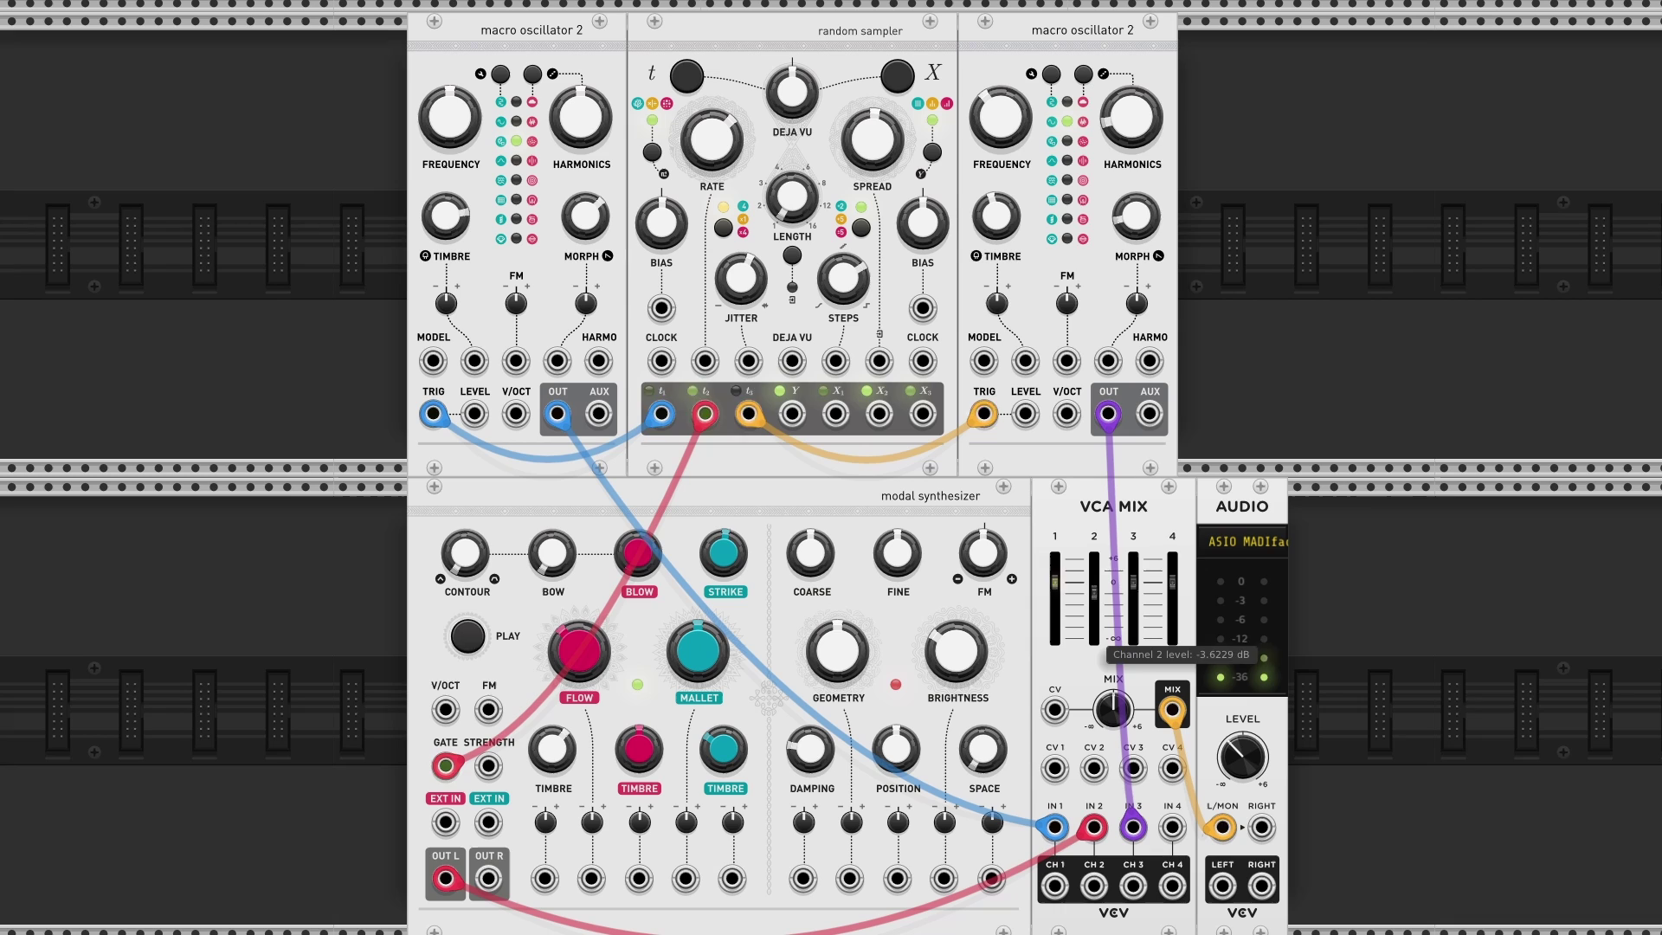
{"action": "left_click_drag", "start_coordinate": [738, 285], "coordinate": [738, 270]}
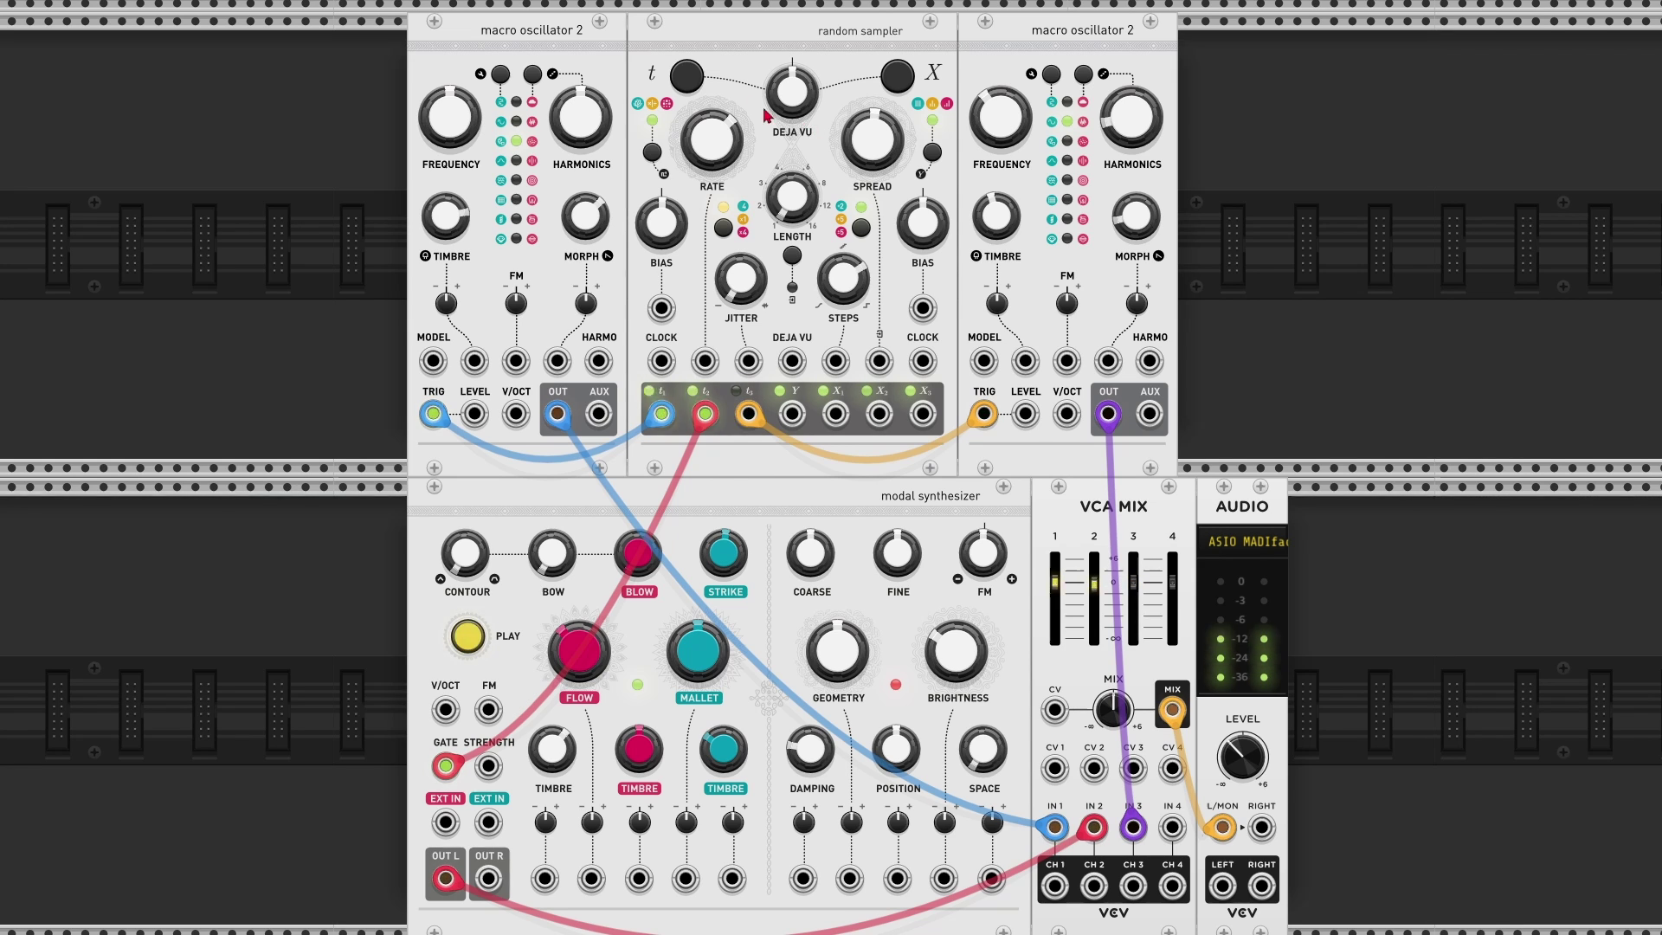
Enable deja vu for the t section and raise LENGTH from 0 to about 0.66
{"action": "left_click", "coordinate": [697, 85]}
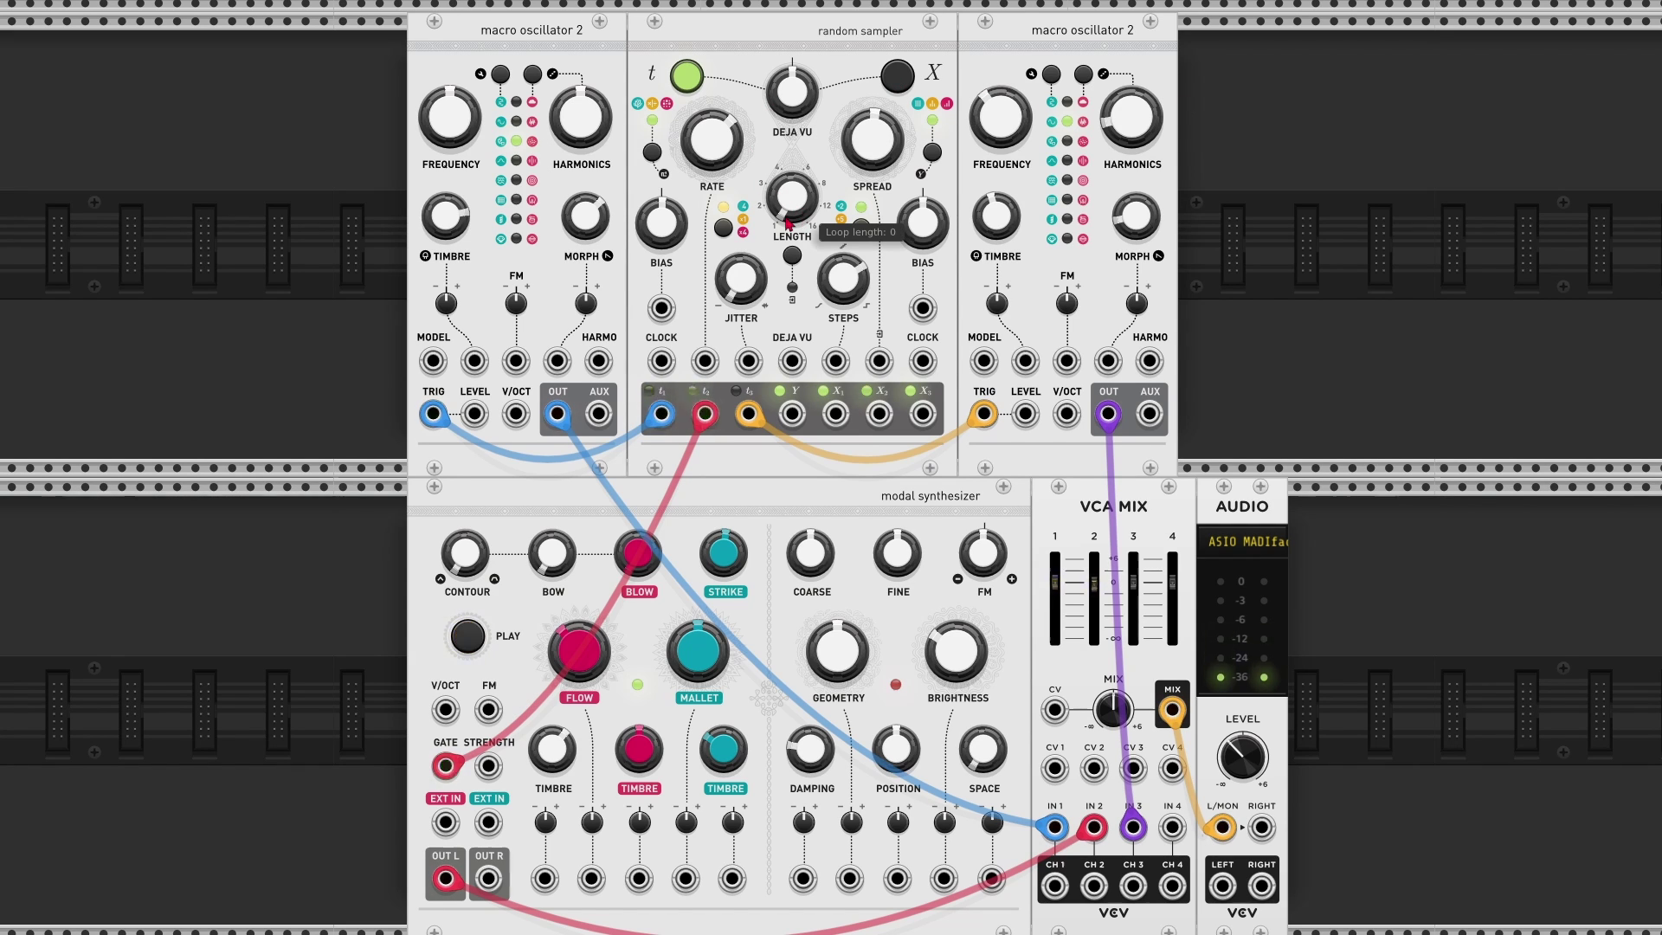
{"action": "left_click_drag", "start_coordinate": [790, 209], "coordinate": [789, 178]}
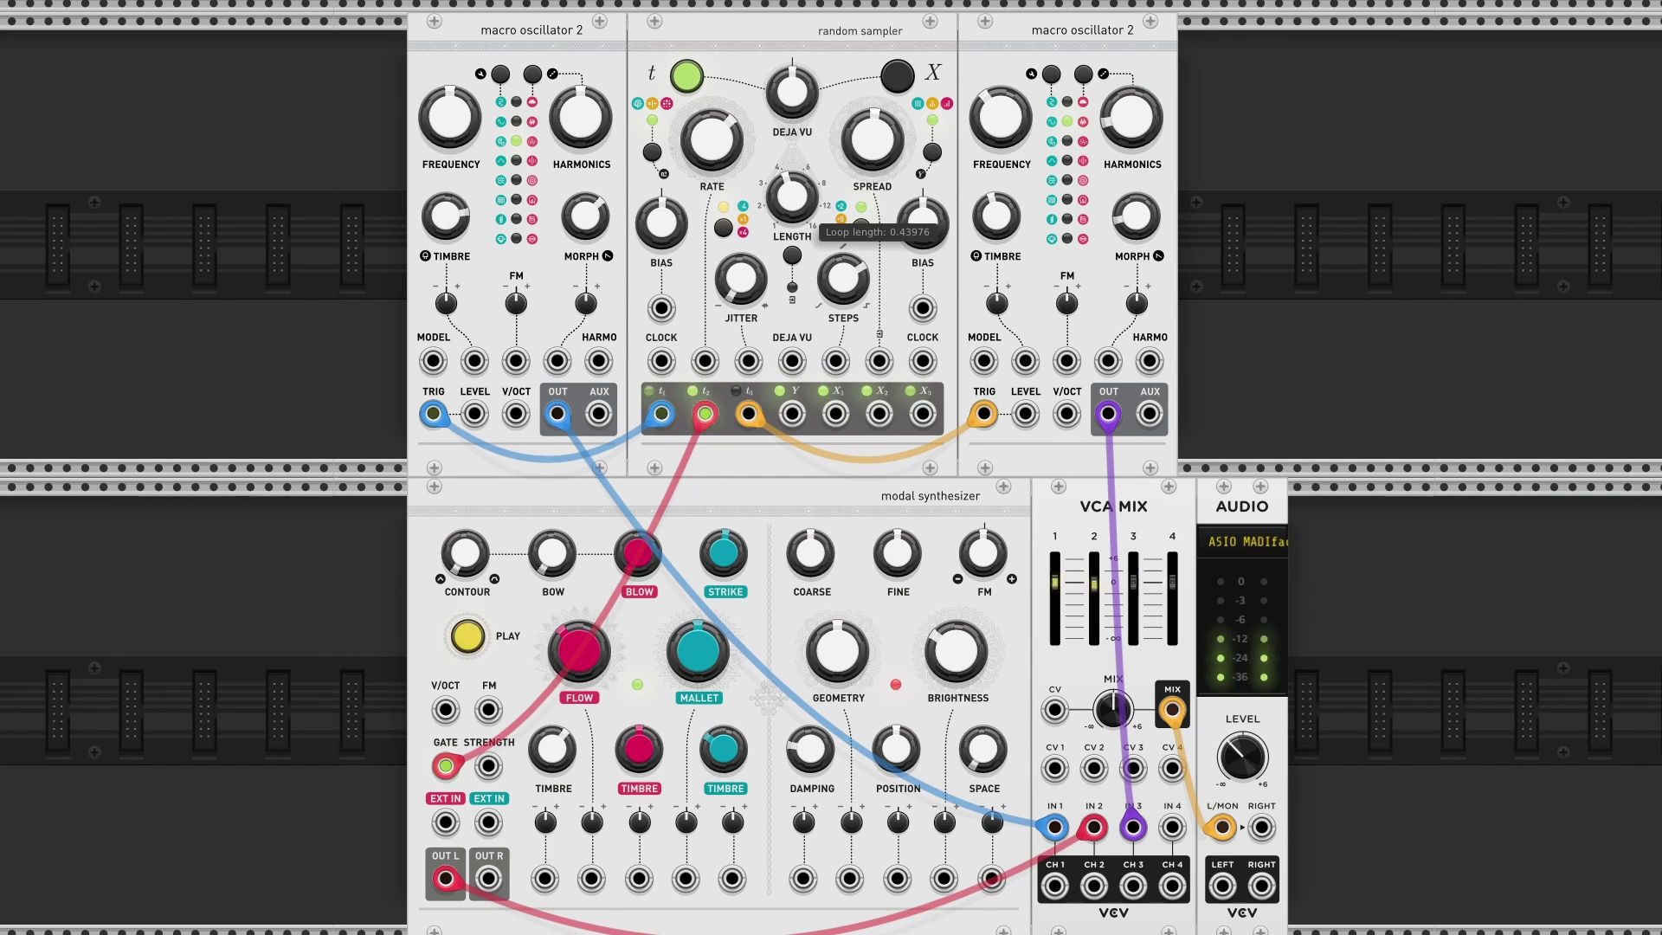
{"action": "left_click_drag", "start_coordinate": [789, 167], "coordinate": [789, 154]}
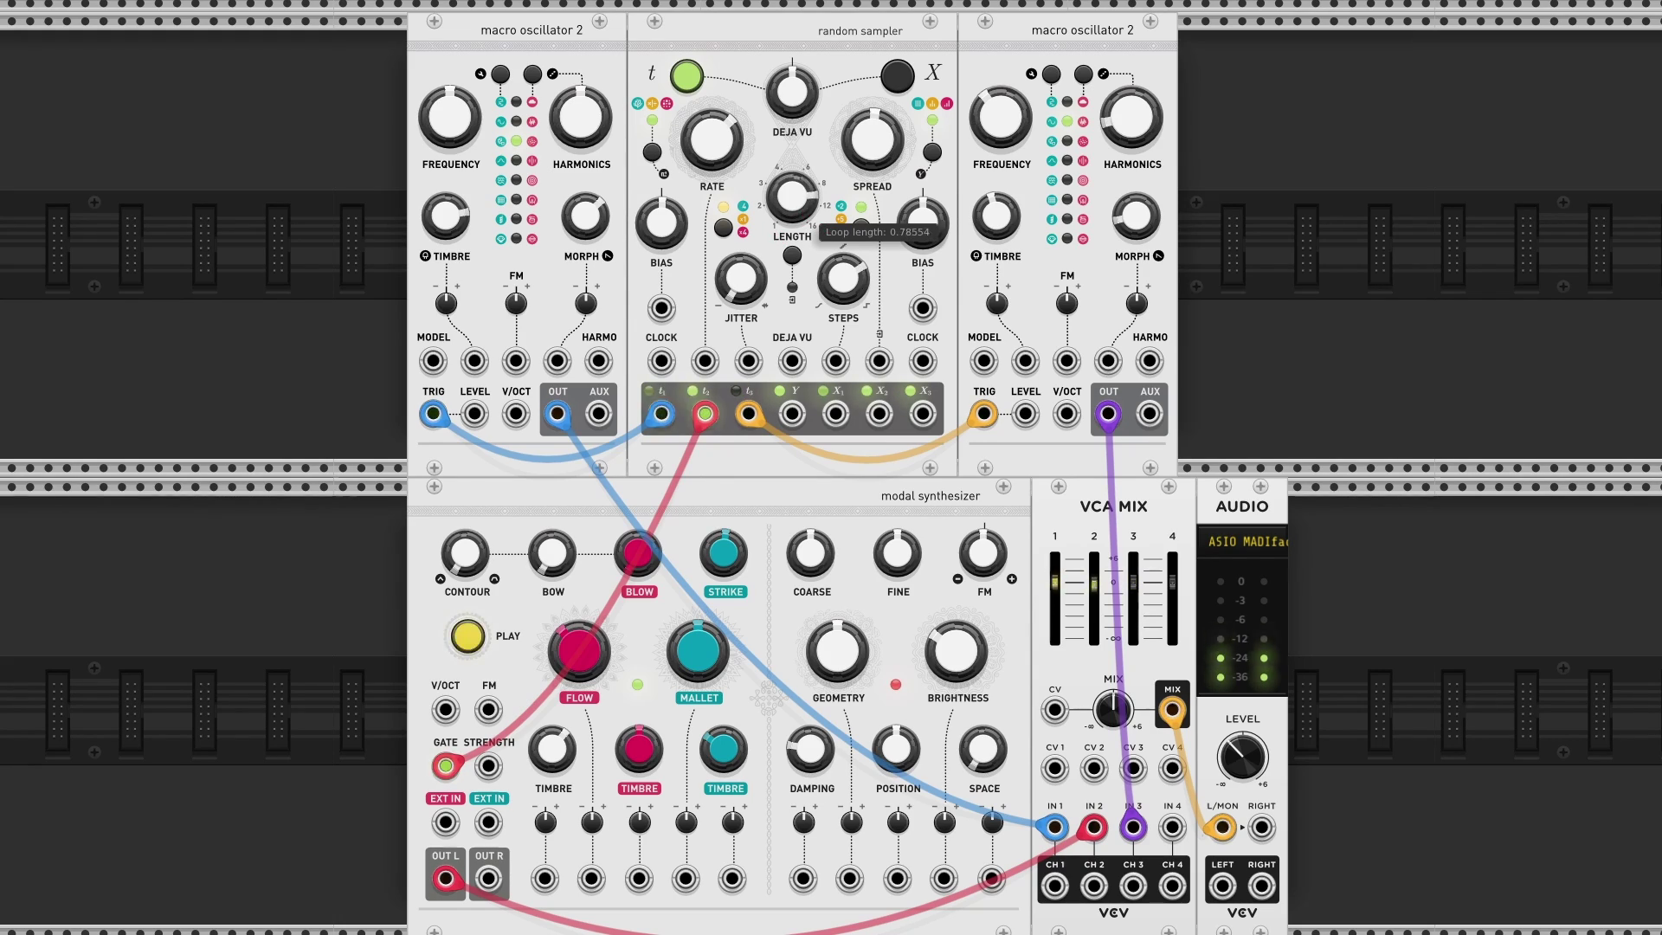
{"action": "left_click_drag", "start_coordinate": [789, 154], "coordinate": [789, 151]}
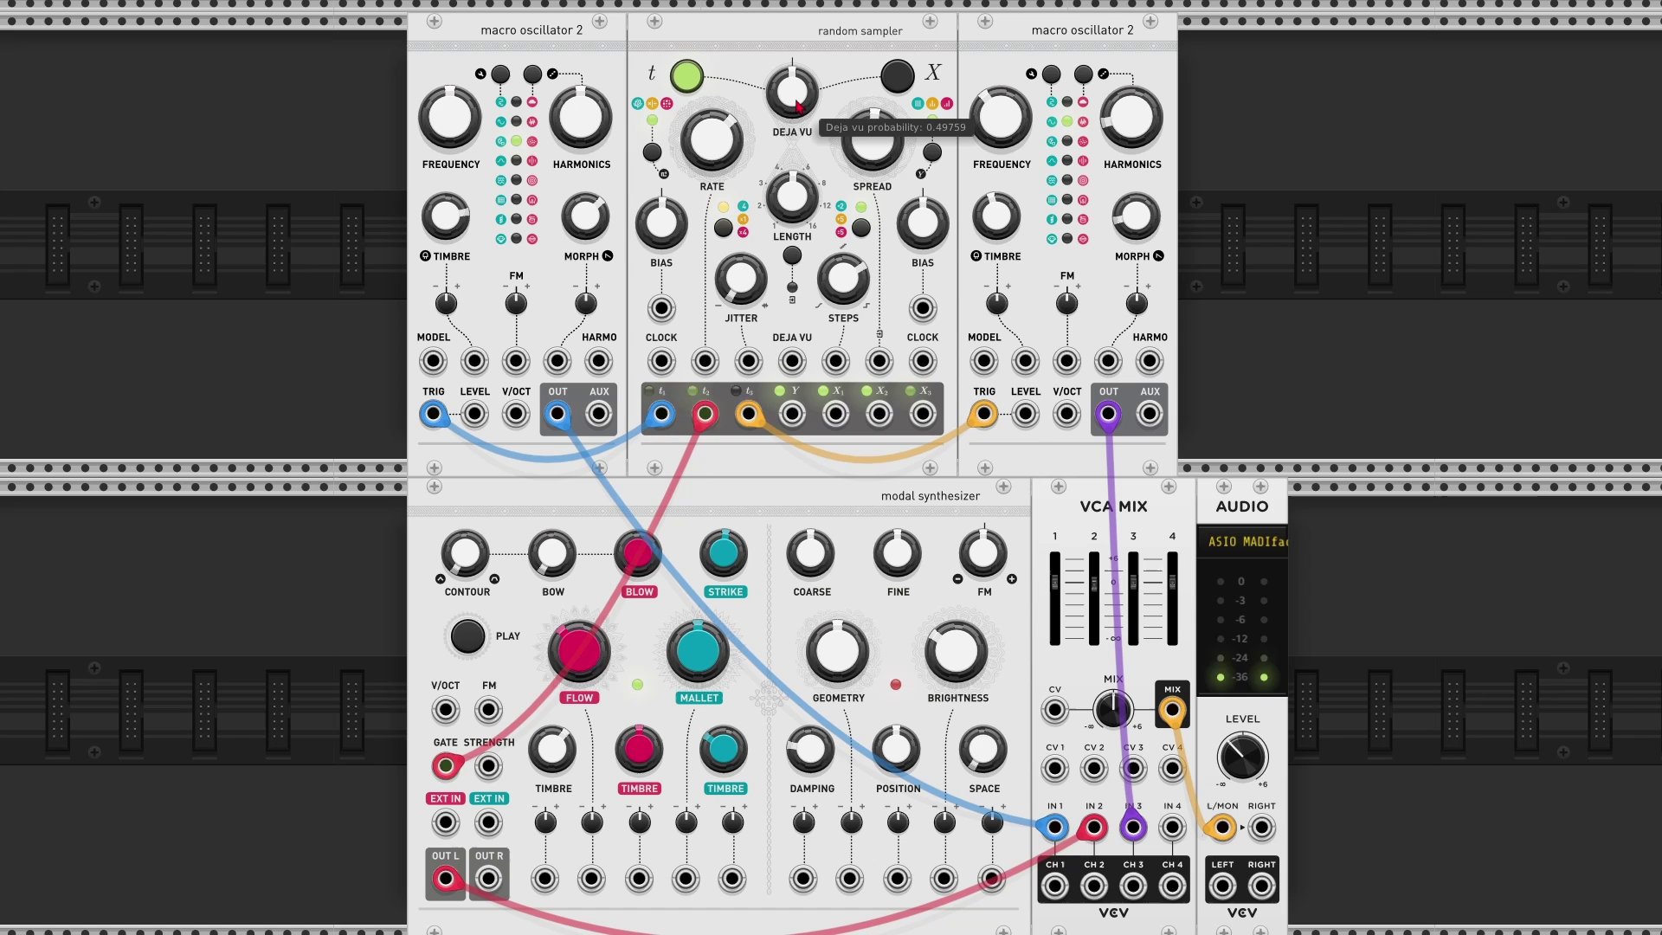
Sweep the DEJA VU probability through about 0.5 and settle it at 0
{"action": "left_click_drag", "start_coordinate": [798, 105], "coordinate": [798, 106]}
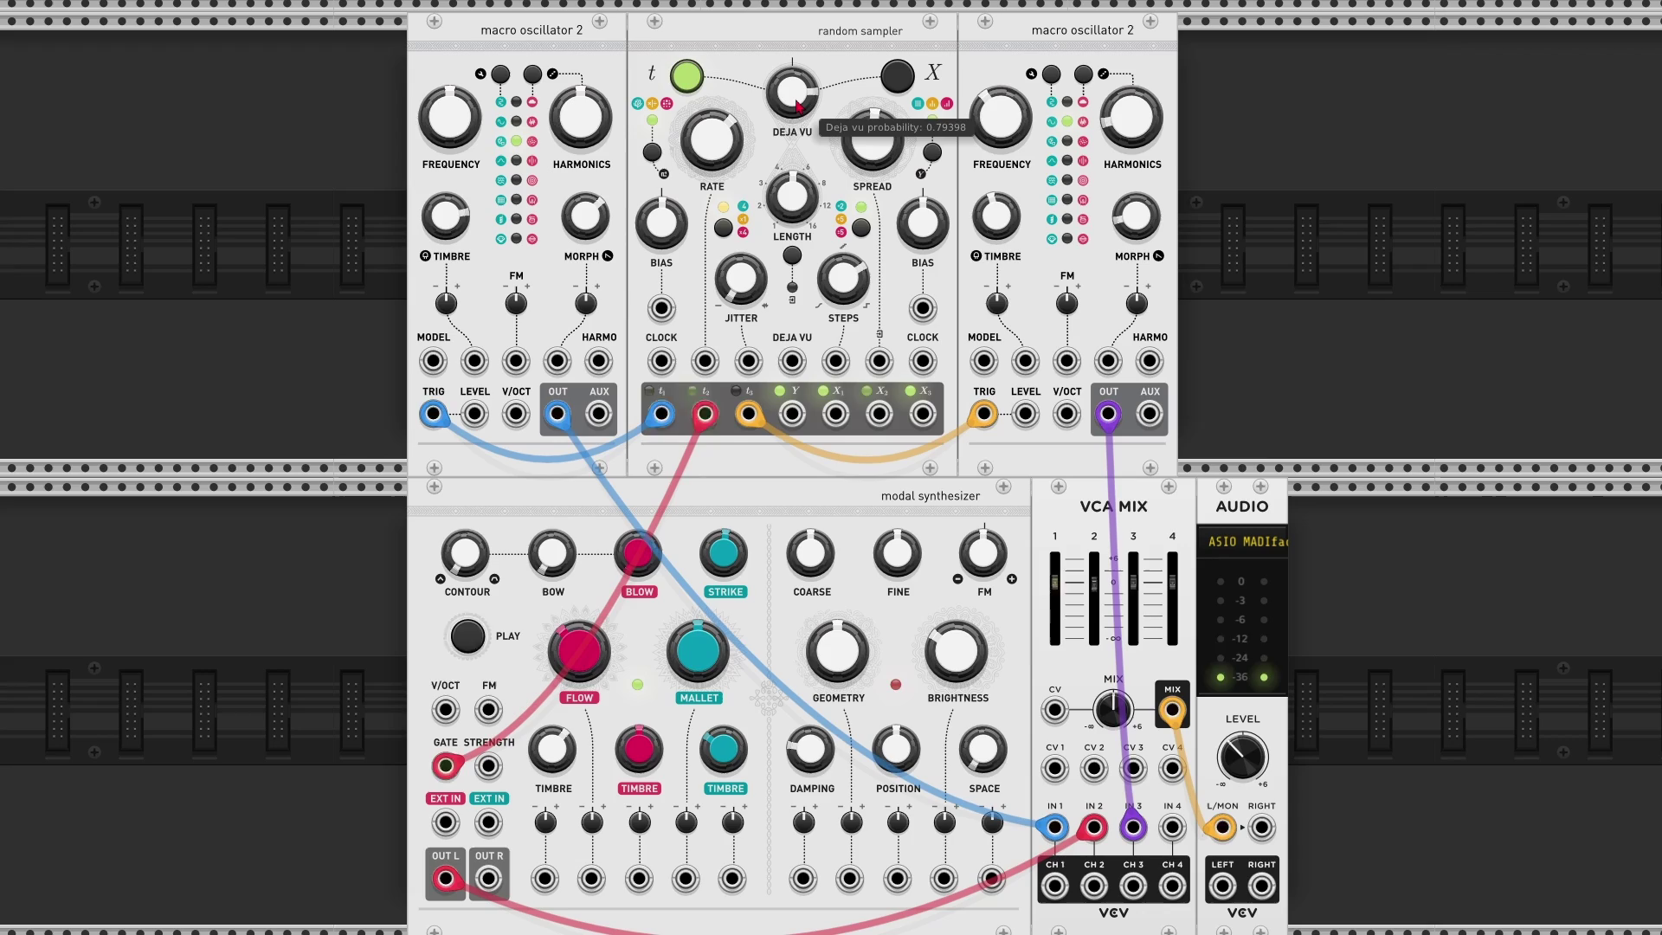
{"action": "left_click_drag", "start_coordinate": [794, 216], "coordinate": [795, 216]}
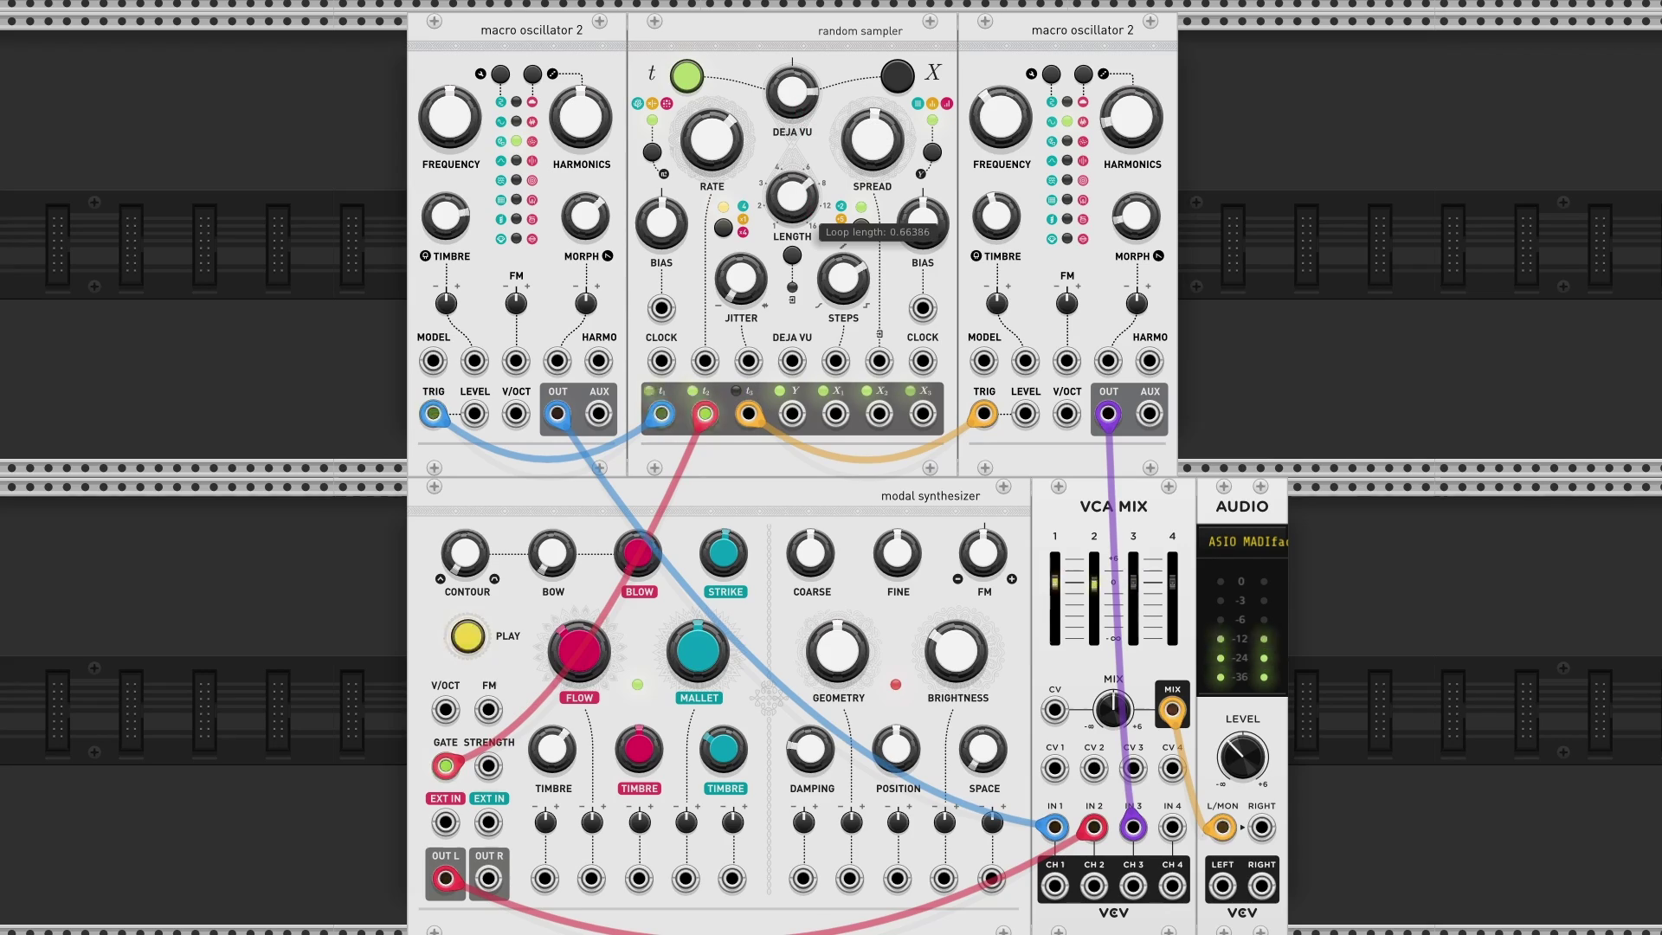
{"action": "mouse_move", "coordinate": [805, 97]}
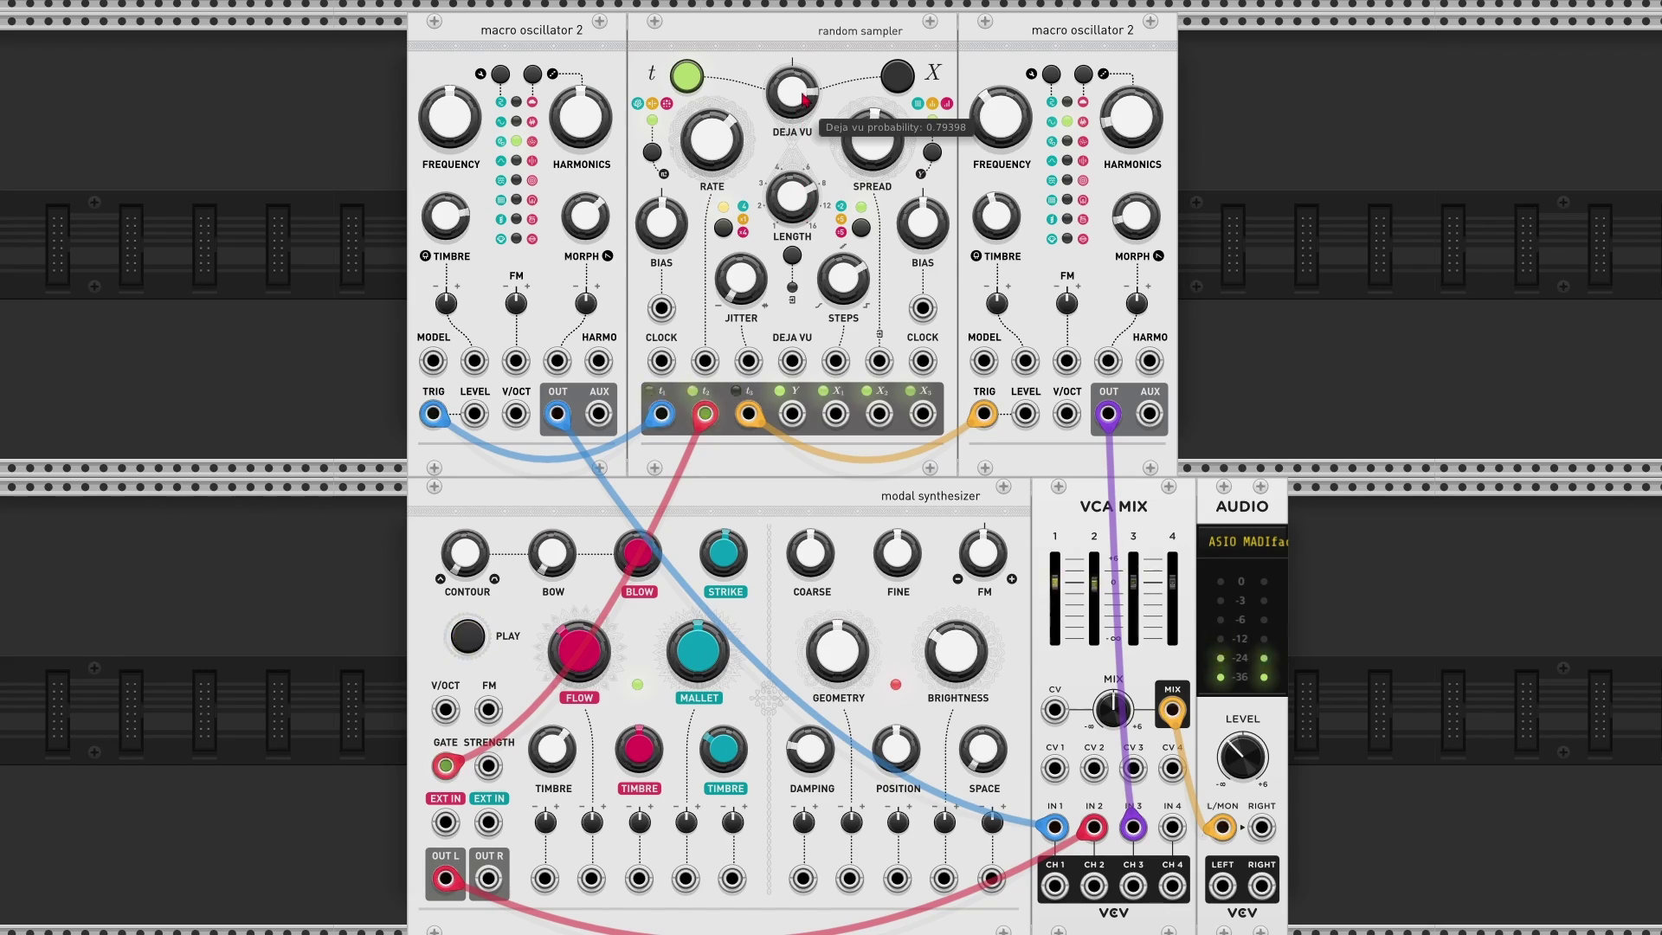
{"action": "left_click_drag", "start_coordinate": [794, 103], "coordinate": [793, 102]}
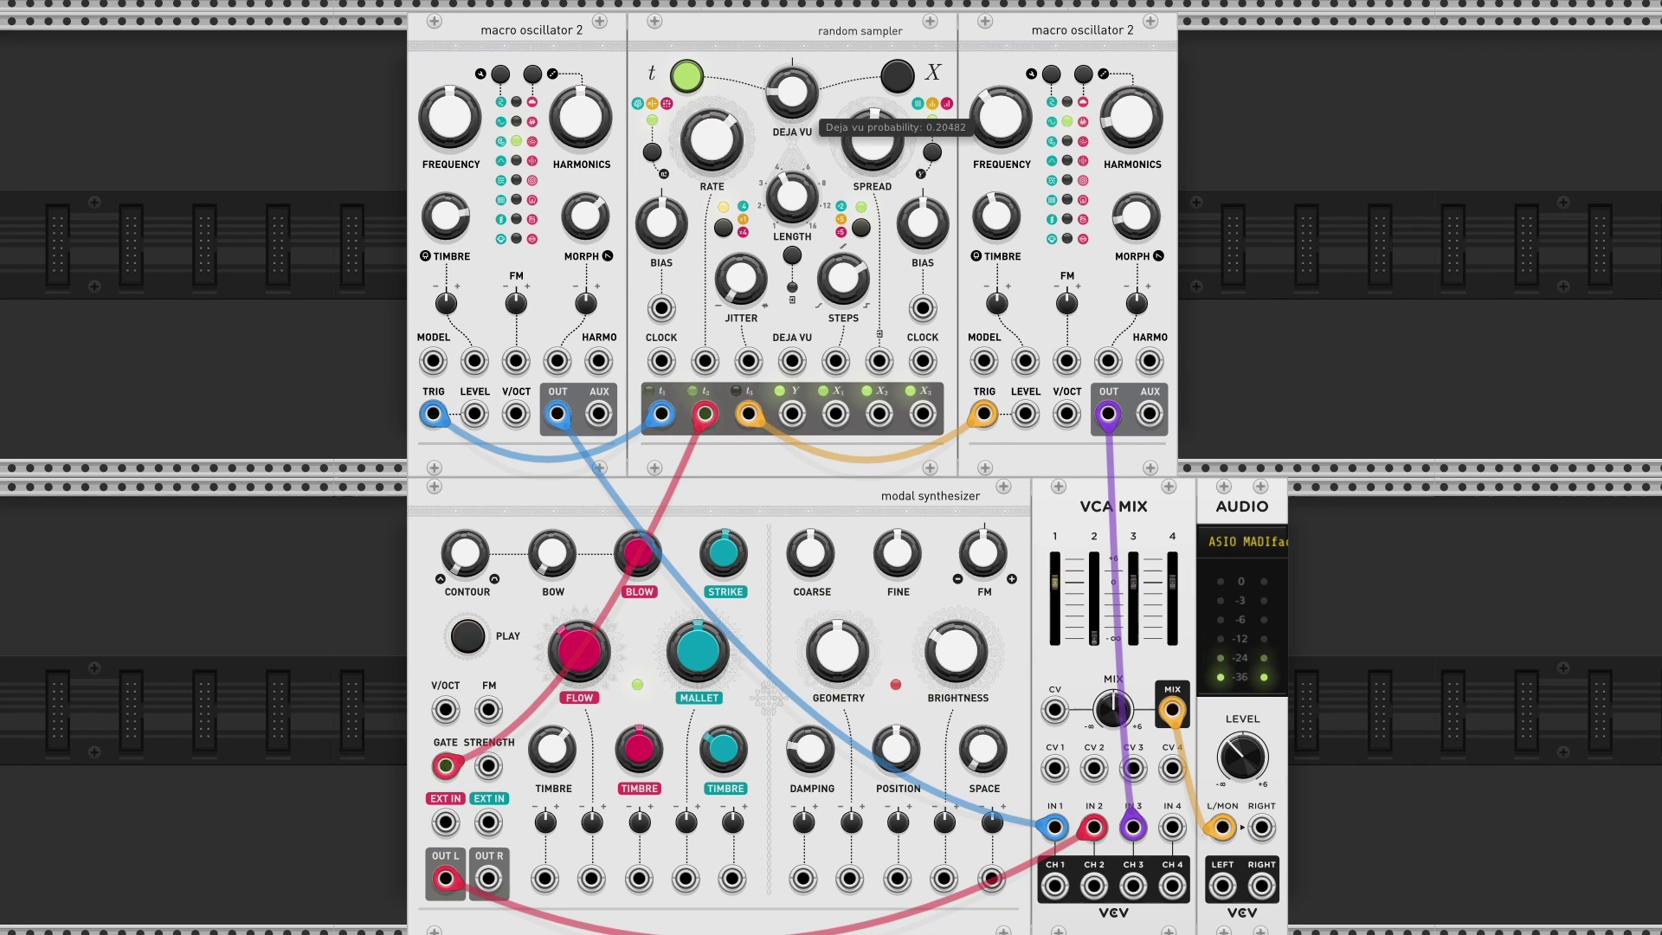
{"action": "left_click_drag", "start_coordinate": [792, 91], "coordinate": [792, 112]}
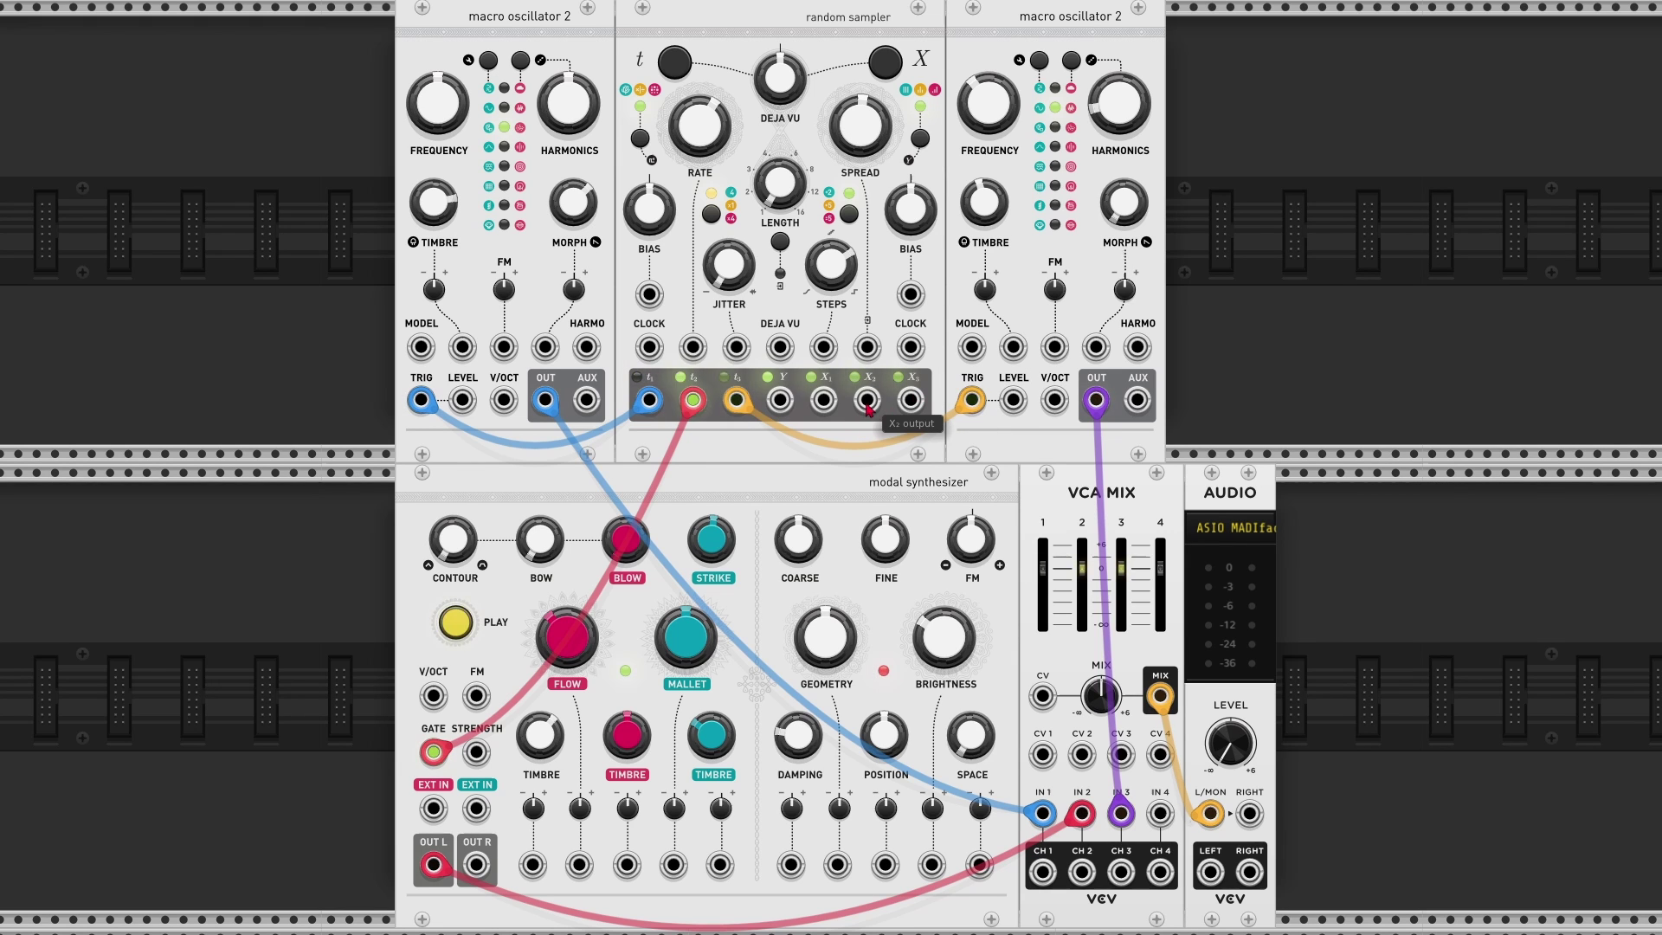
Patch X2 into the Modal Synthesizer's V/OCT and add a Scope module found by searching 'scope'
{"action": "left_click_drag", "start_coordinate": [866, 401], "coordinate": [419, 717]}
{"action": "key", "text": "Return"}
{"action": "type", "text": "sco"}
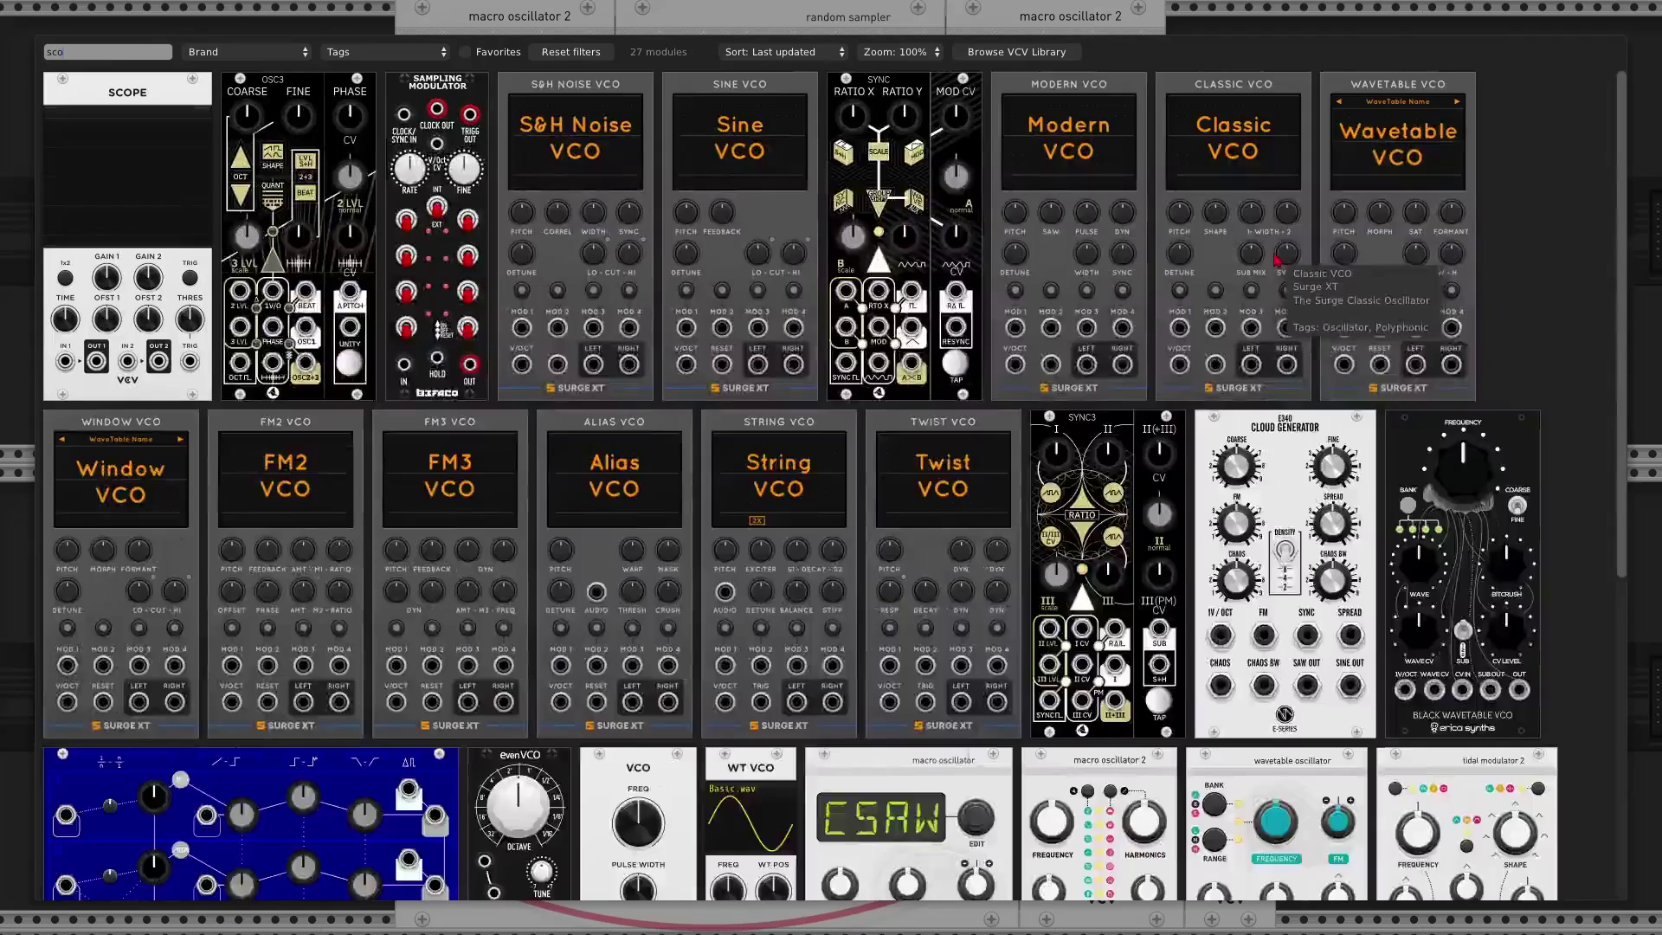
{"action": "type", "text": "pe"}
{"action": "key", "text": "Return"}
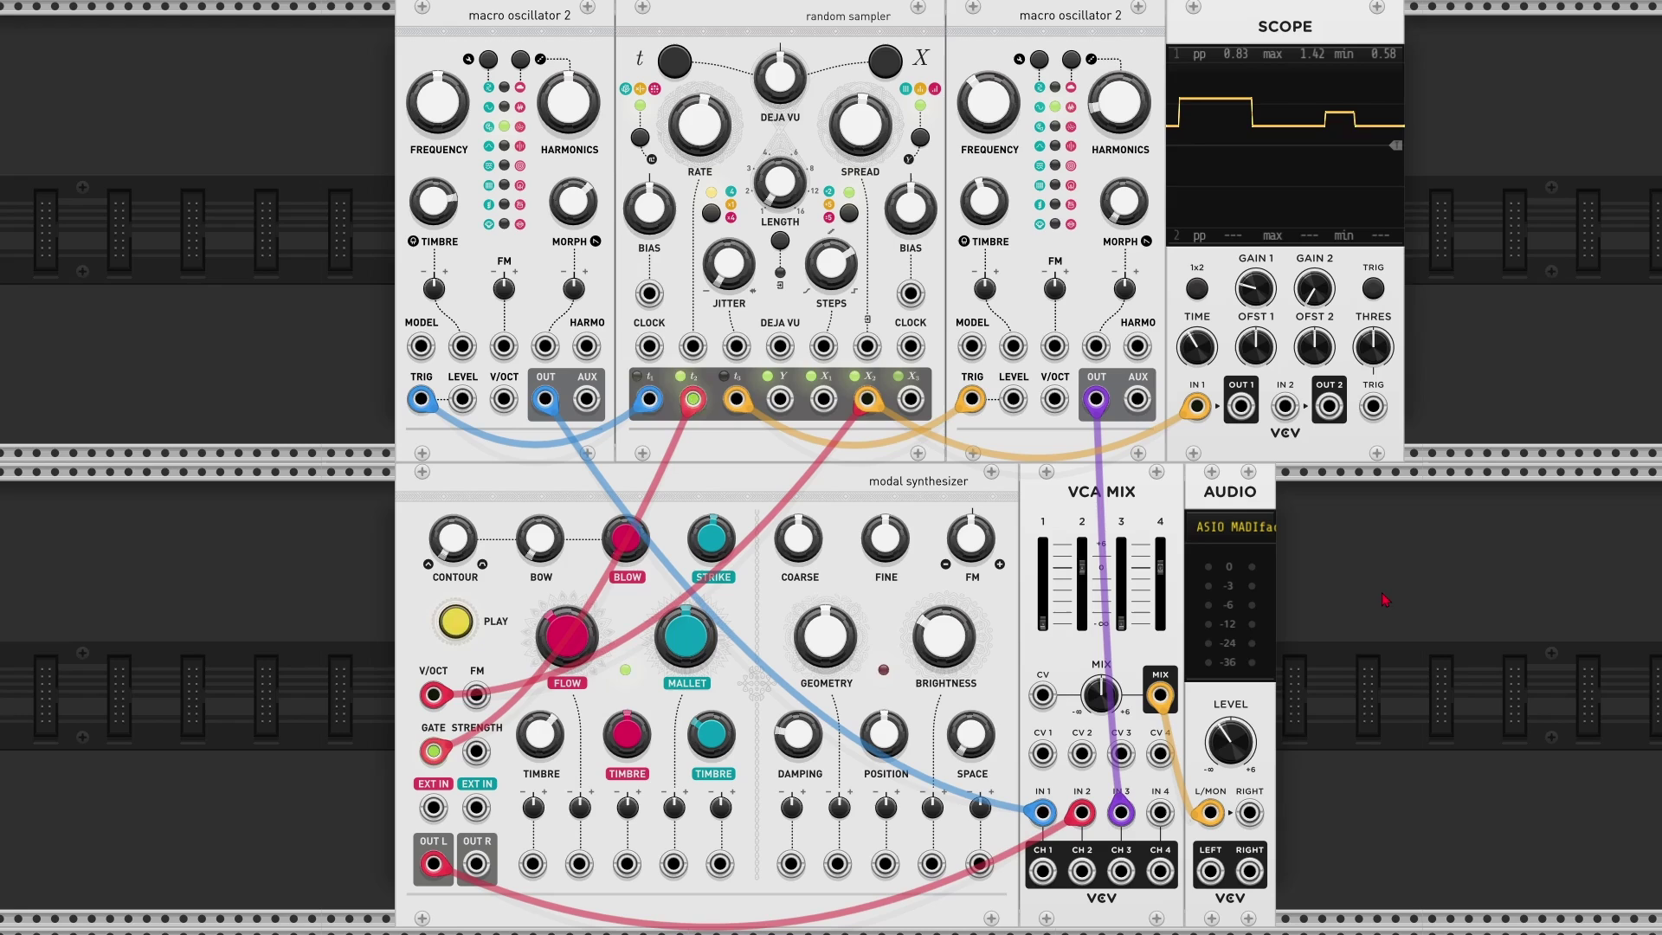
Raise the sampler's SPREAD in stages through 0.49, 0.68 and 0.82 to about 0.9
{"action": "mouse_move", "coordinate": [855, 138]}
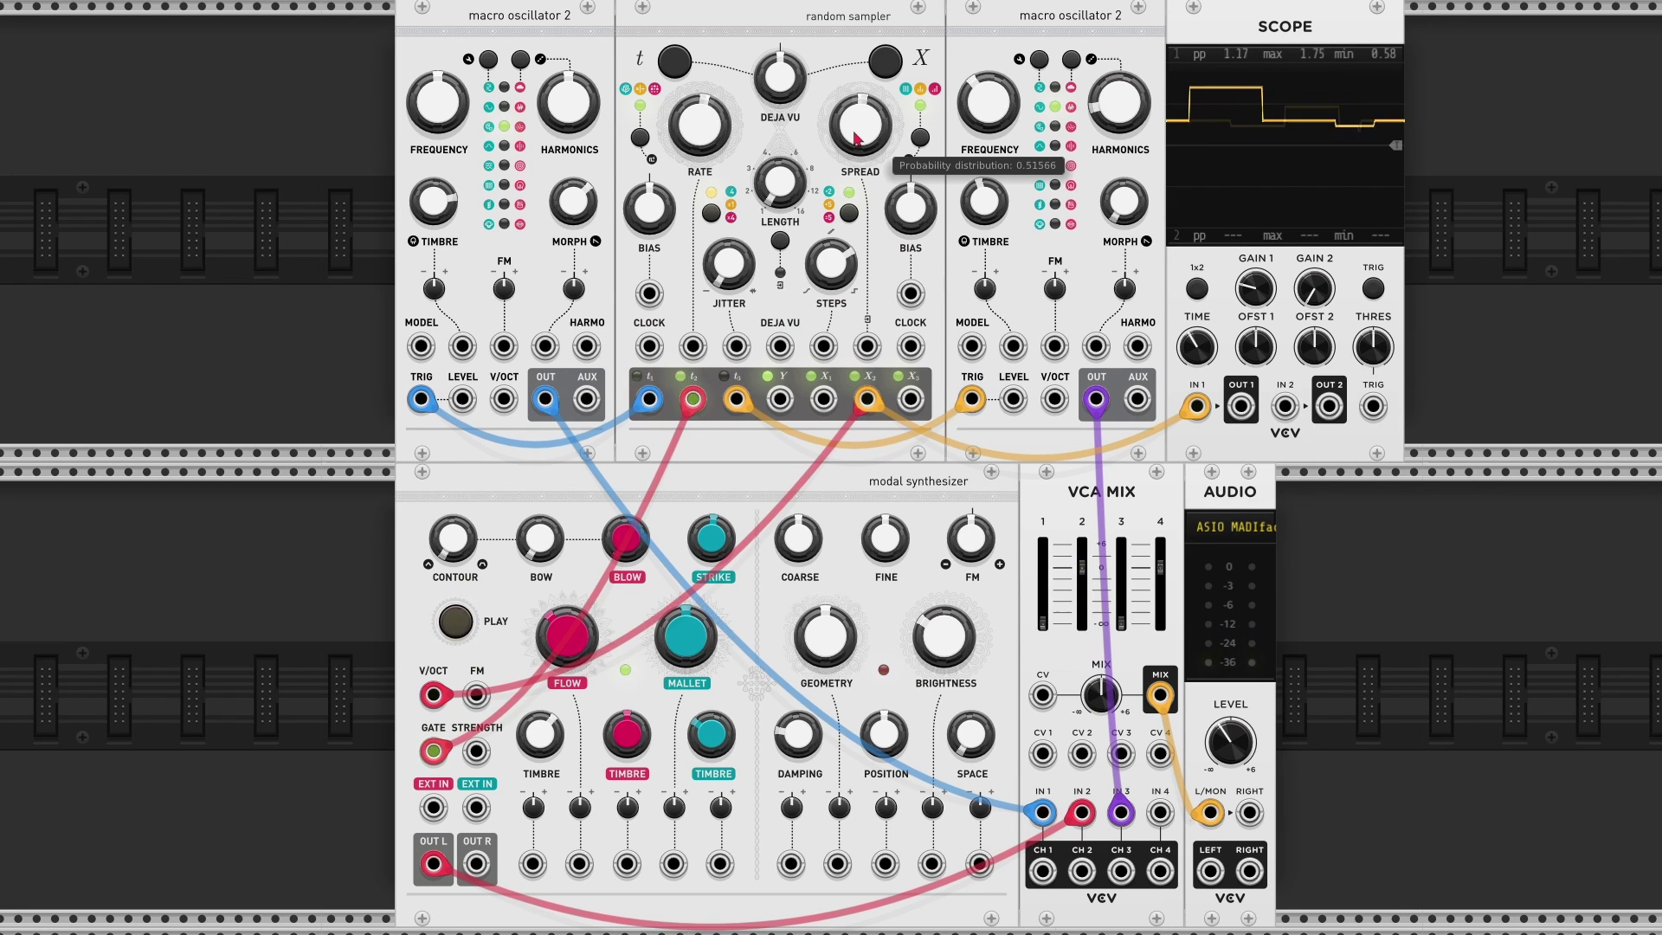
{"action": "left_click_drag", "start_coordinate": [855, 136], "coordinate": [851, 145]}
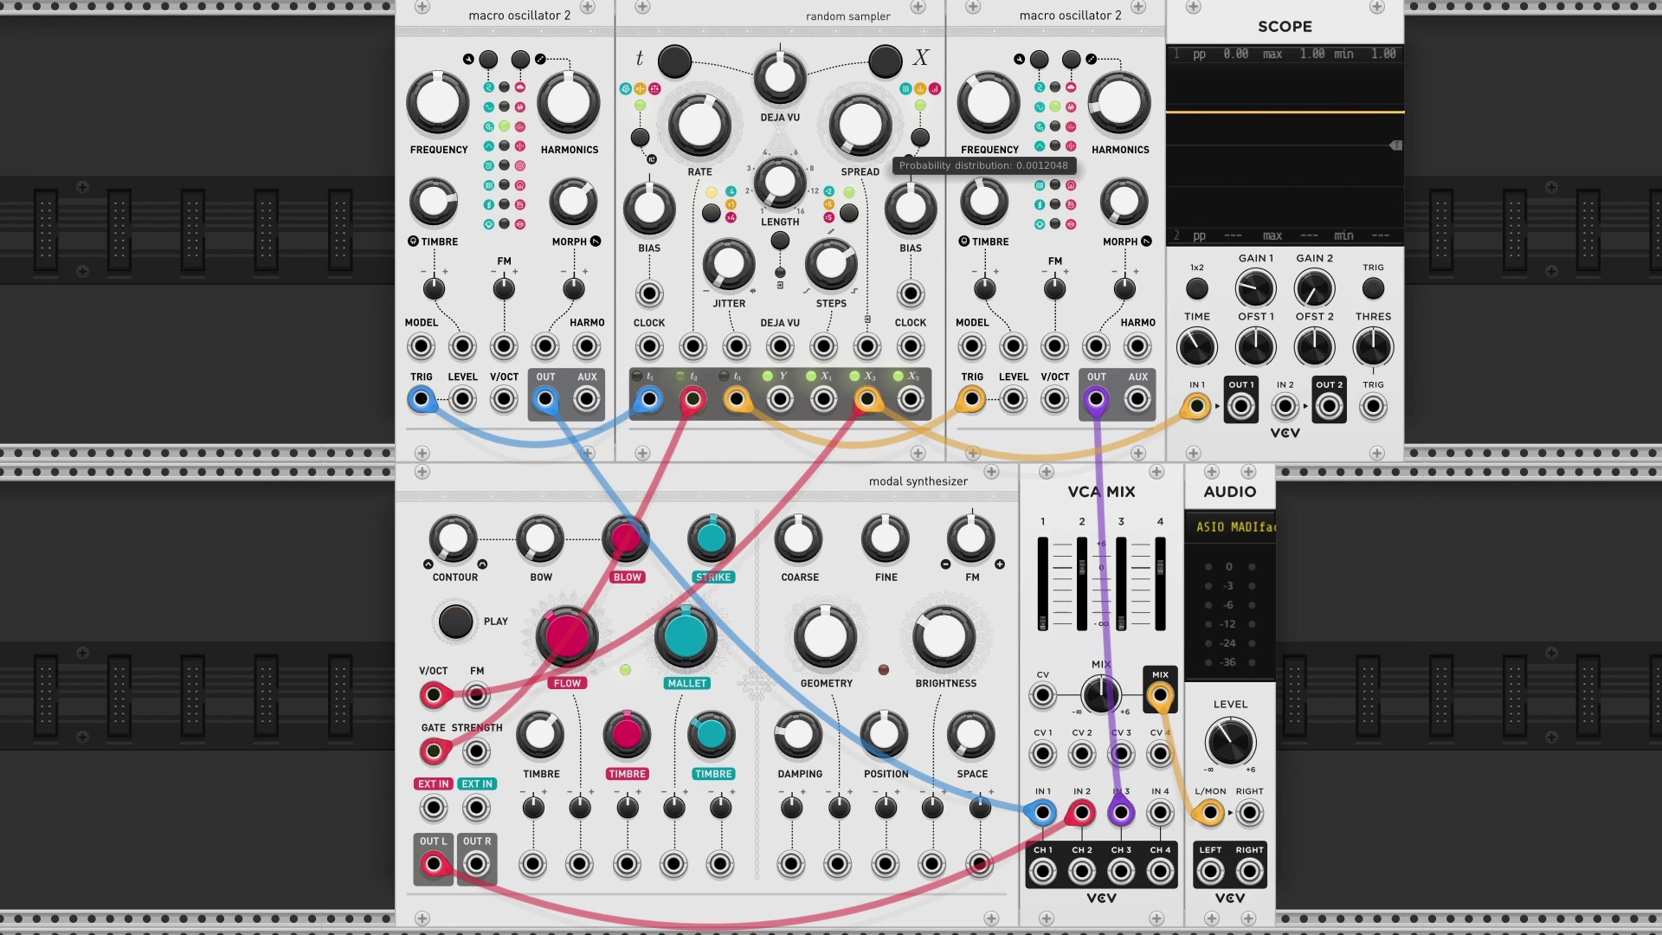
{"action": "left_click_drag", "start_coordinate": [859, 126], "coordinate": [860, 122]}
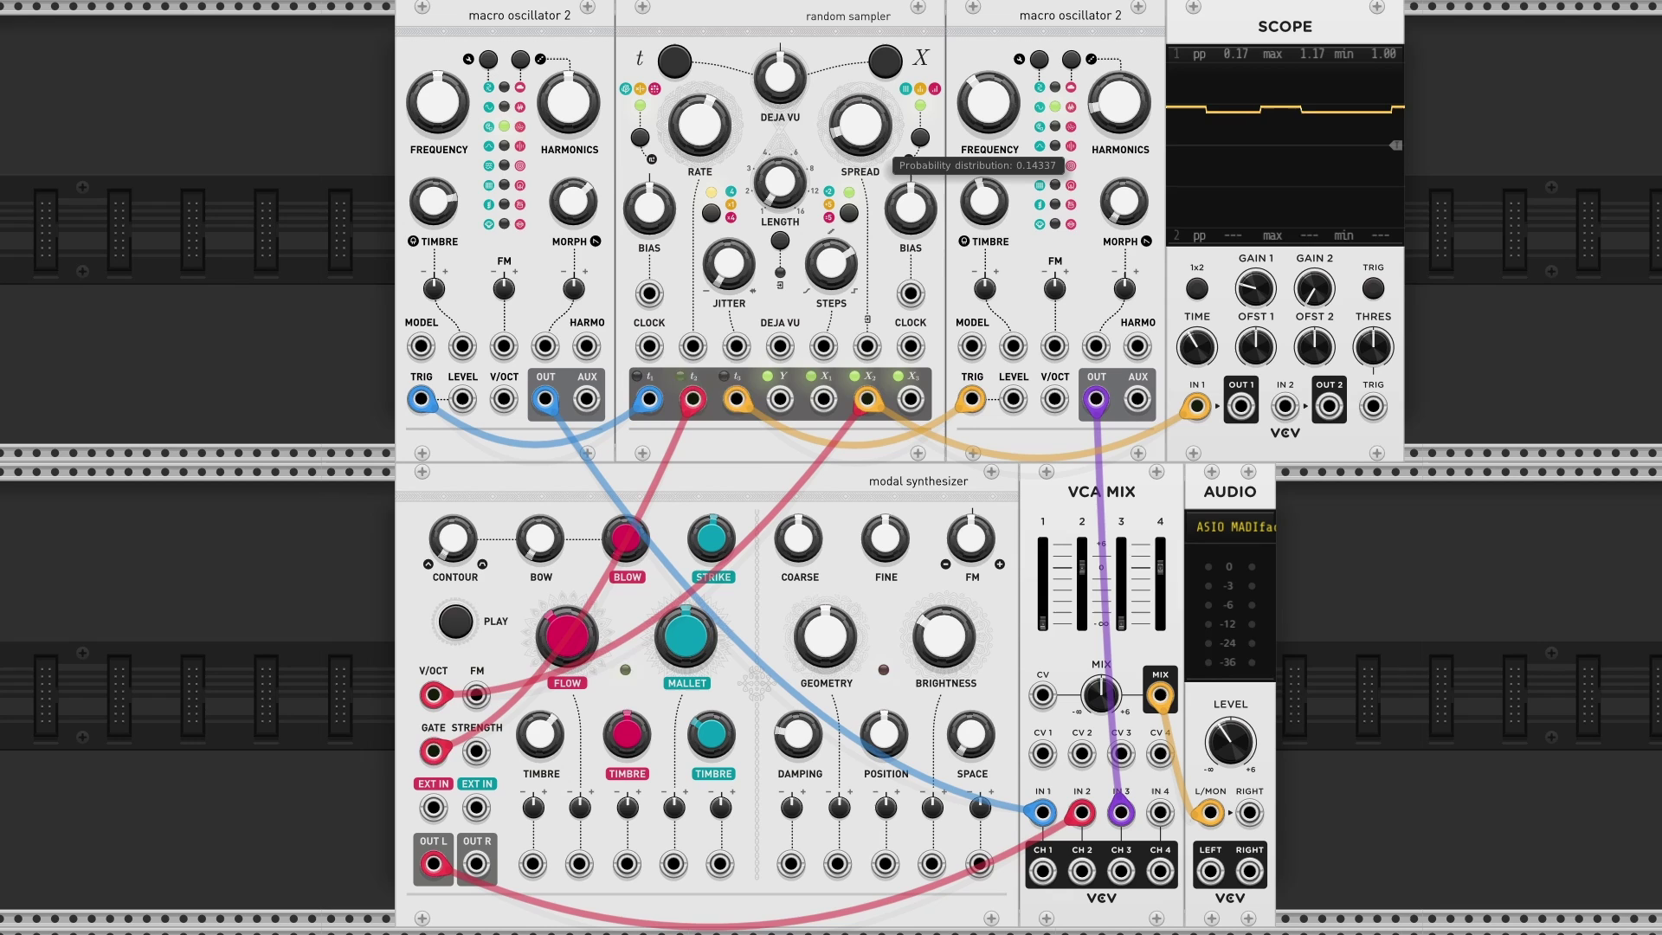
{"action": "left_click_drag", "start_coordinate": [859, 124], "coordinate": [860, 118]}
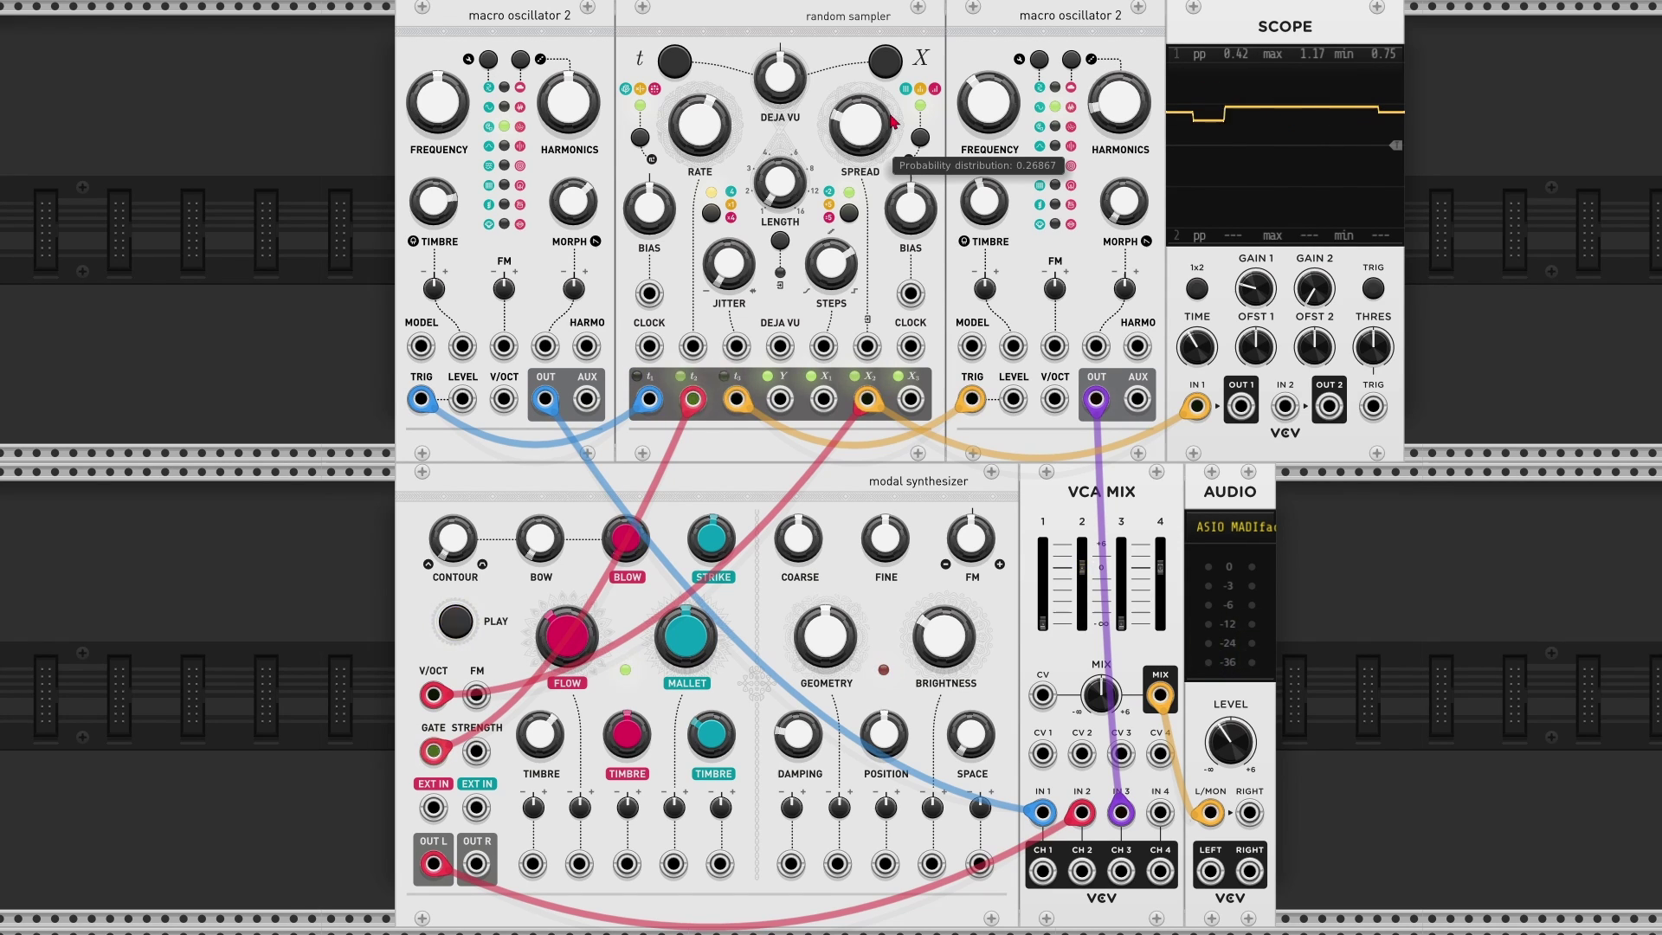
{"action": "left_click_drag", "start_coordinate": [893, 121], "coordinate": [893, 95]}
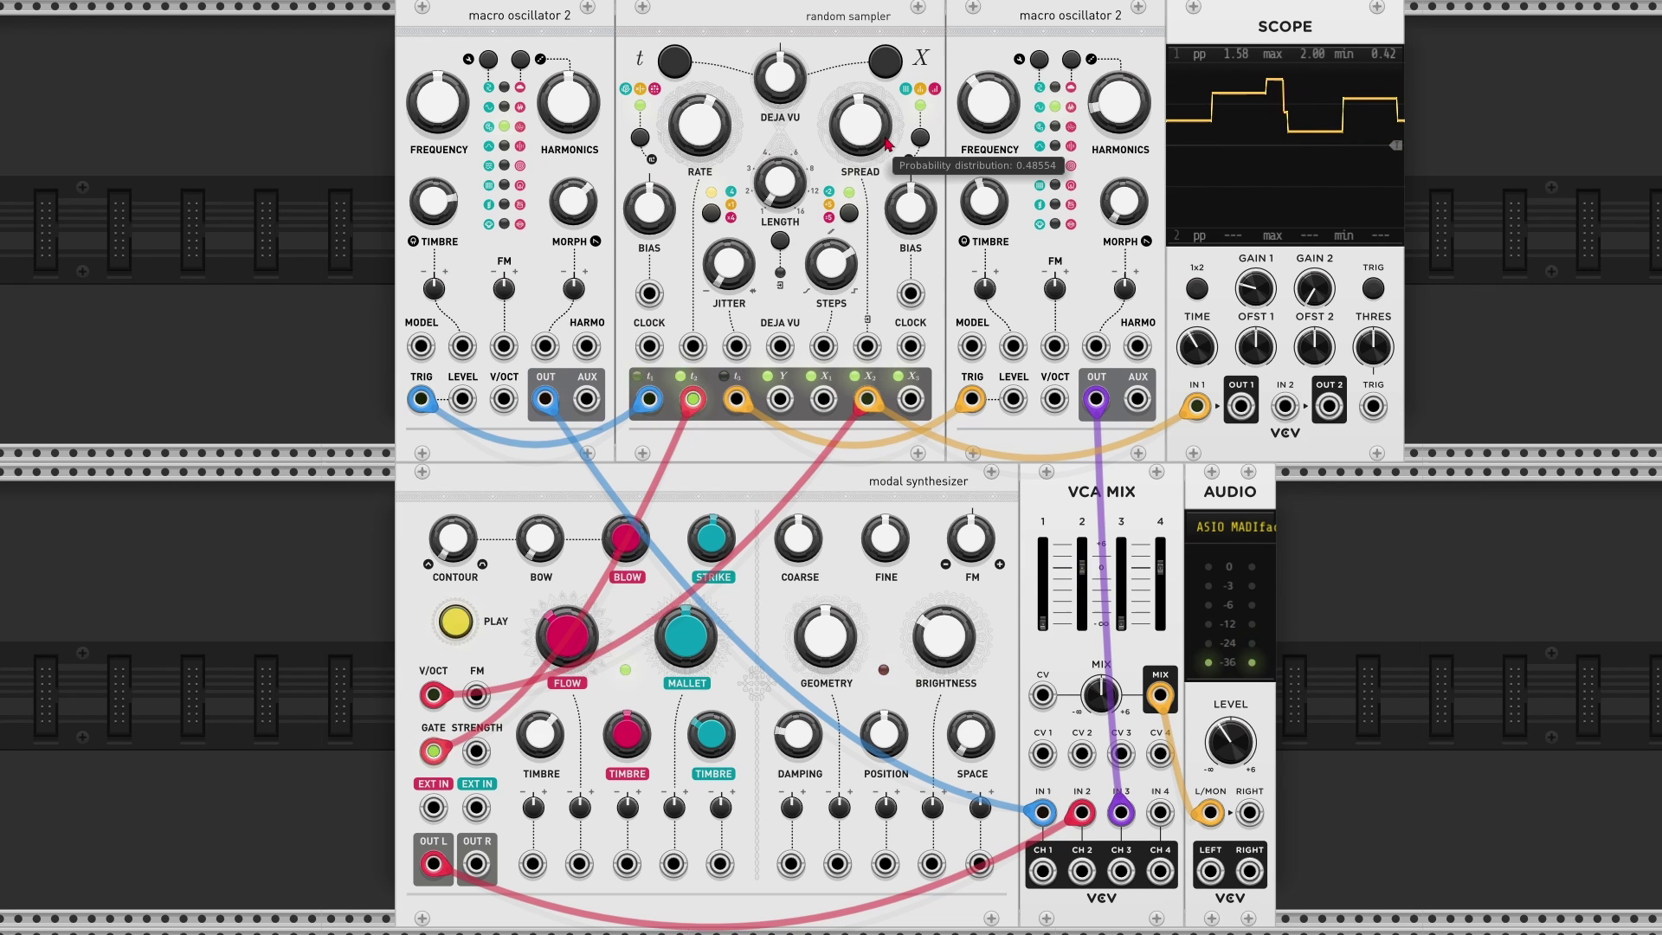
{"action": "left_click_drag", "start_coordinate": [887, 143], "coordinate": [888, 121]}
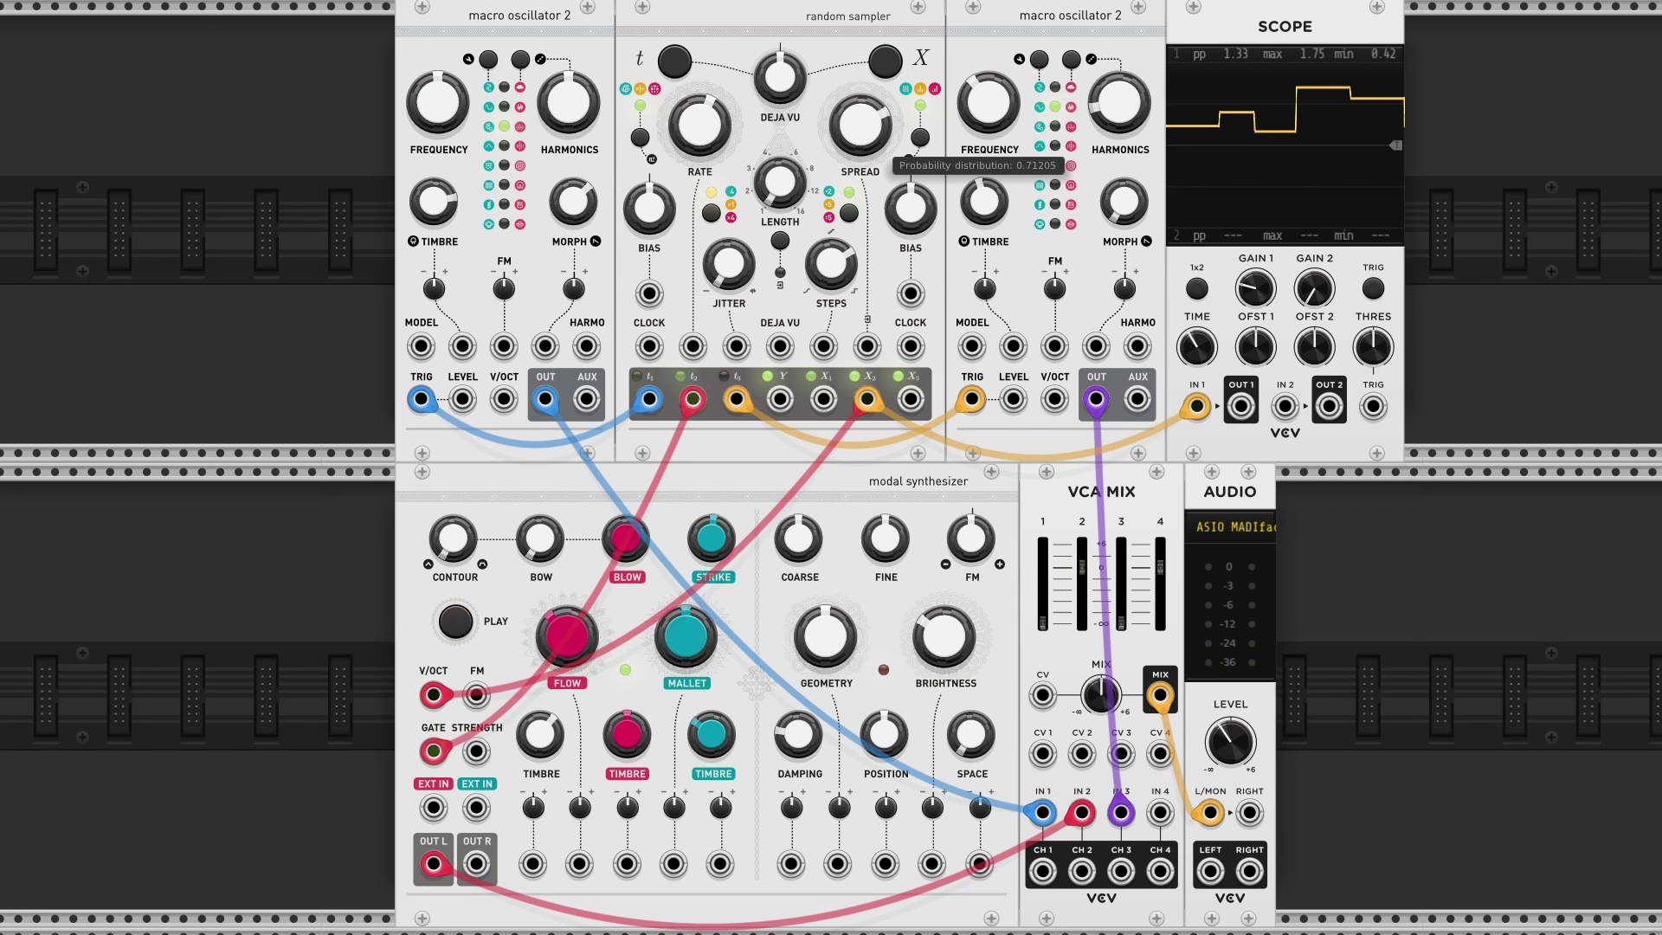
{"action": "left_click_drag", "start_coordinate": [876, 136], "coordinate": [876, 126]}
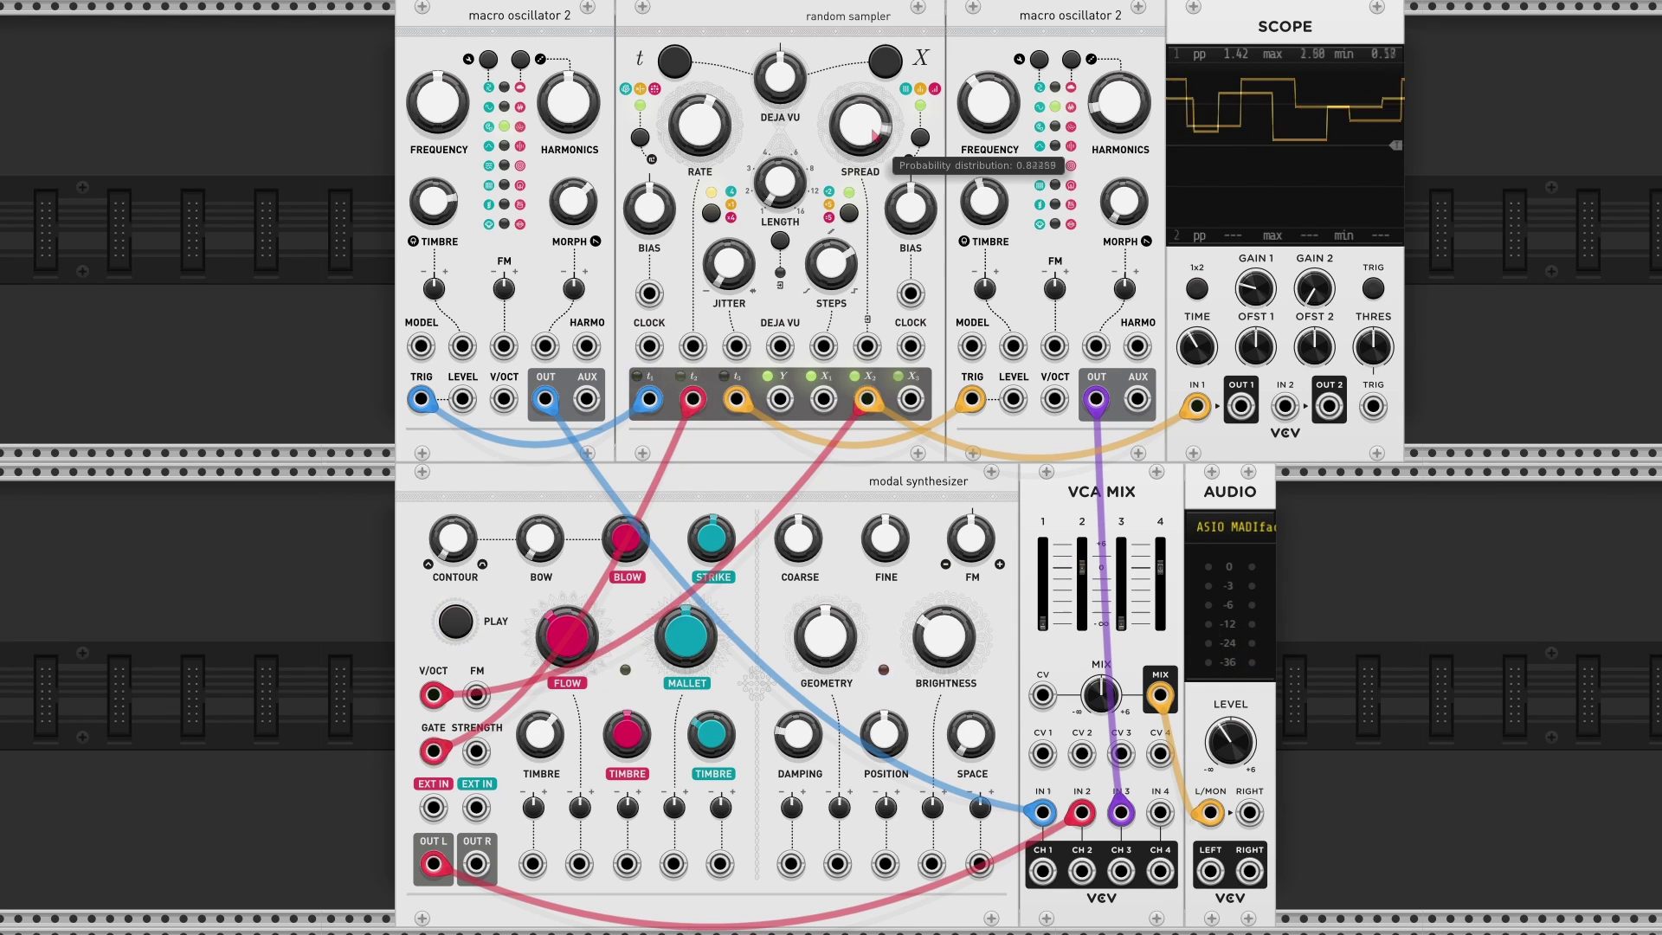
{"action": "left_click_drag", "start_coordinate": [876, 136], "coordinate": [876, 121]}
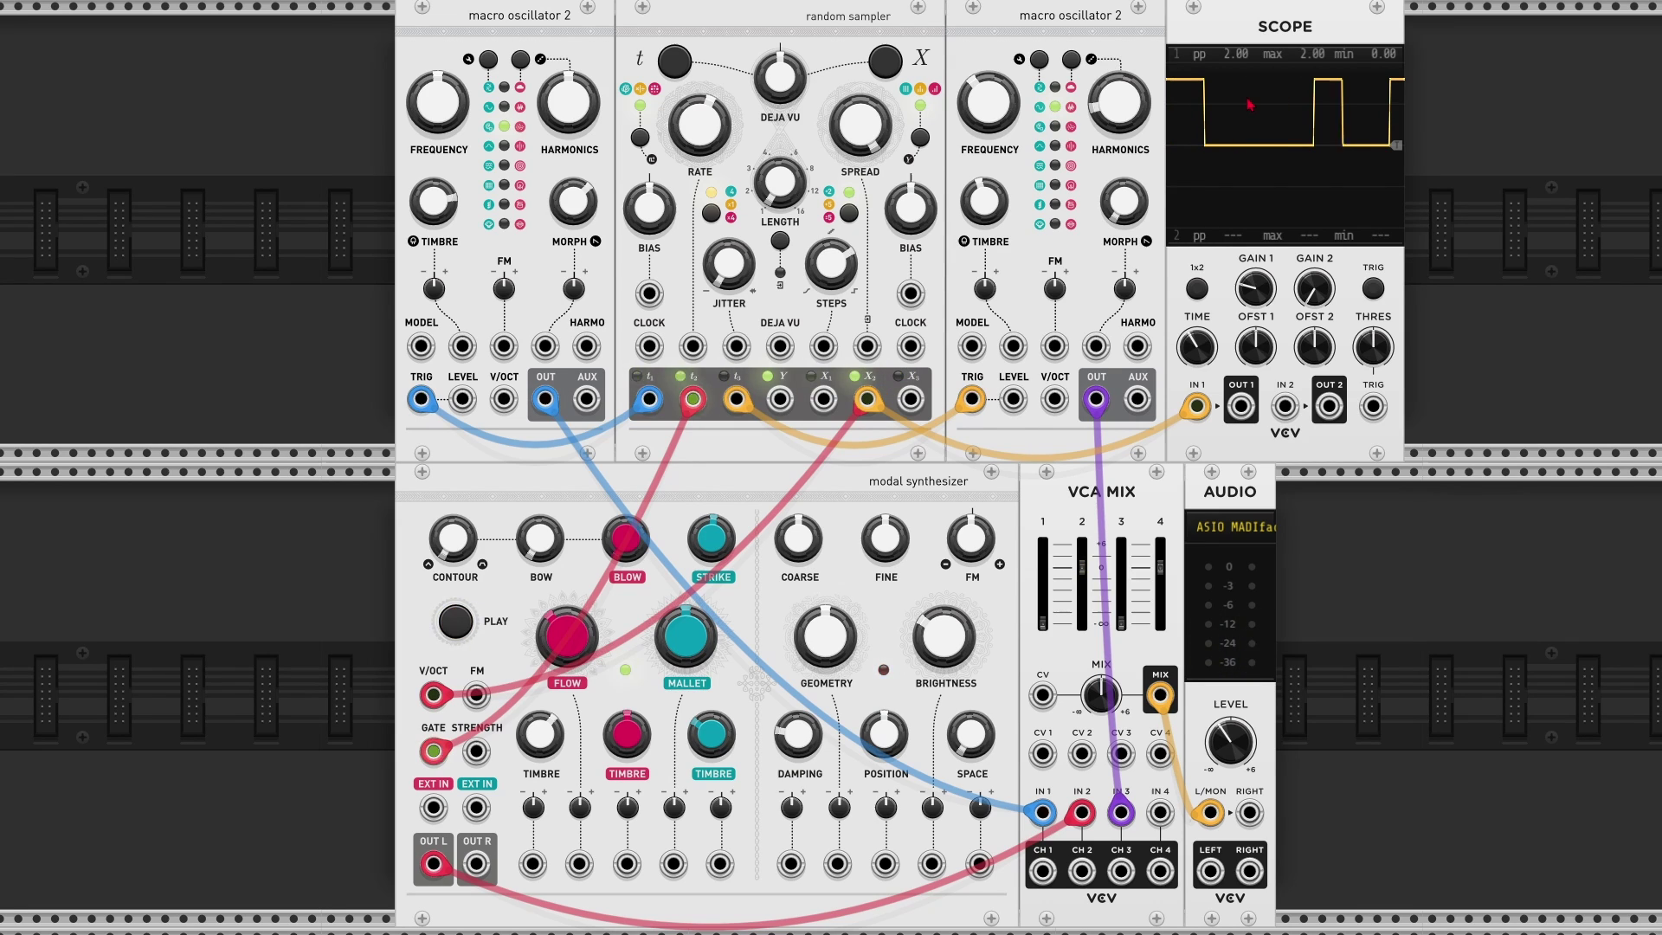
Change the X output range, set scope GAIN 1 to 20 V/screen, and land X on 0–2 V
{"action": "scroll", "coordinate": [871, 217], "scroll_direction": "up", "scroll_amount": 6}
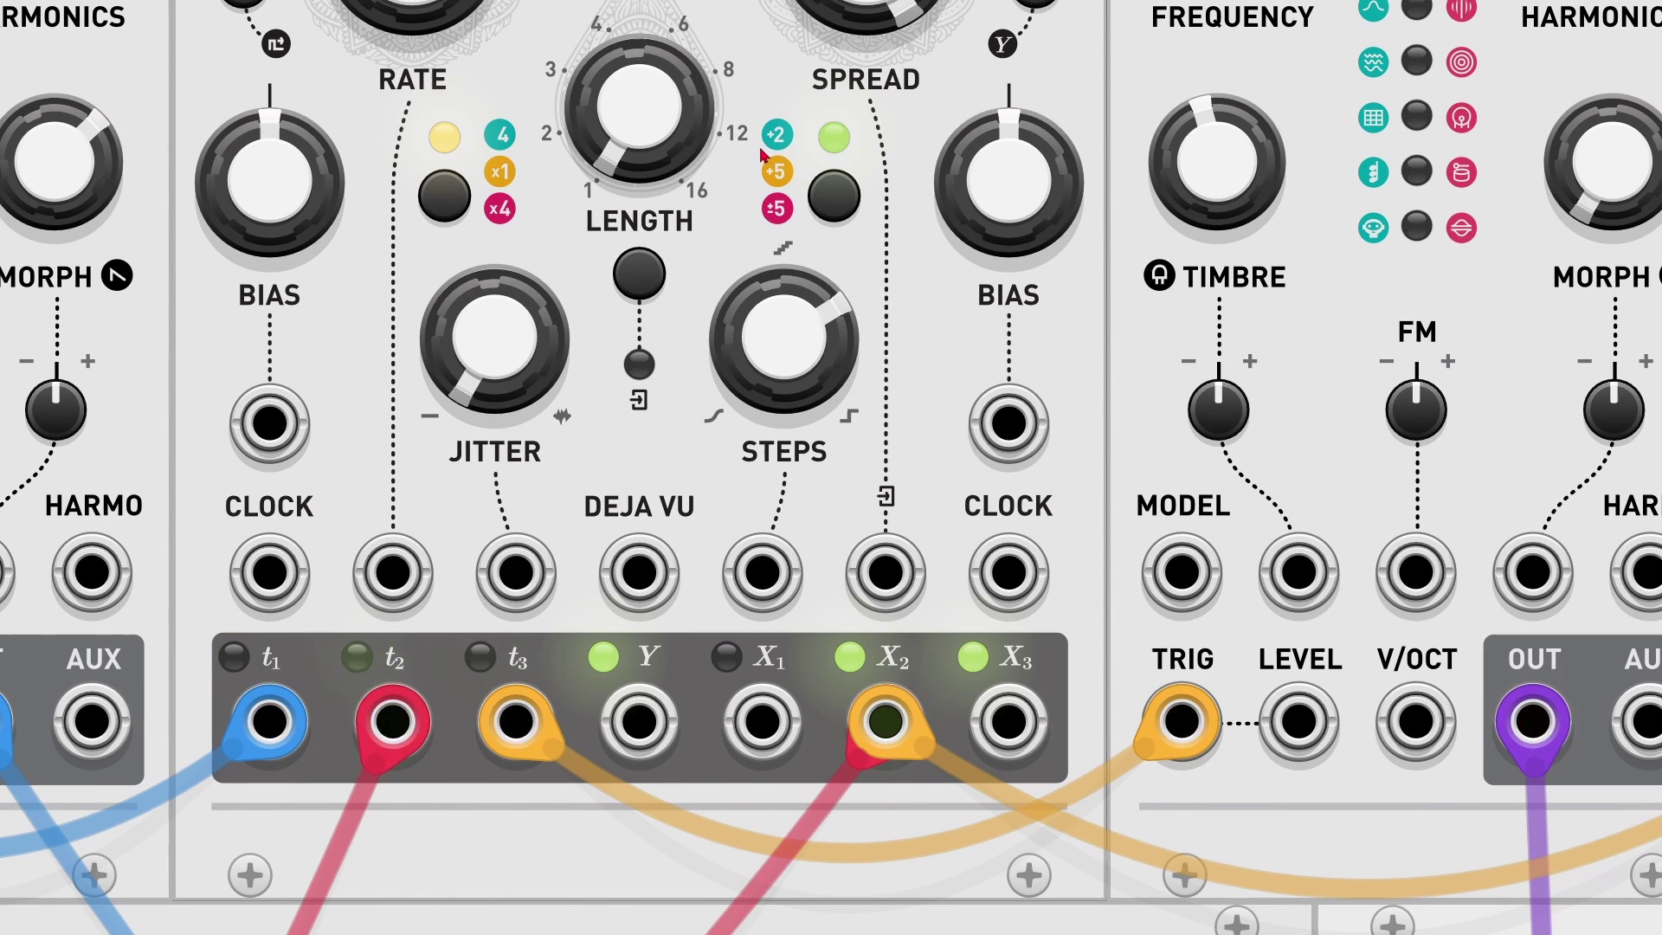
{"action": "left_click", "coordinate": [836, 199]}
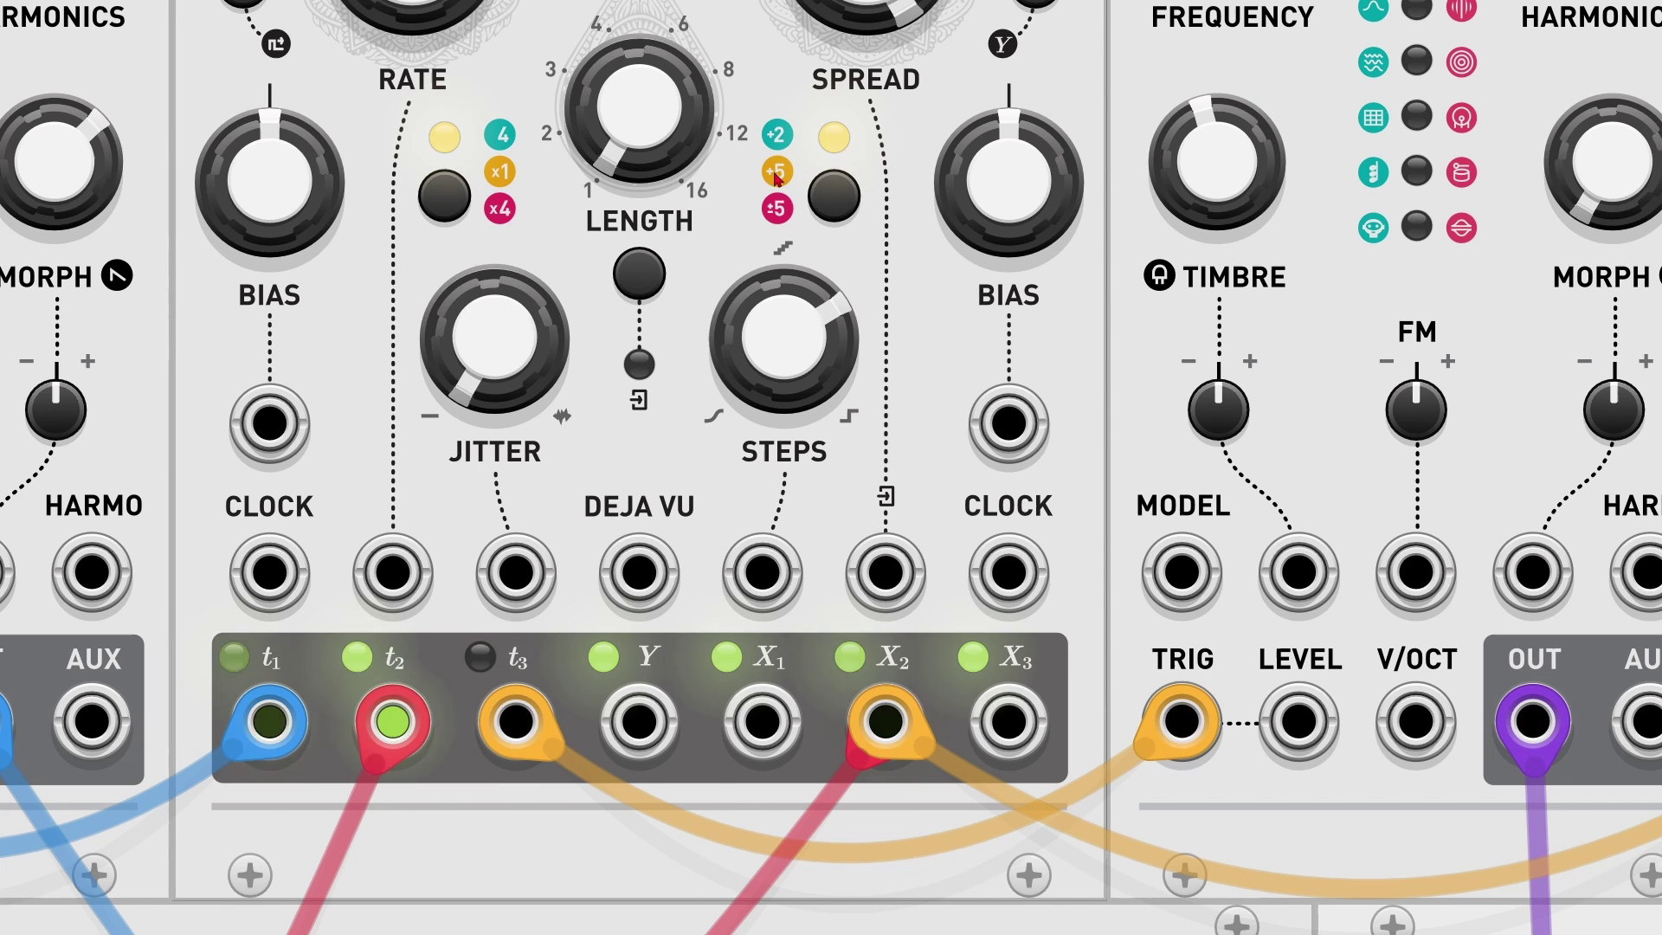
{"action": "scroll", "coordinate": [886, 300], "scroll_direction": "down", "scroll_amount": 5}
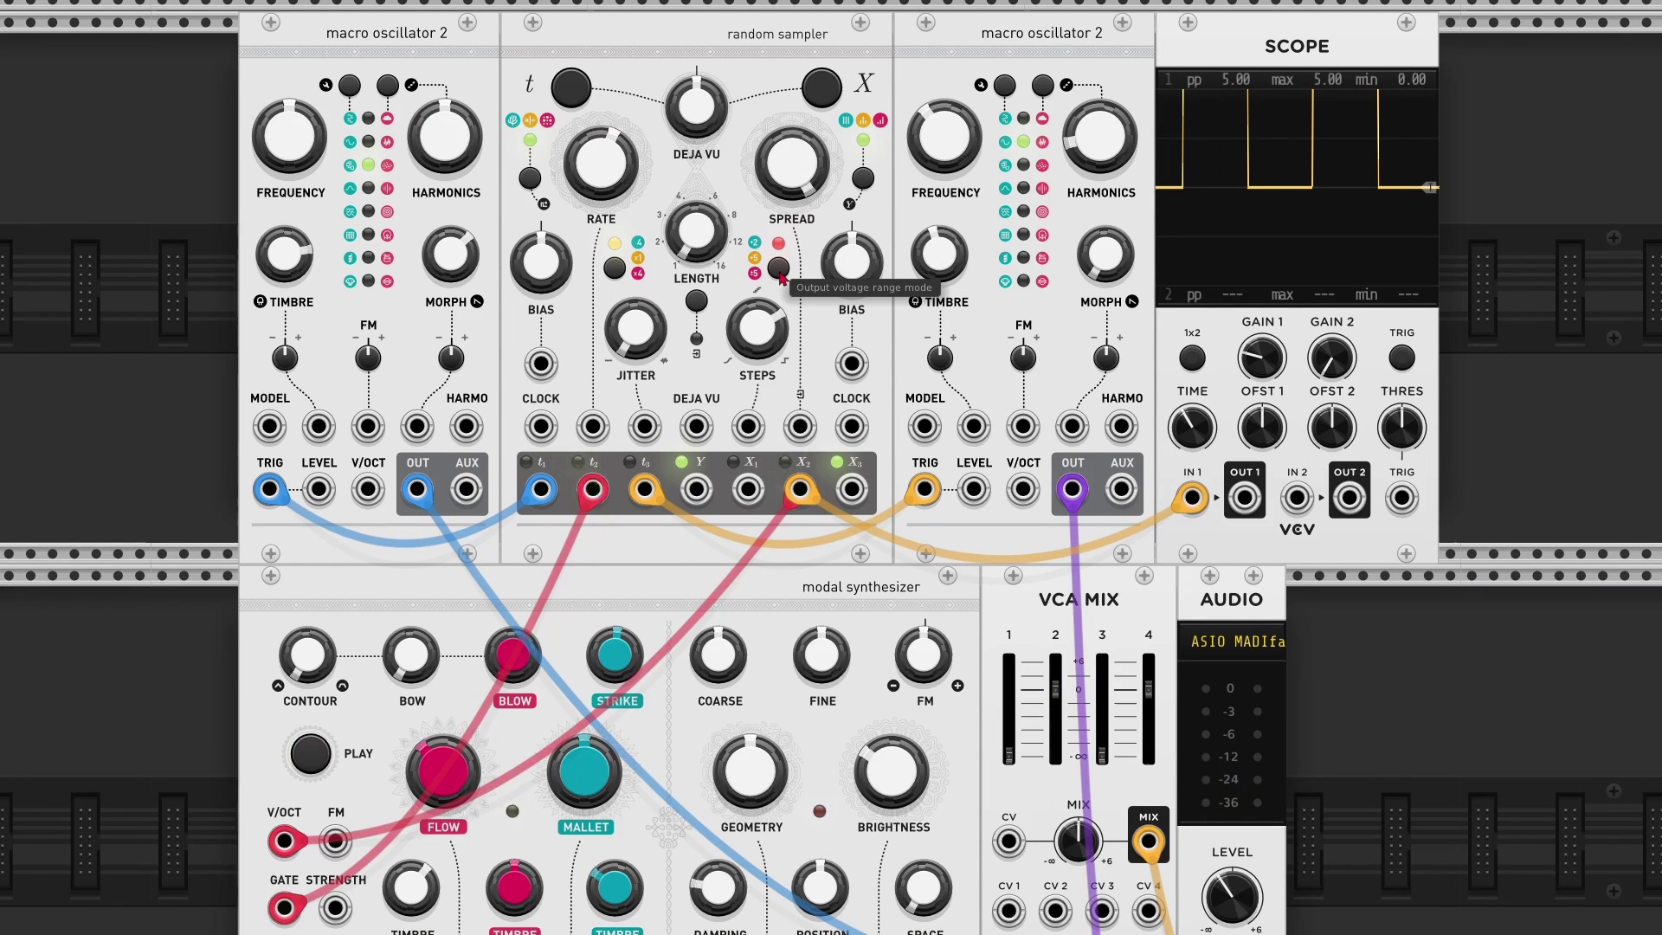
{"action": "mouse_move", "coordinate": [1264, 360]}
{"action": "left_click_drag", "start_coordinate": [1262, 360], "coordinate": [1256, 346]}
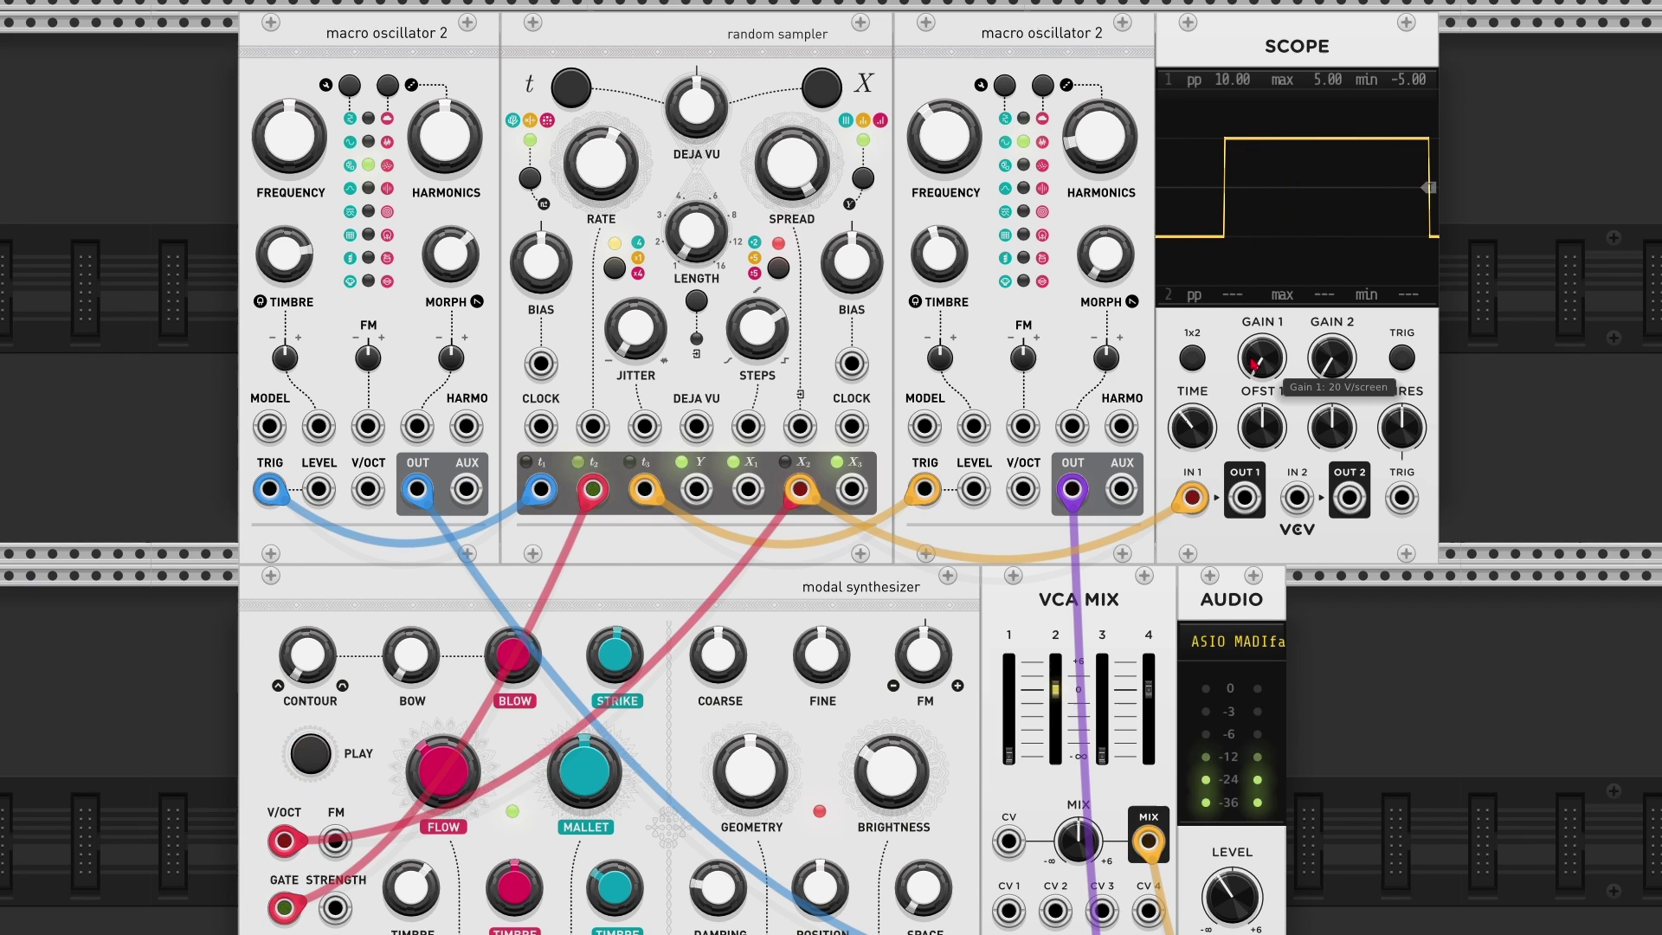
{"action": "left_click", "coordinate": [782, 270]}
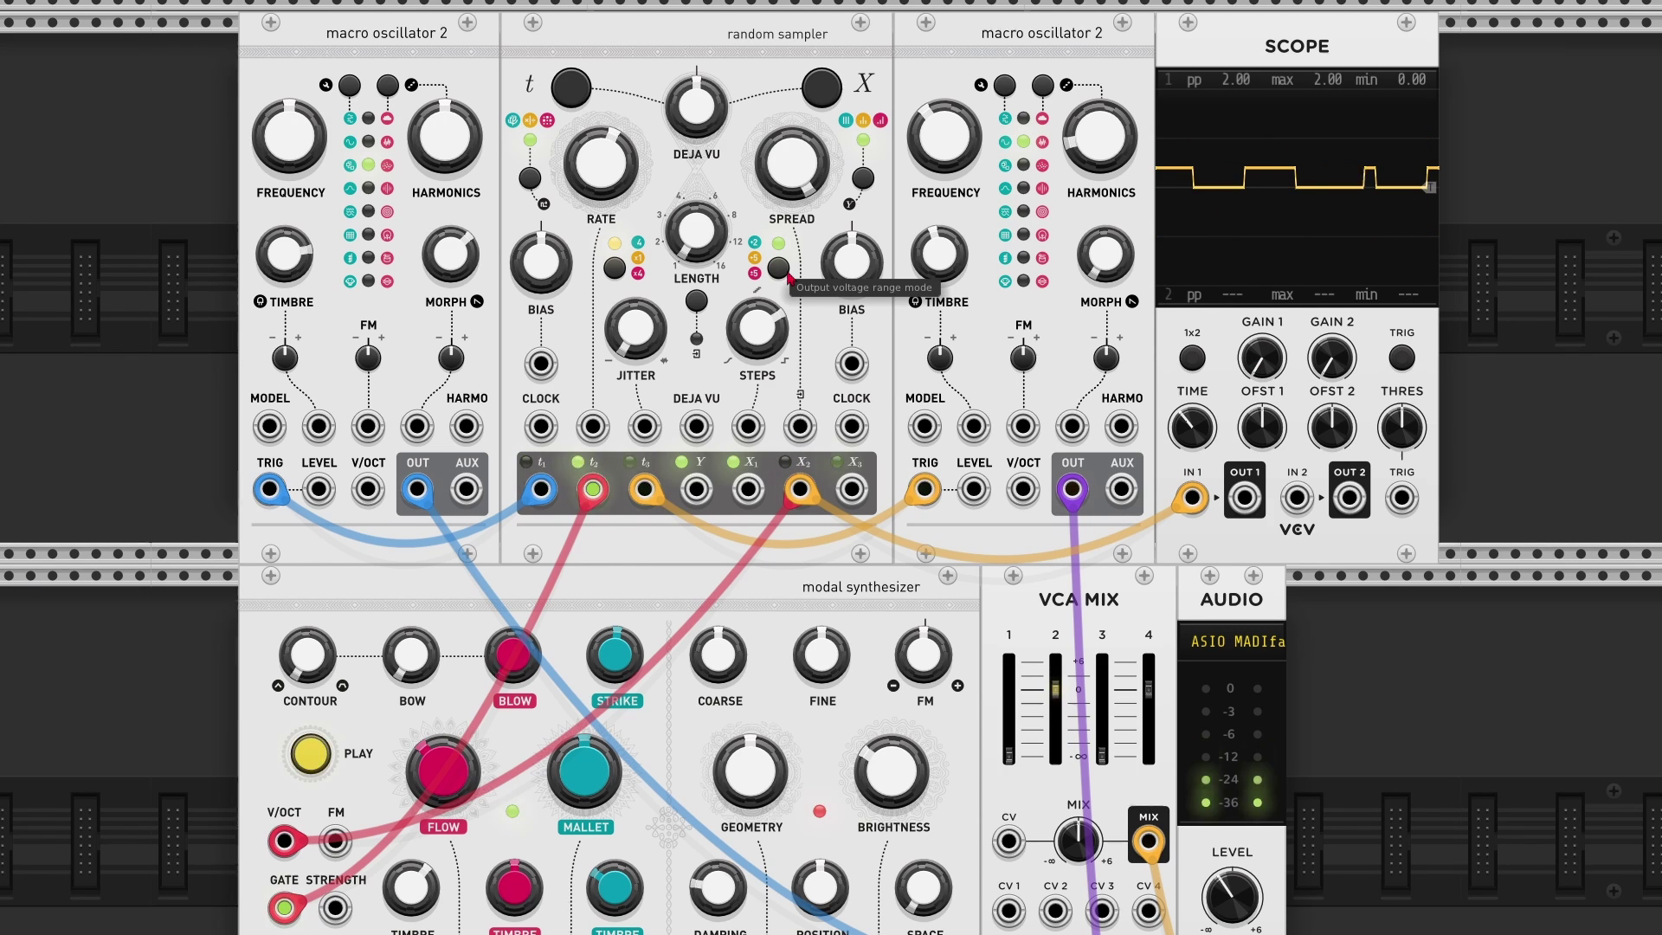
{"action": "mouse_move", "coordinate": [874, 263]}
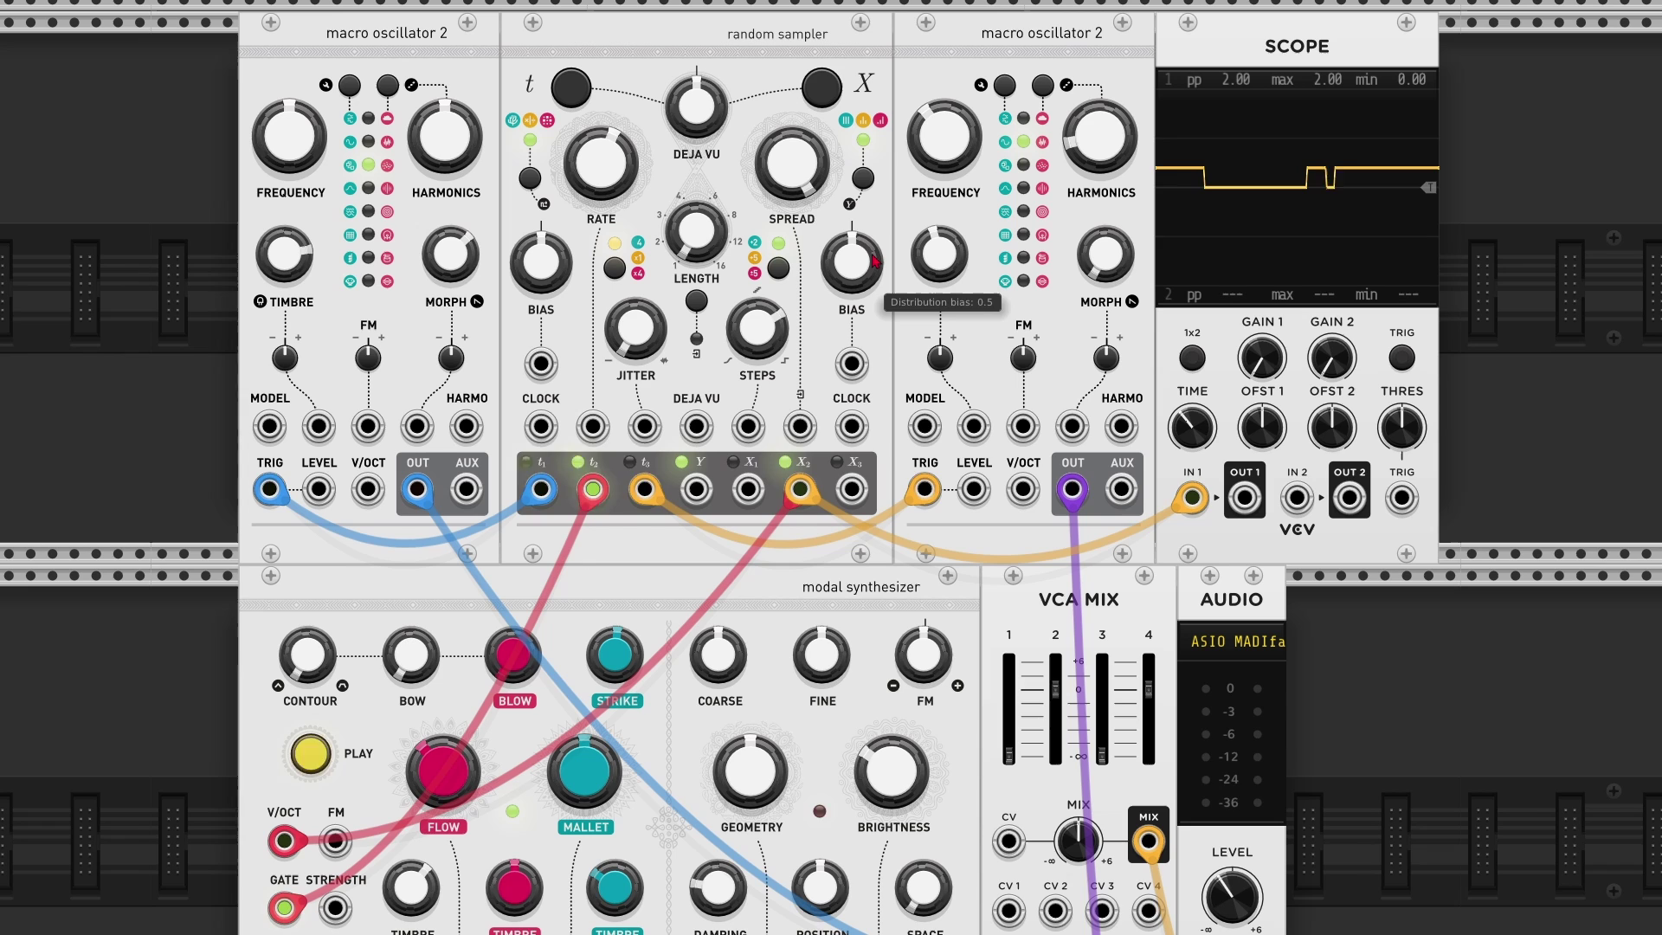
Set the distribution BIAS to 1 and lower STEPS smoothness to about 0.18
{"action": "left_click_drag", "start_coordinate": [875, 259], "coordinate": [857, 267]}
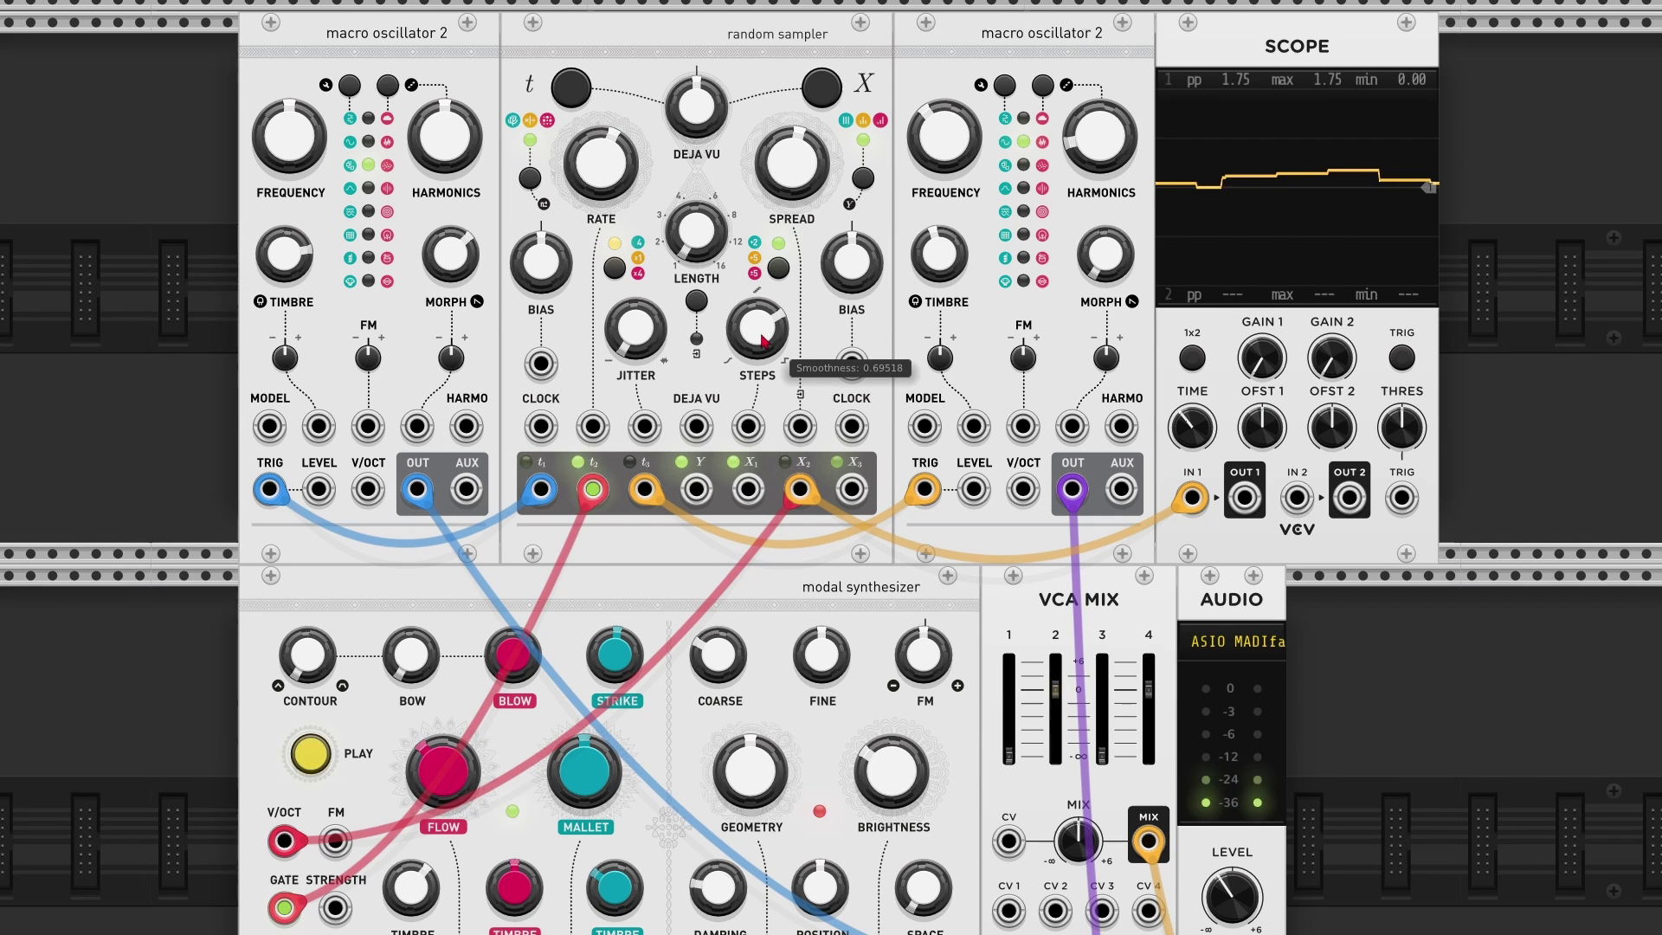
{"action": "mouse_move", "coordinate": [761, 340]}
{"action": "left_mouse_down"}
{"action": "mouse_move", "coordinate": [761, 378]}
{"action": "mouse_move", "coordinate": [762, 309]}
{"action": "left_mouse_up"}
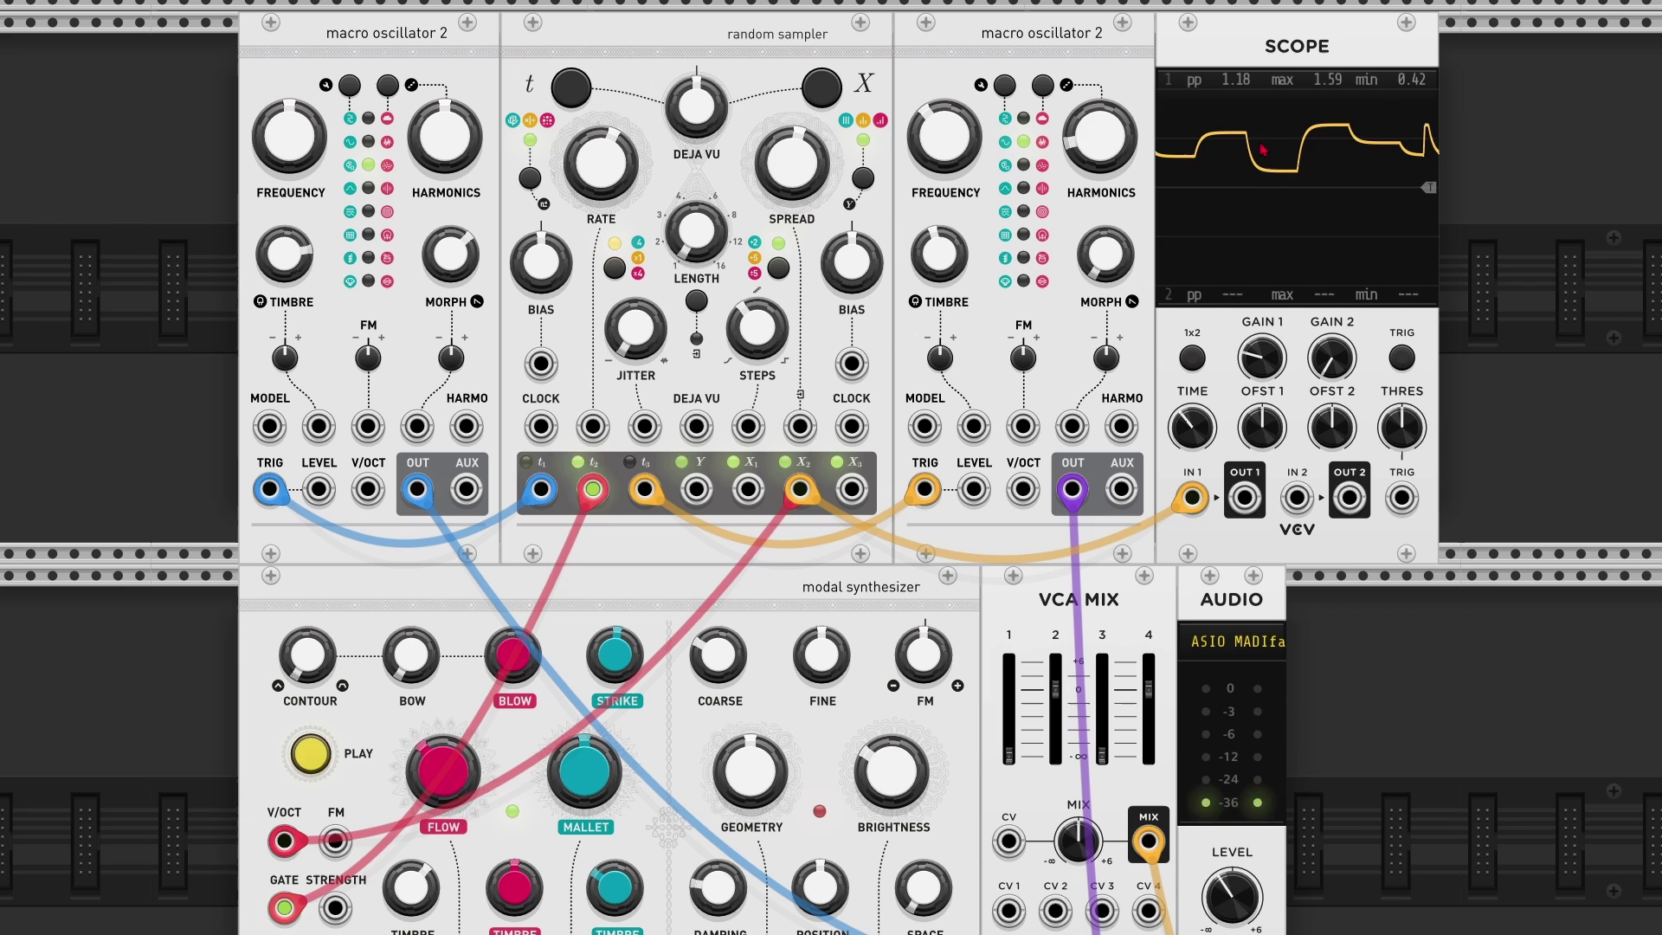
{"action": "left_click_drag", "start_coordinate": [757, 328], "coordinate": [757, 338]}
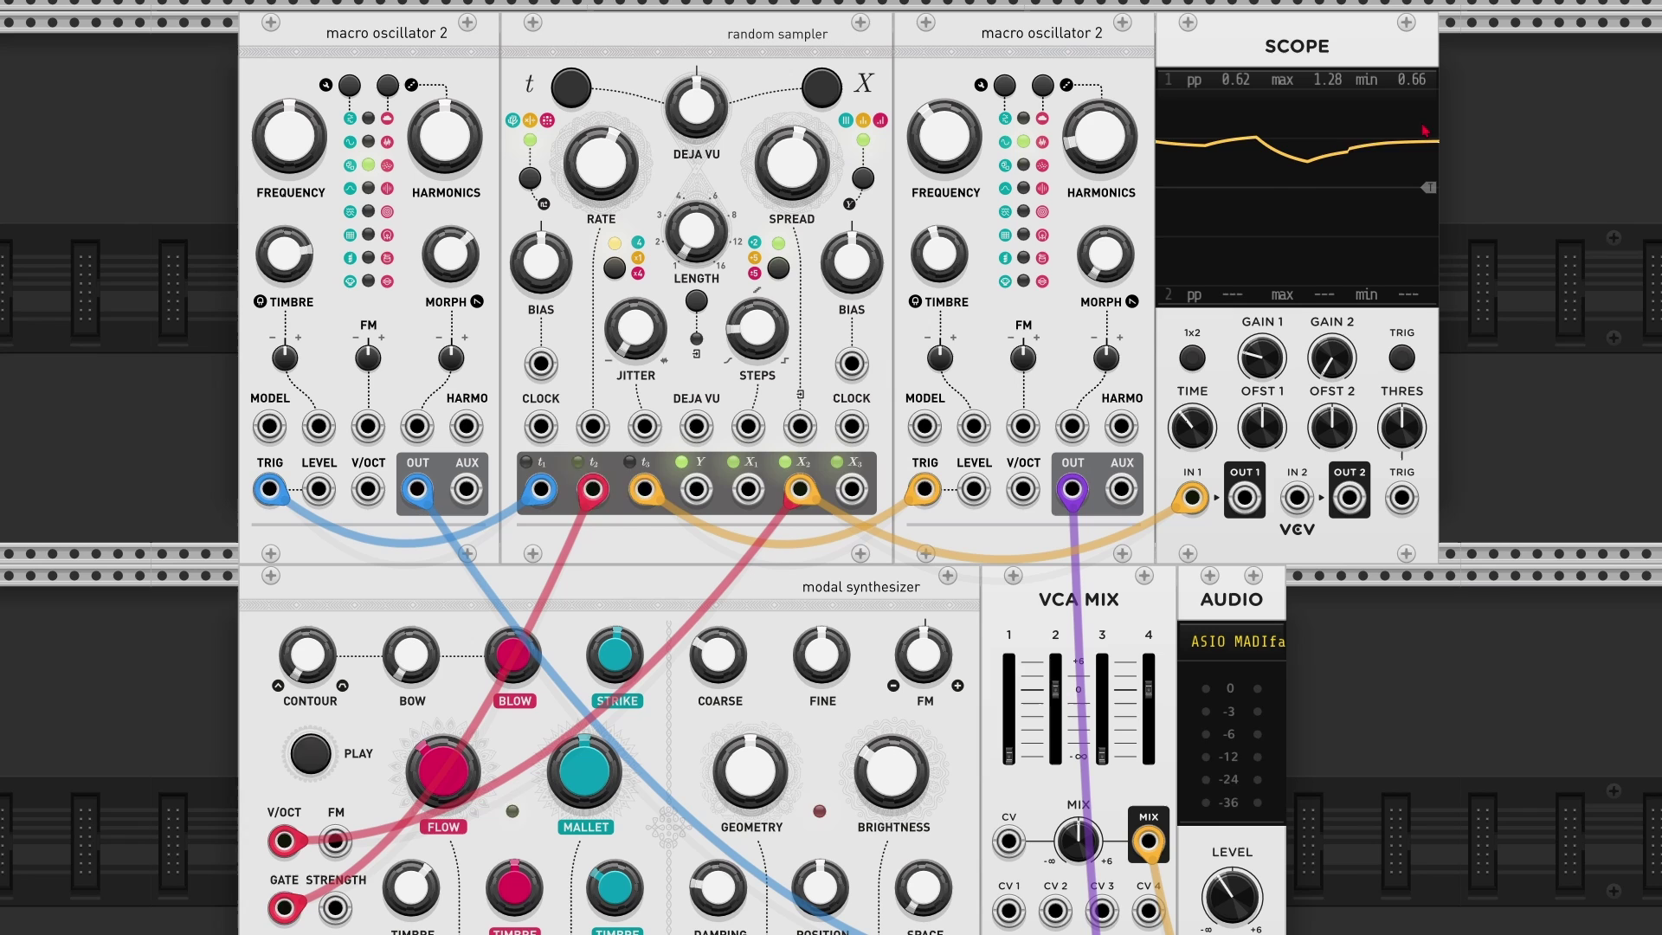
{"action": "mouse_move", "coordinate": [757, 328]}
{"action": "left_mouse_down"}
{"action": "mouse_move", "coordinate": [756, 346]}
{"action": "mouse_move", "coordinate": [756, 285]}
{"action": "mouse_move", "coordinate": [761, 349]}
{"action": "left_mouse_up"}
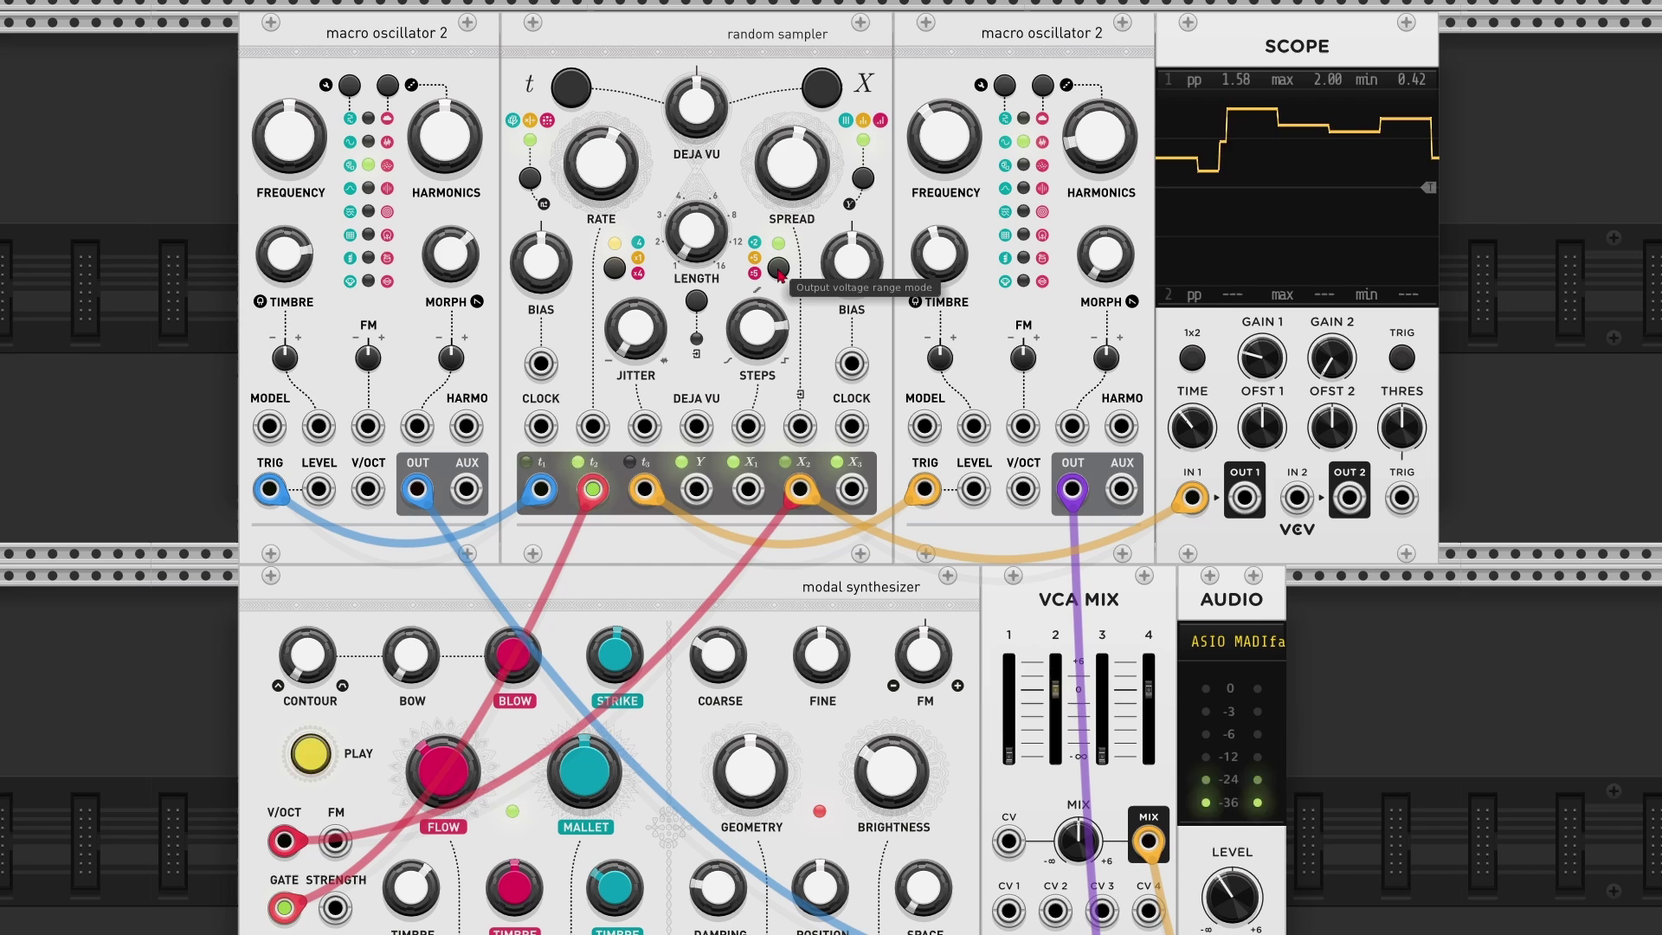
{"action": "right_click", "coordinate": [773, 95]}
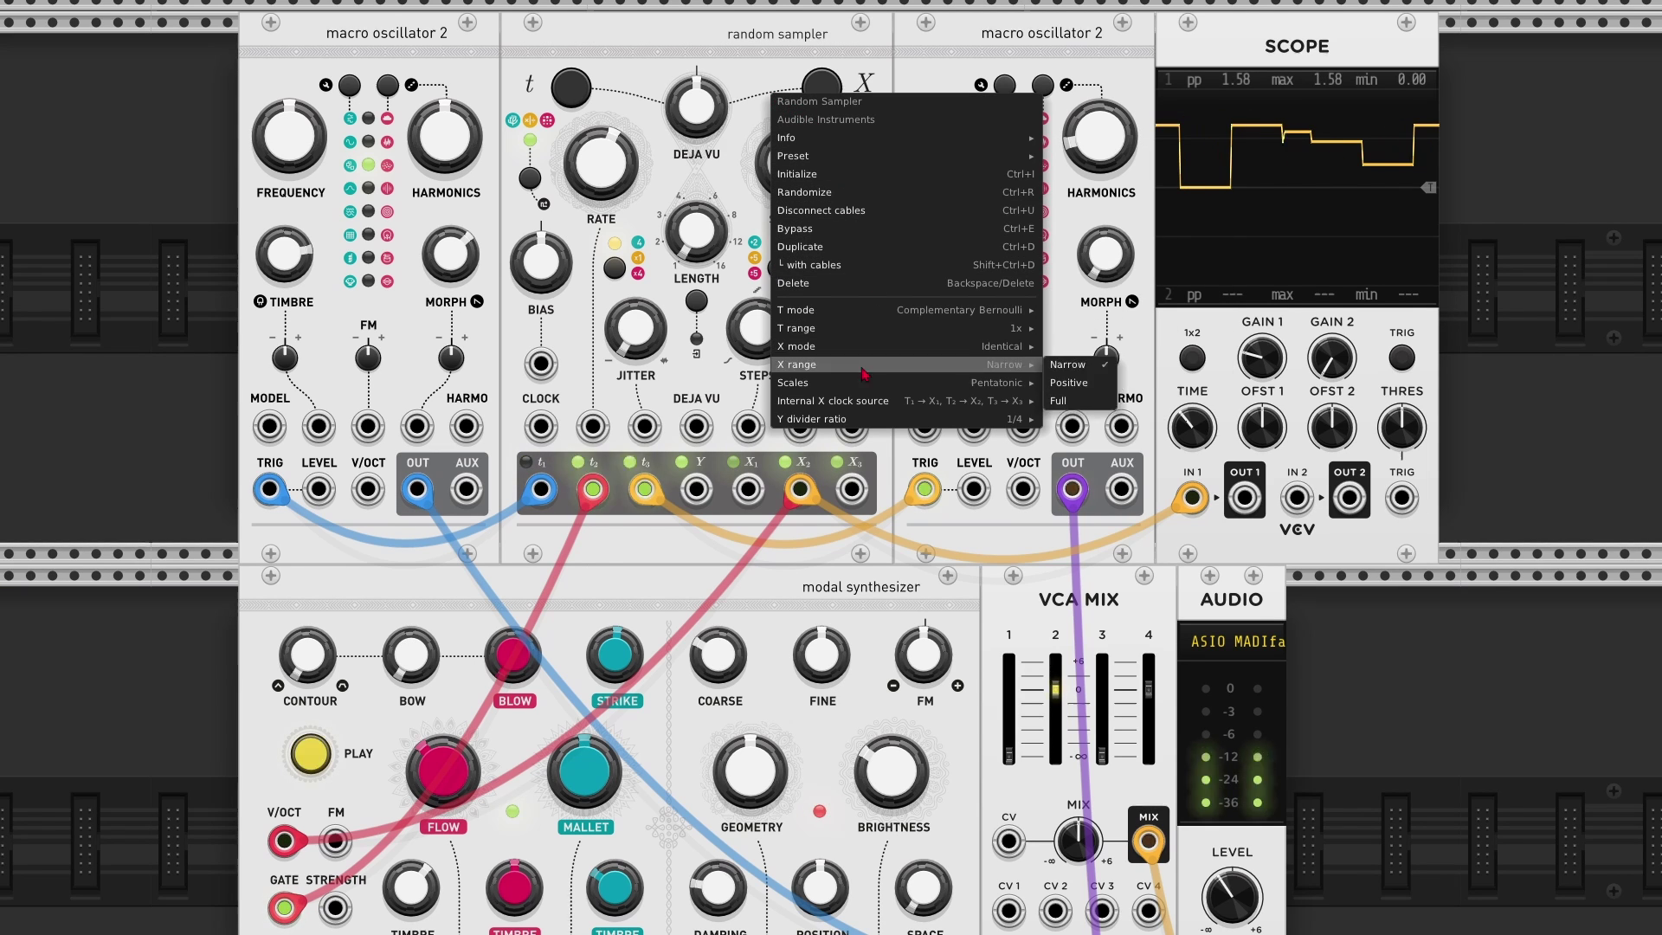
{"action": "mouse_move", "coordinate": [1044, 378]}
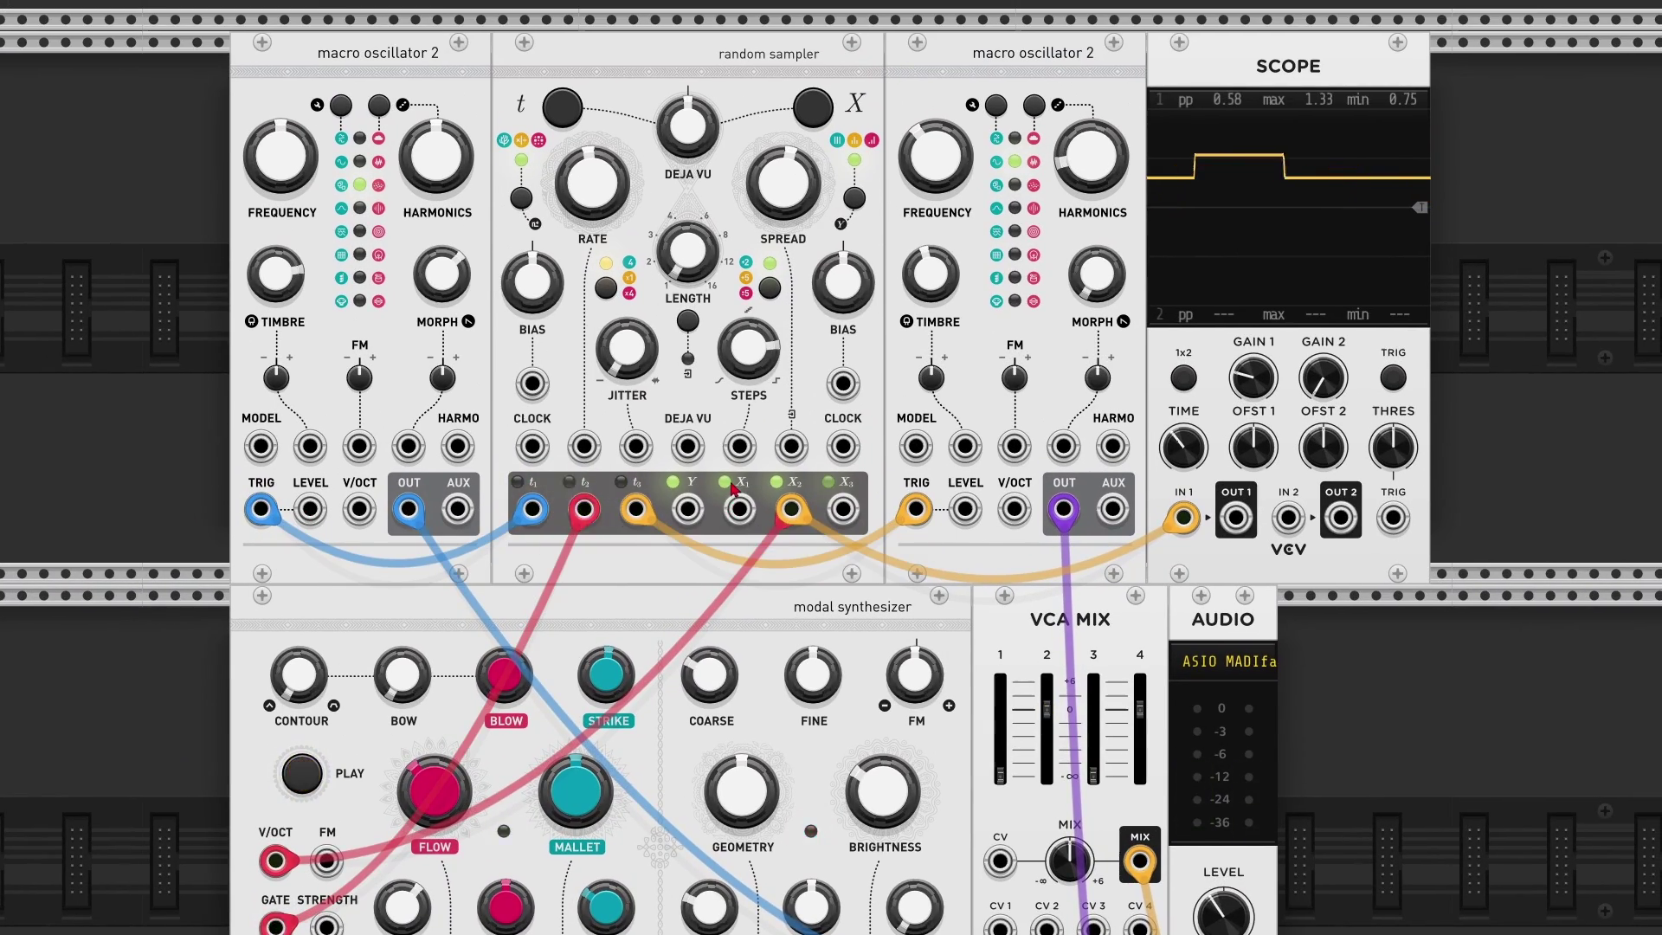
Patch X1 and X3 into the left and right oscillators' V/OCT and enable X deja vu
{"action": "left_click_drag", "start_coordinate": [739, 509], "coordinate": [359, 509]}
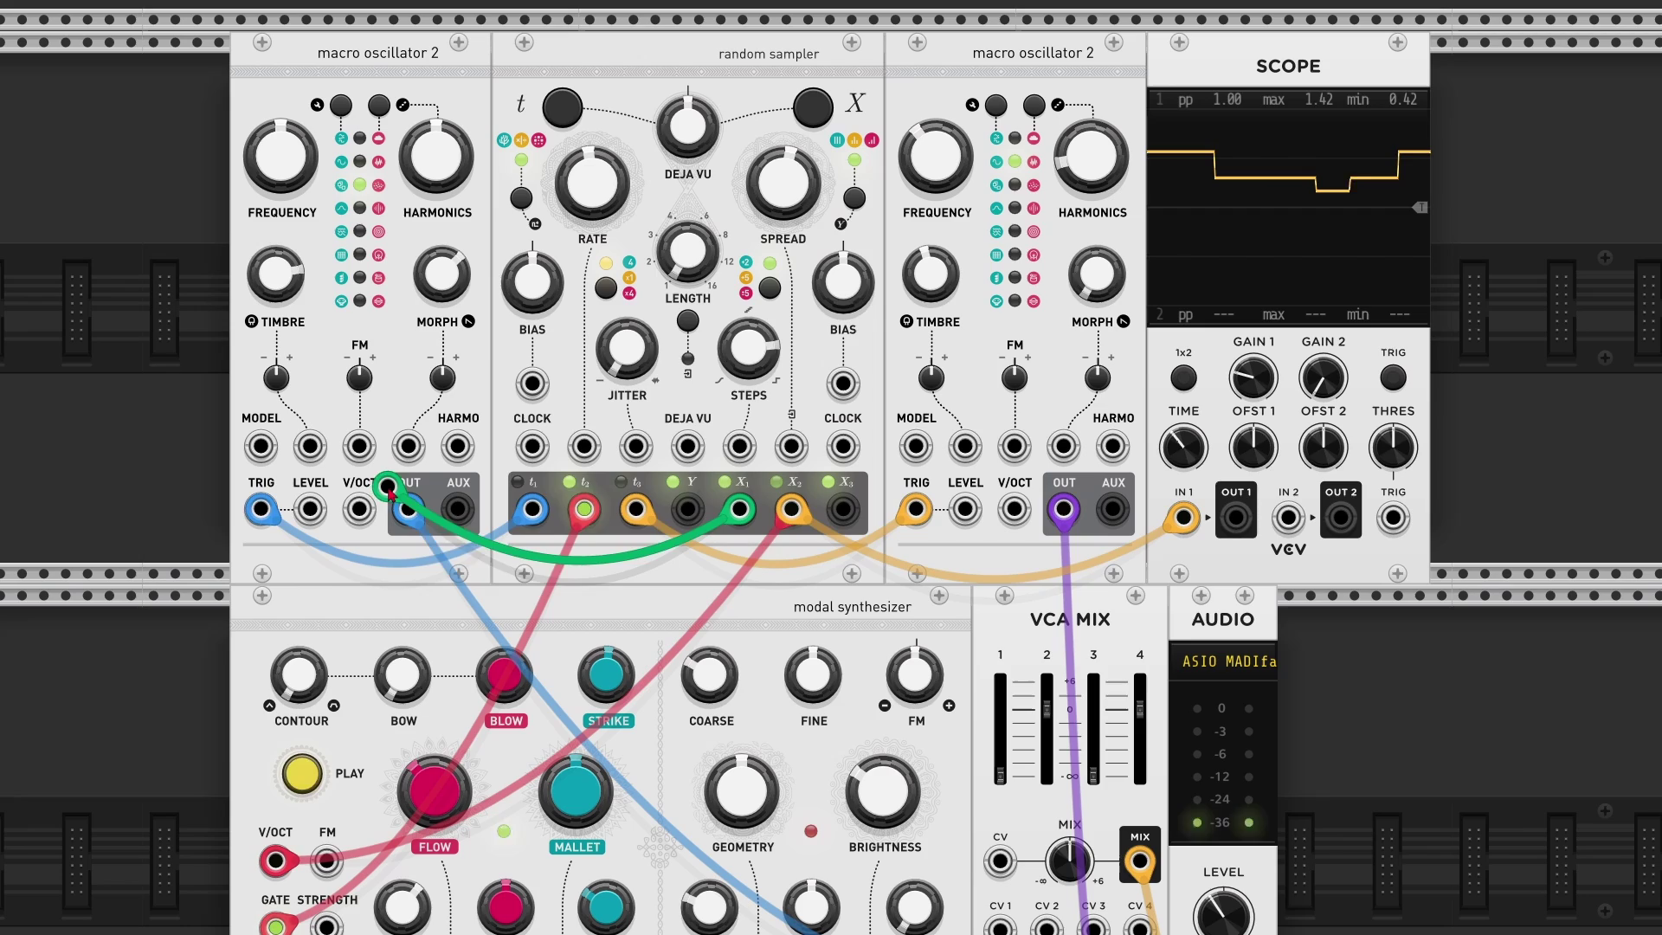
{"action": "left_click_drag", "start_coordinate": [846, 512], "coordinate": [1014, 509]}
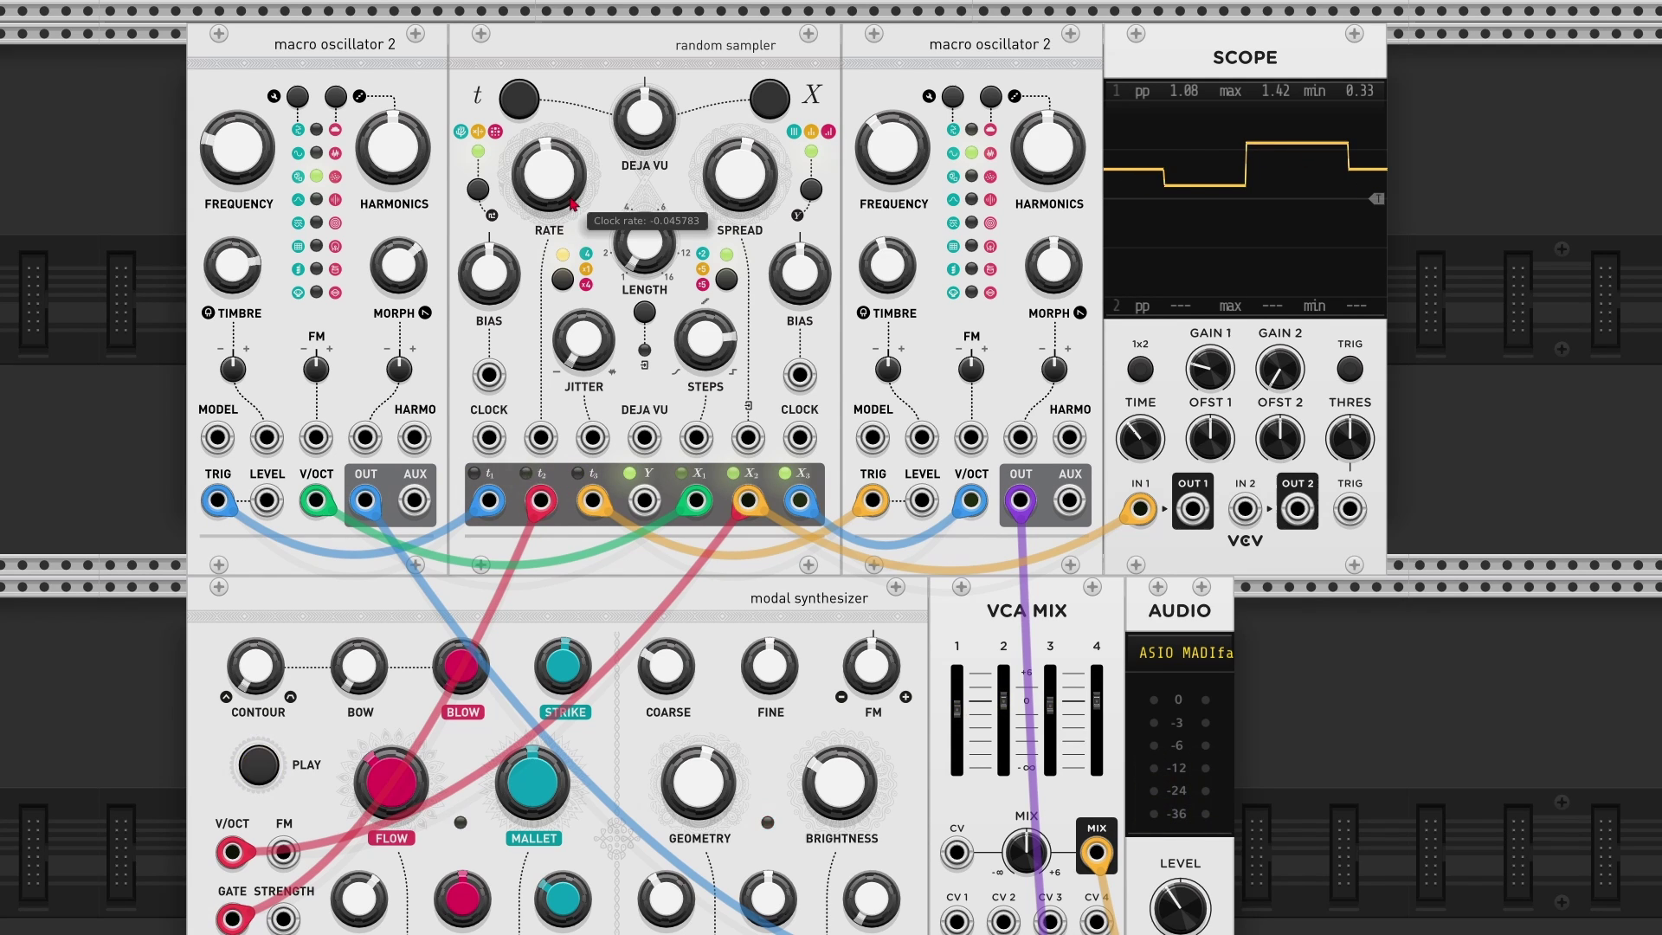
{"action": "mouse_move", "coordinate": [644, 121]}
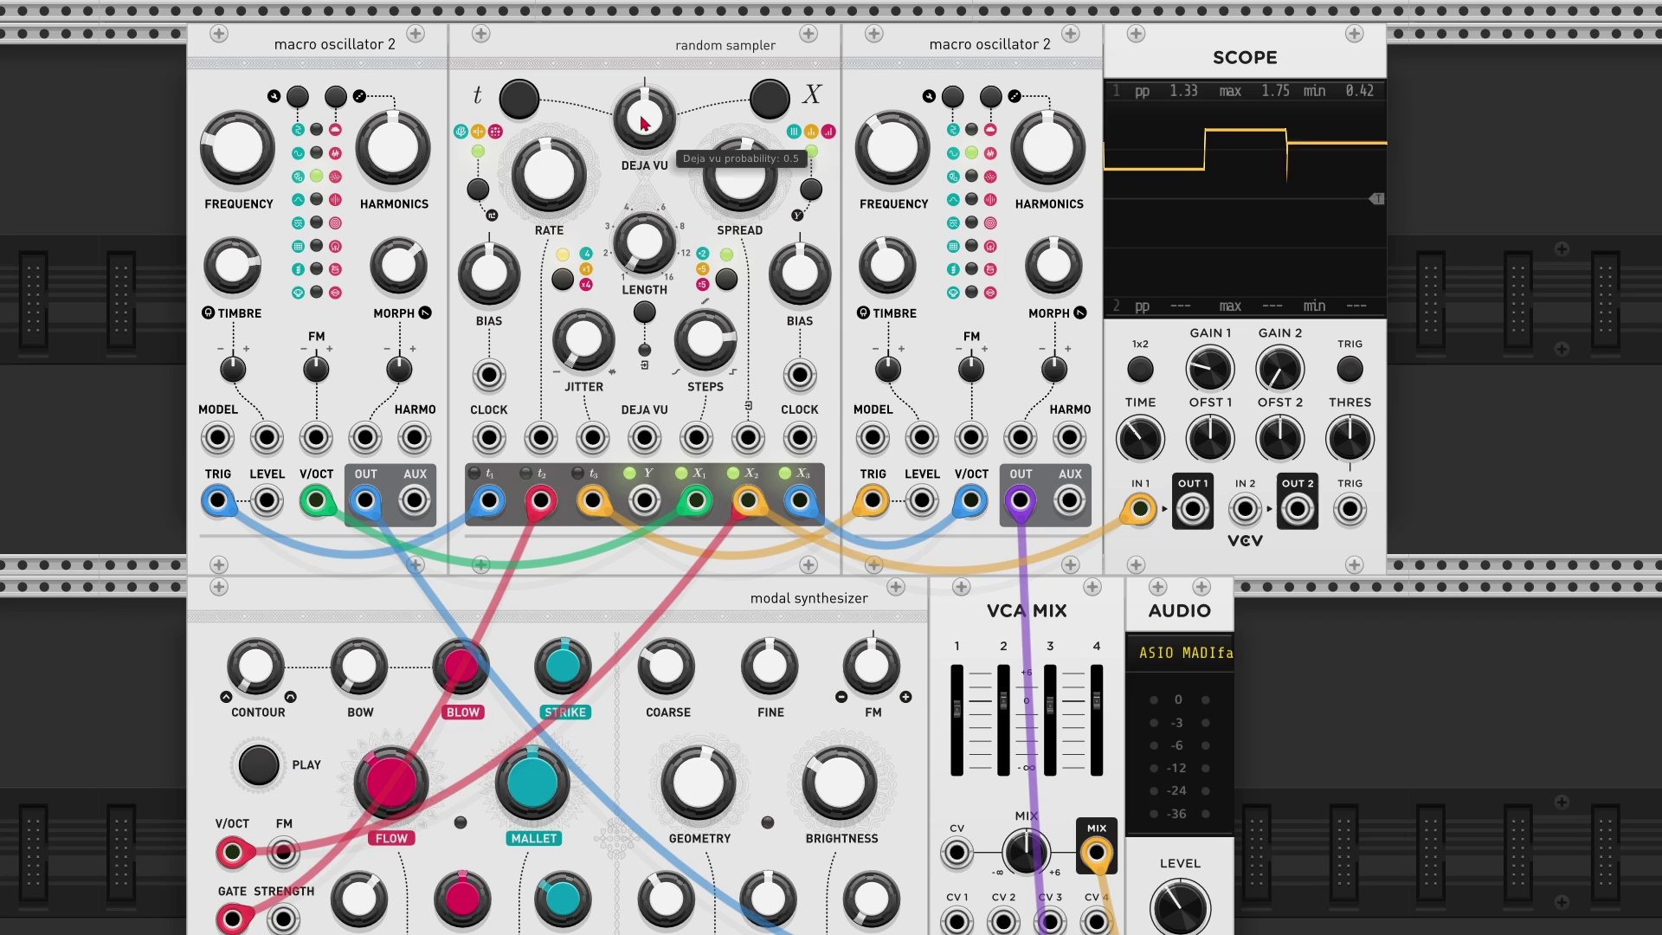
{"action": "left_click", "coordinate": [770, 102]}
Nudge the clock RATE up, toggle t deja vu off and on, and set a very short LENGTH
{"action": "mouse_move", "coordinate": [573, 199]}
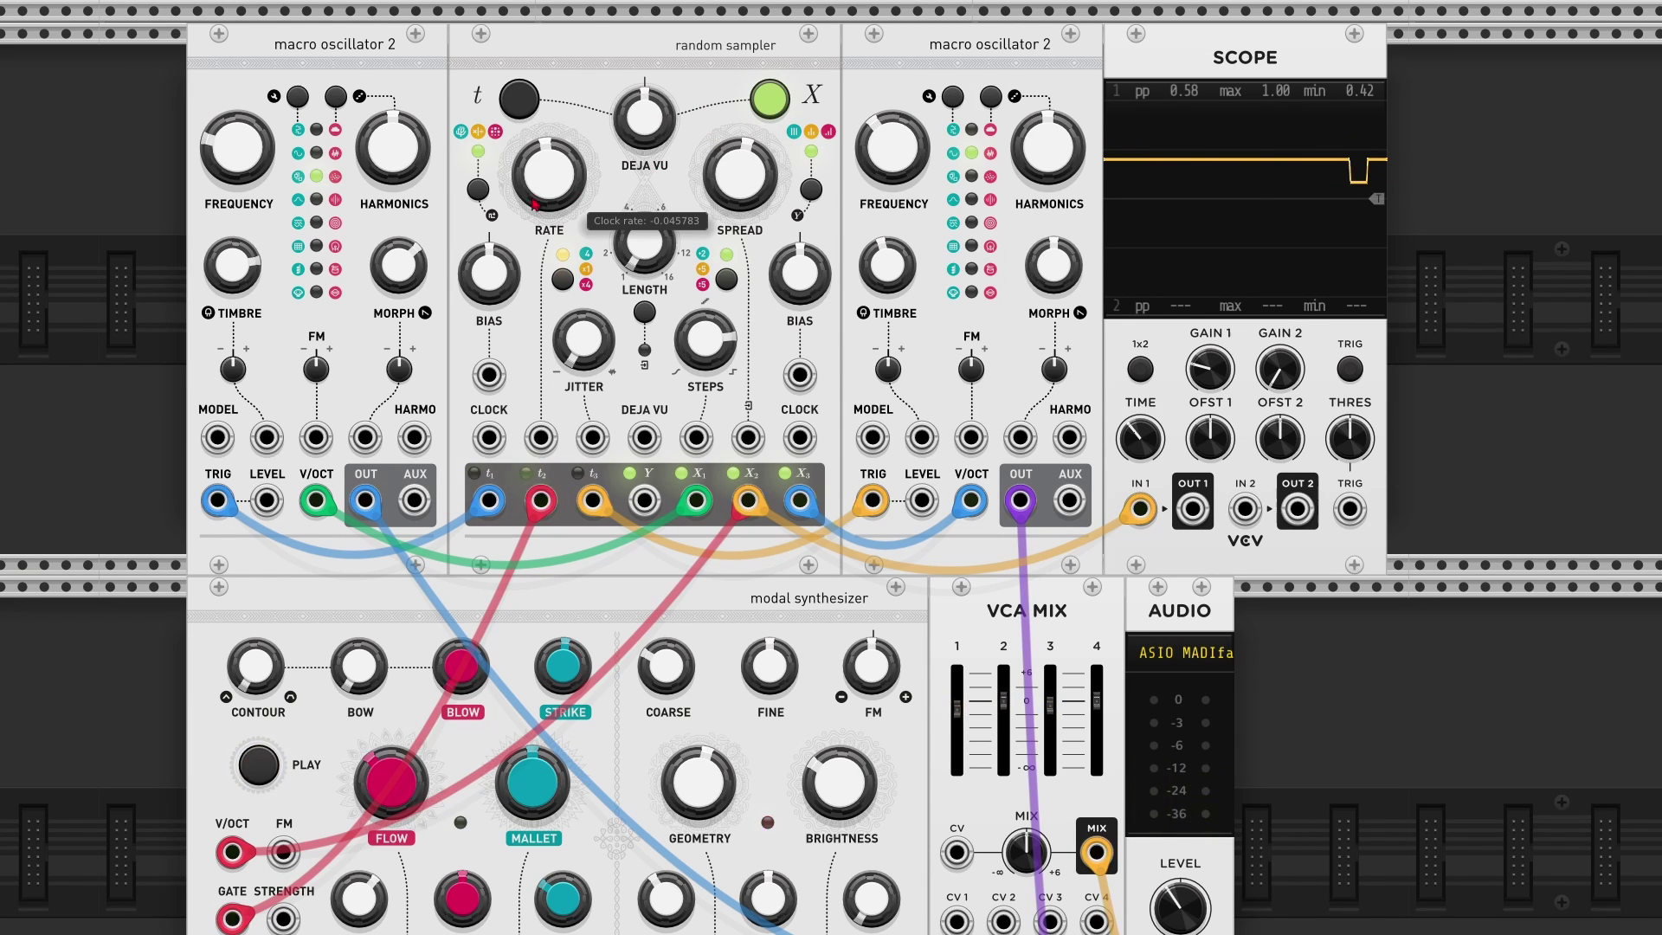
{"action": "left_click_drag", "start_coordinate": [549, 173], "coordinate": [549, 169]}
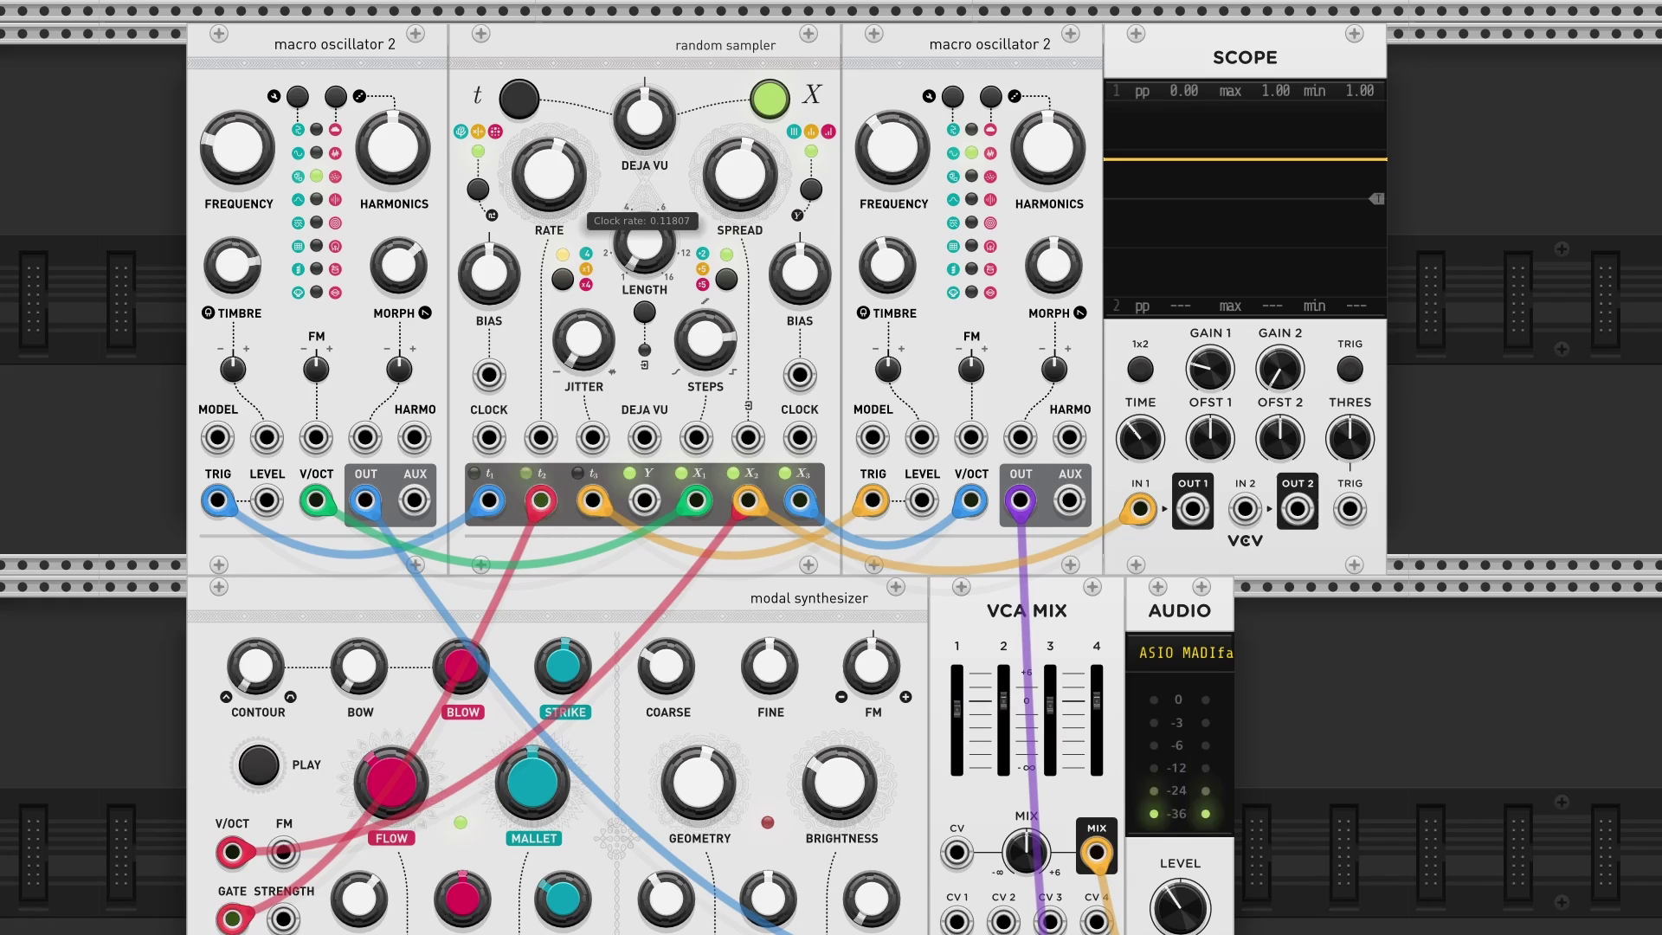
{"action": "left_click", "coordinate": [517, 100]}
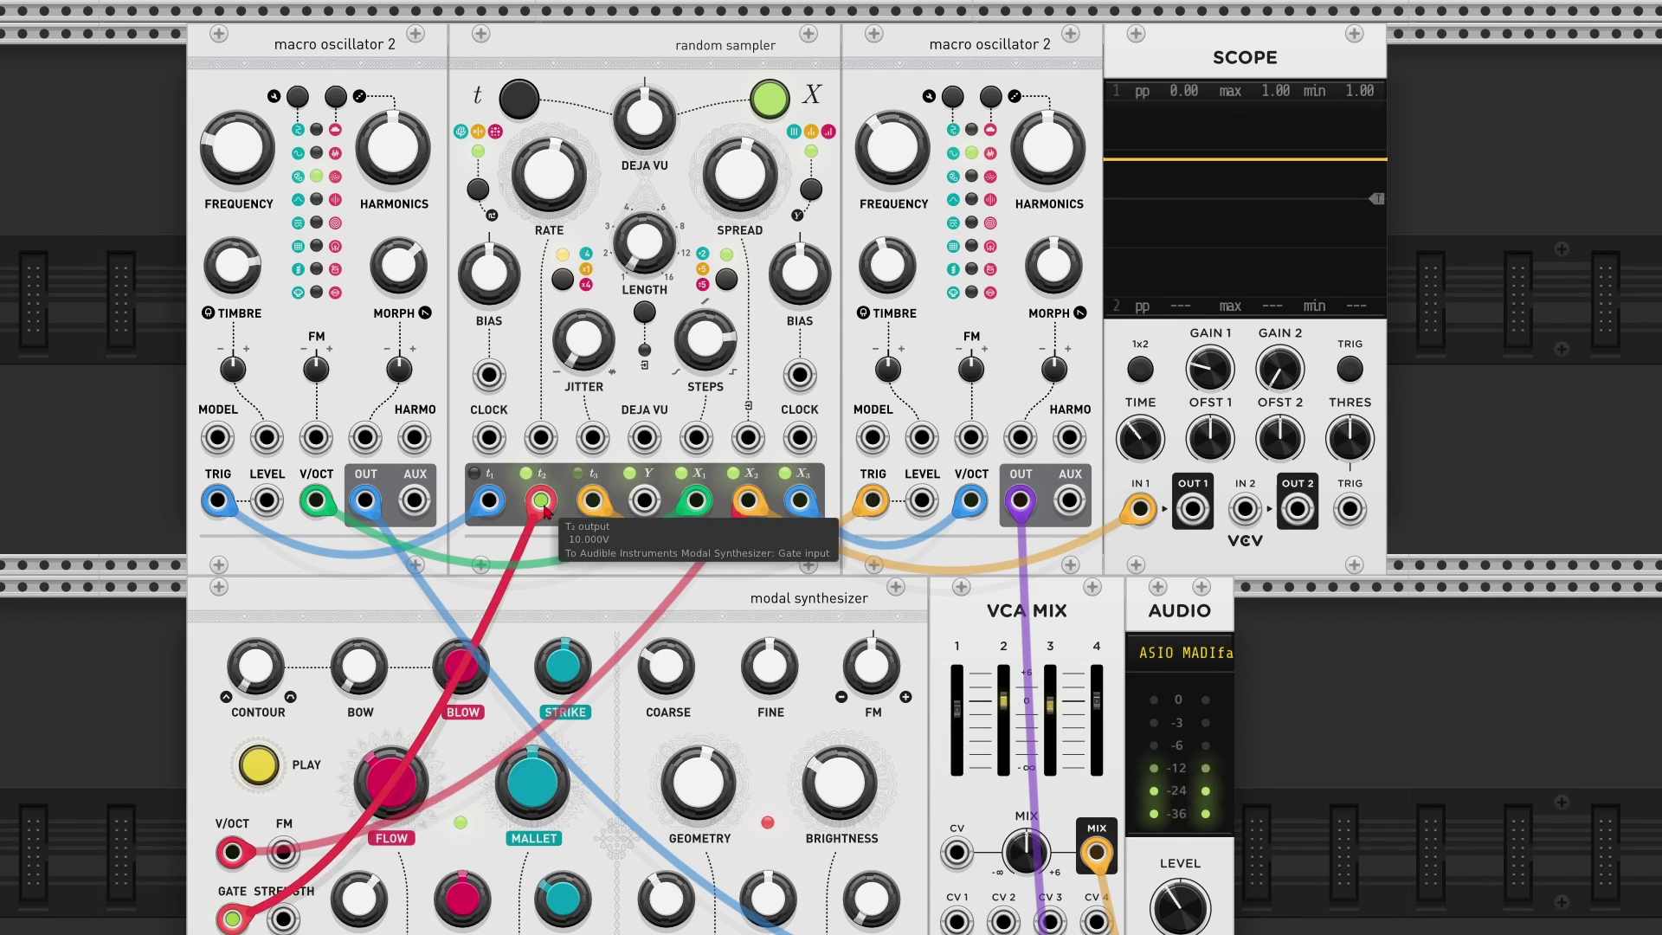
{"action": "left_click", "coordinate": [521, 102]}
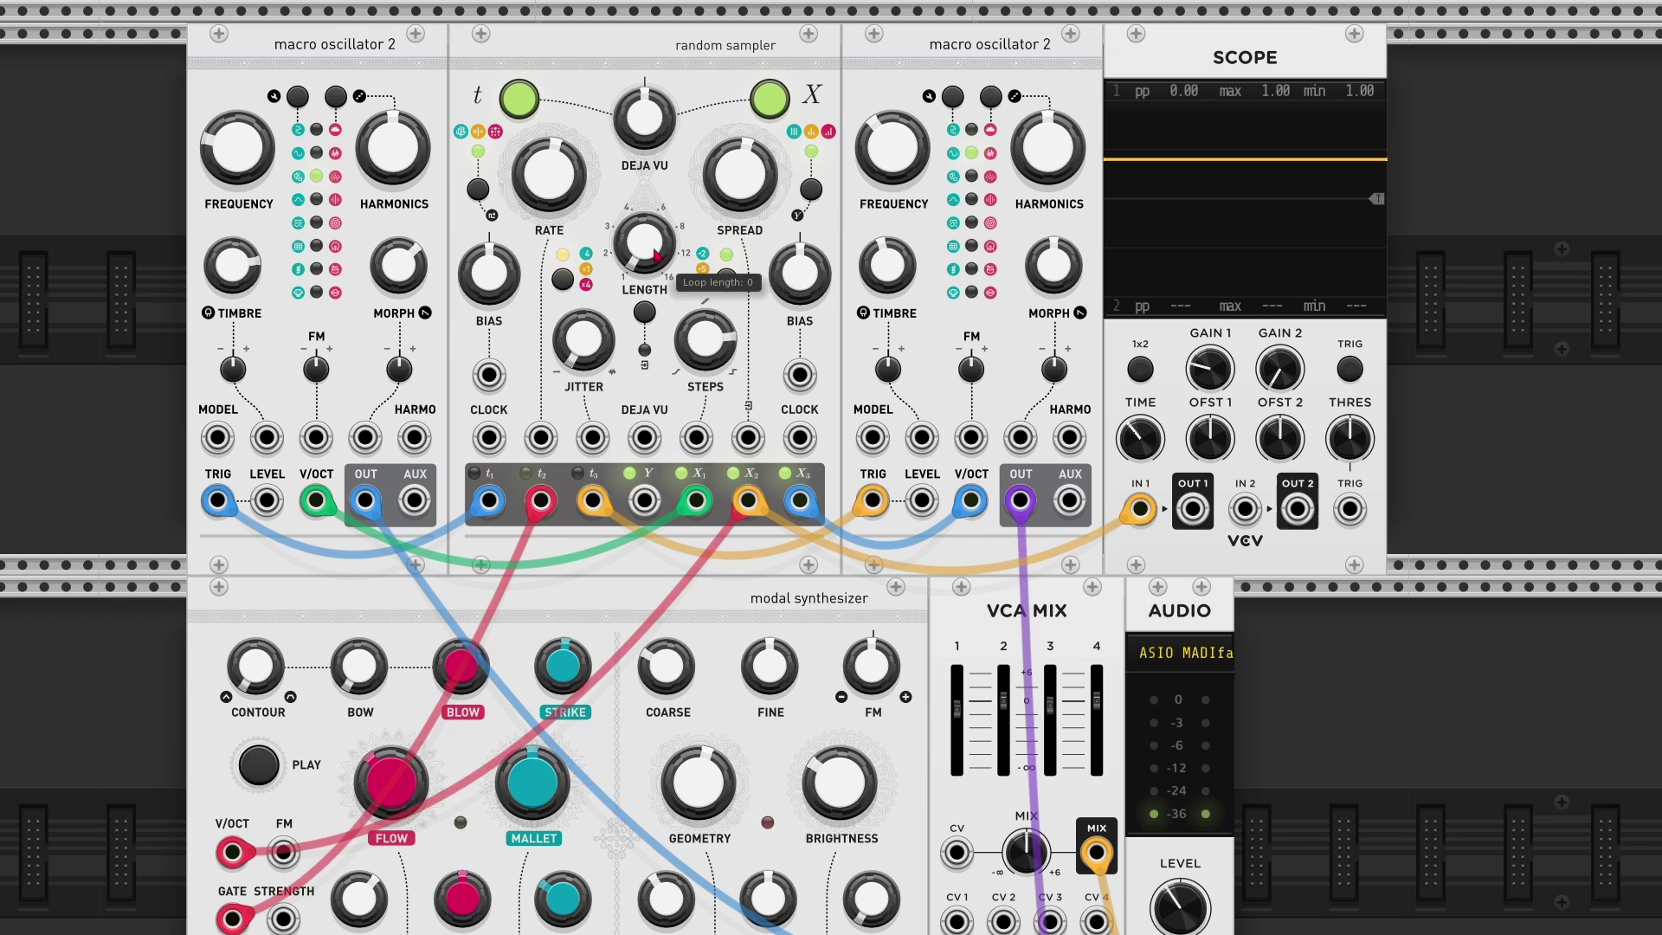
{"action": "left_click_drag", "start_coordinate": [655, 254], "coordinate": [643, 251]}
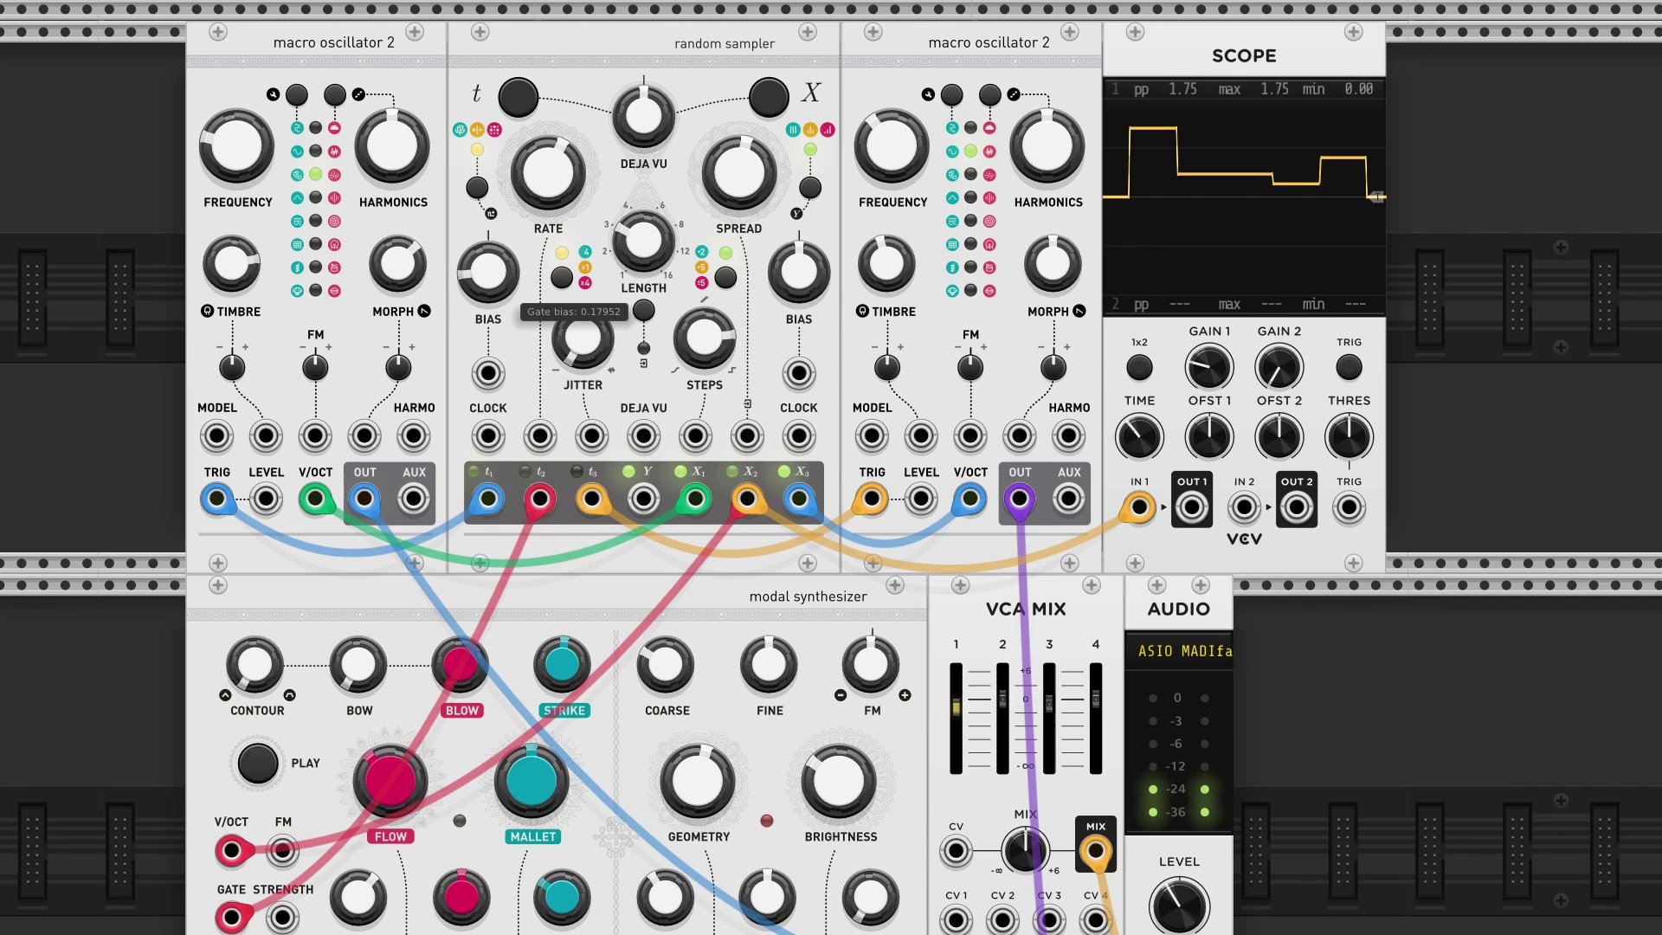
Lower the left gate BIAS knob to 0.12, then raise it through 0.18 to about 0.85
{"action": "left_click_drag", "start_coordinate": [475, 283], "coordinate": [475, 290]}
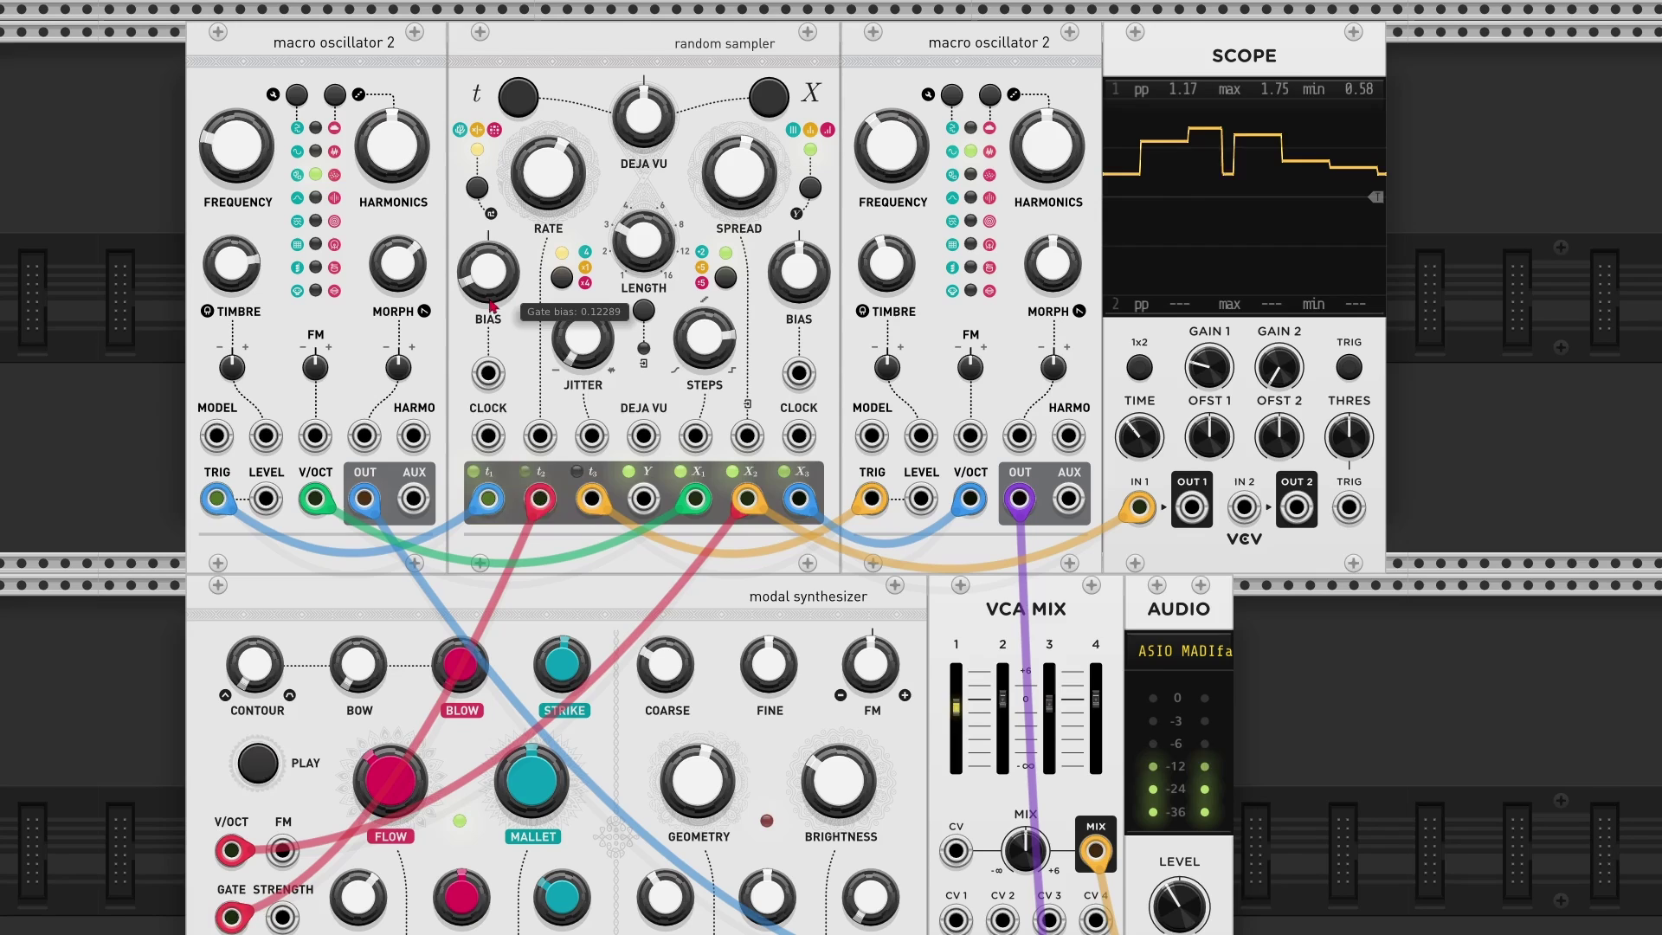
{"action": "left_click_drag", "start_coordinate": [493, 305], "coordinate": [494, 299]}
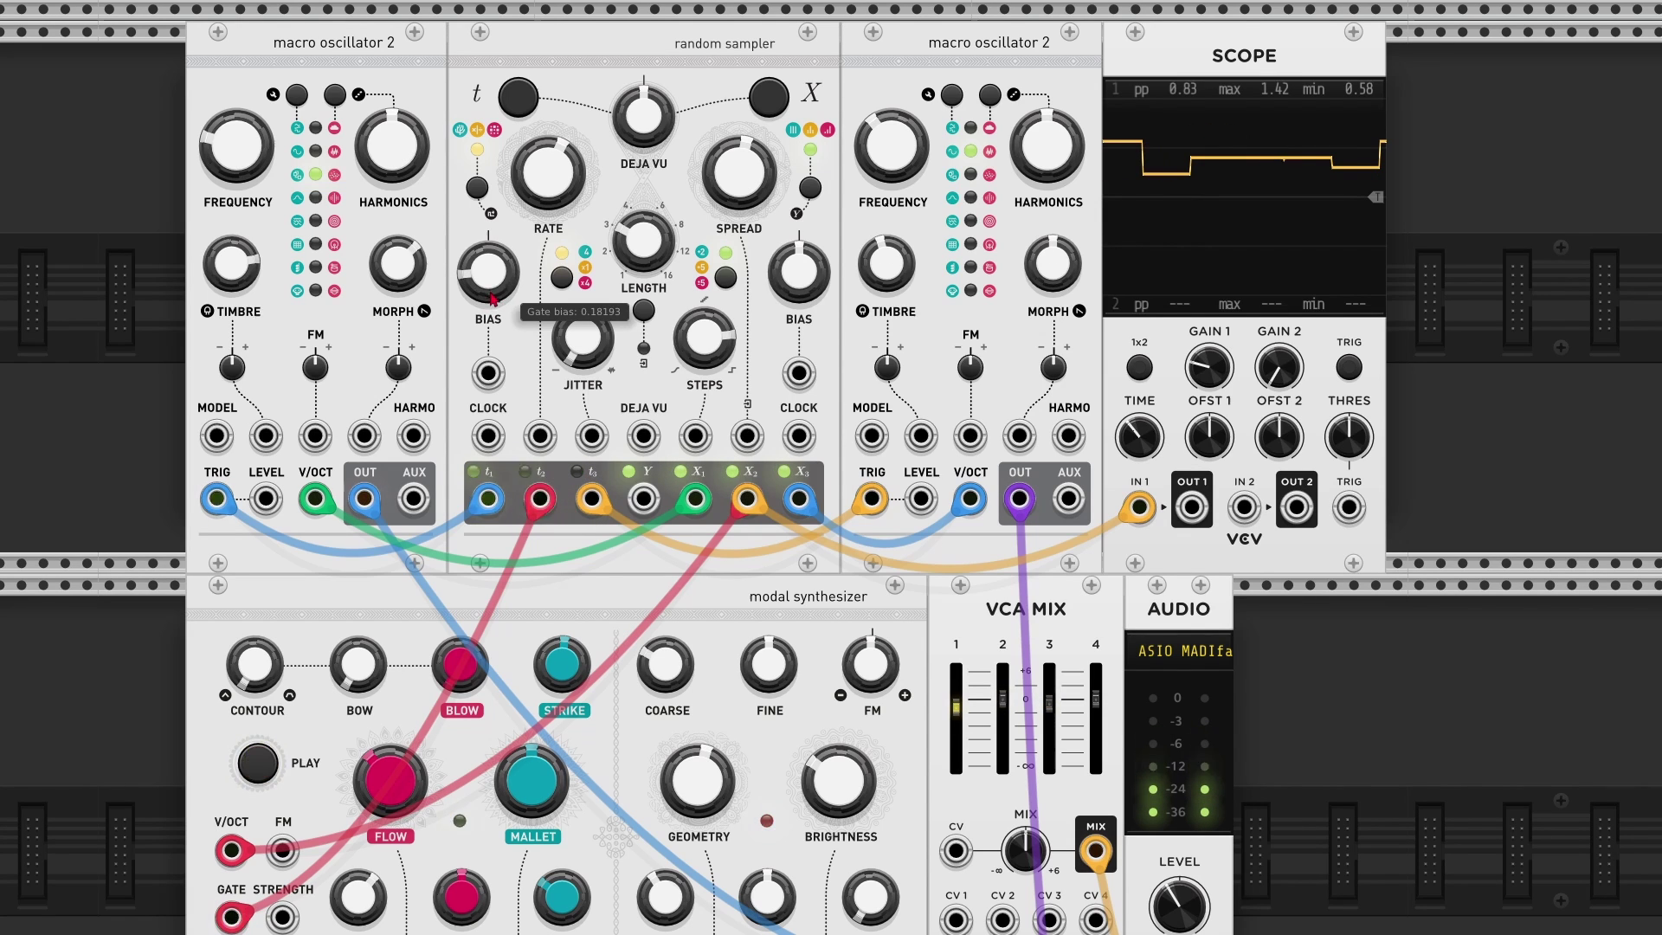
{"action": "mouse_move", "coordinate": [490, 299]}
{"action": "left_mouse_down"}
{"action": "mouse_move", "coordinate": [491, 232]}
{"action": "mouse_move", "coordinate": [500, 286]}
{"action": "left_mouse_up"}
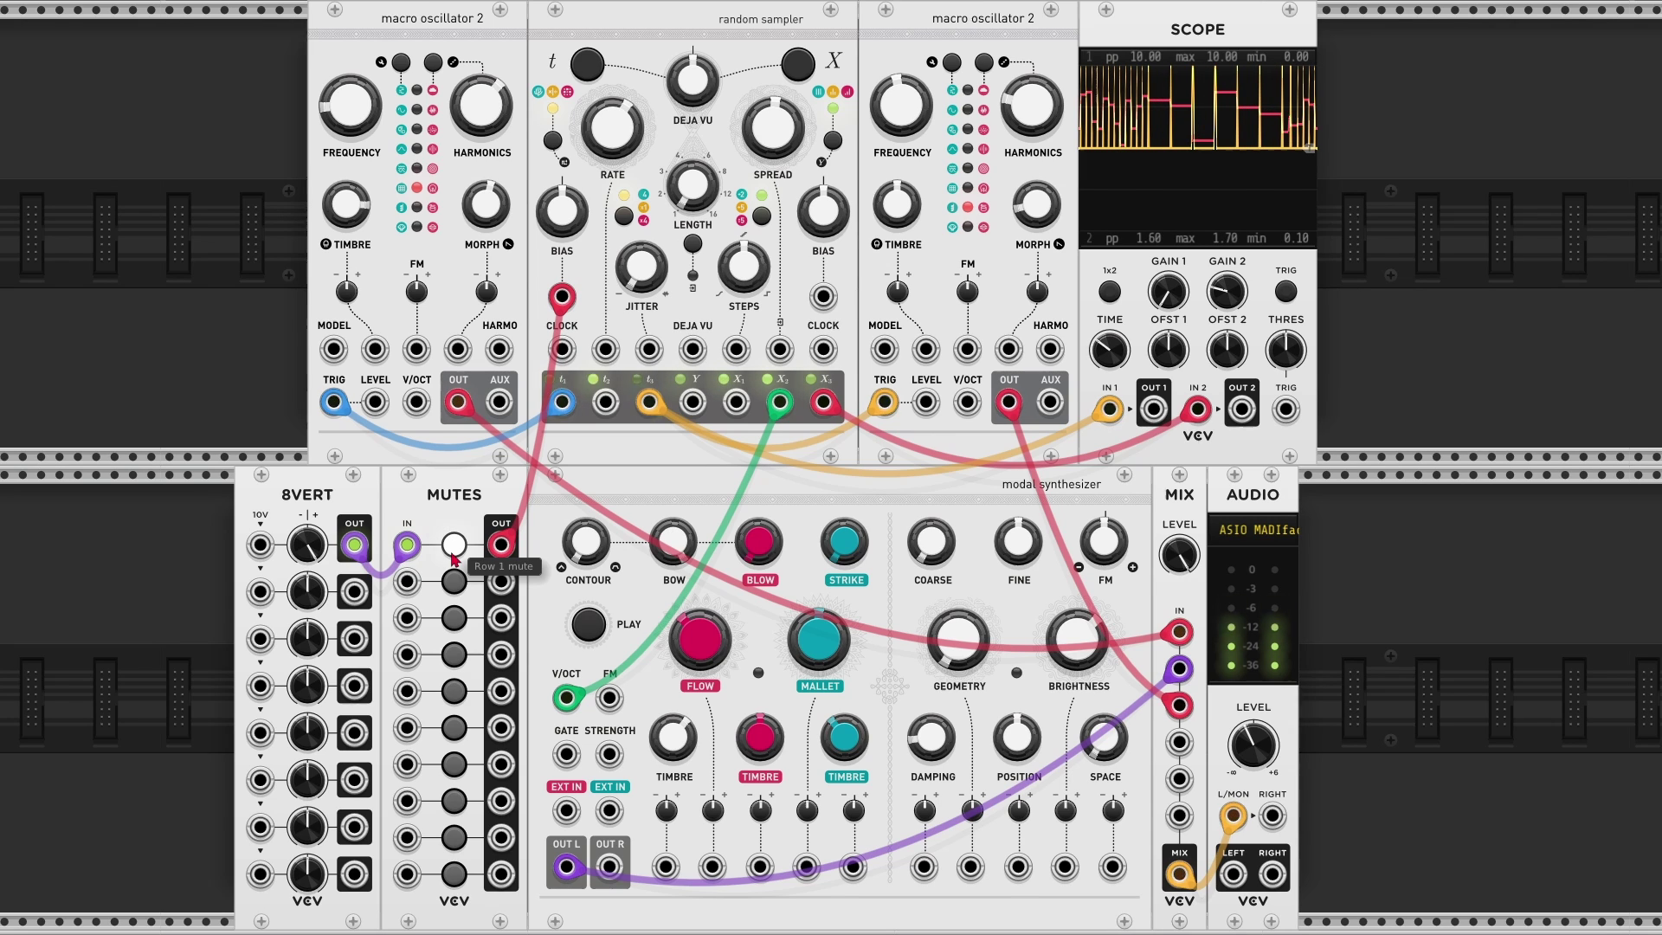
{"action": "left_click", "coordinate": [453, 554]}
{"action": "left_click", "coordinate": [453, 555]}
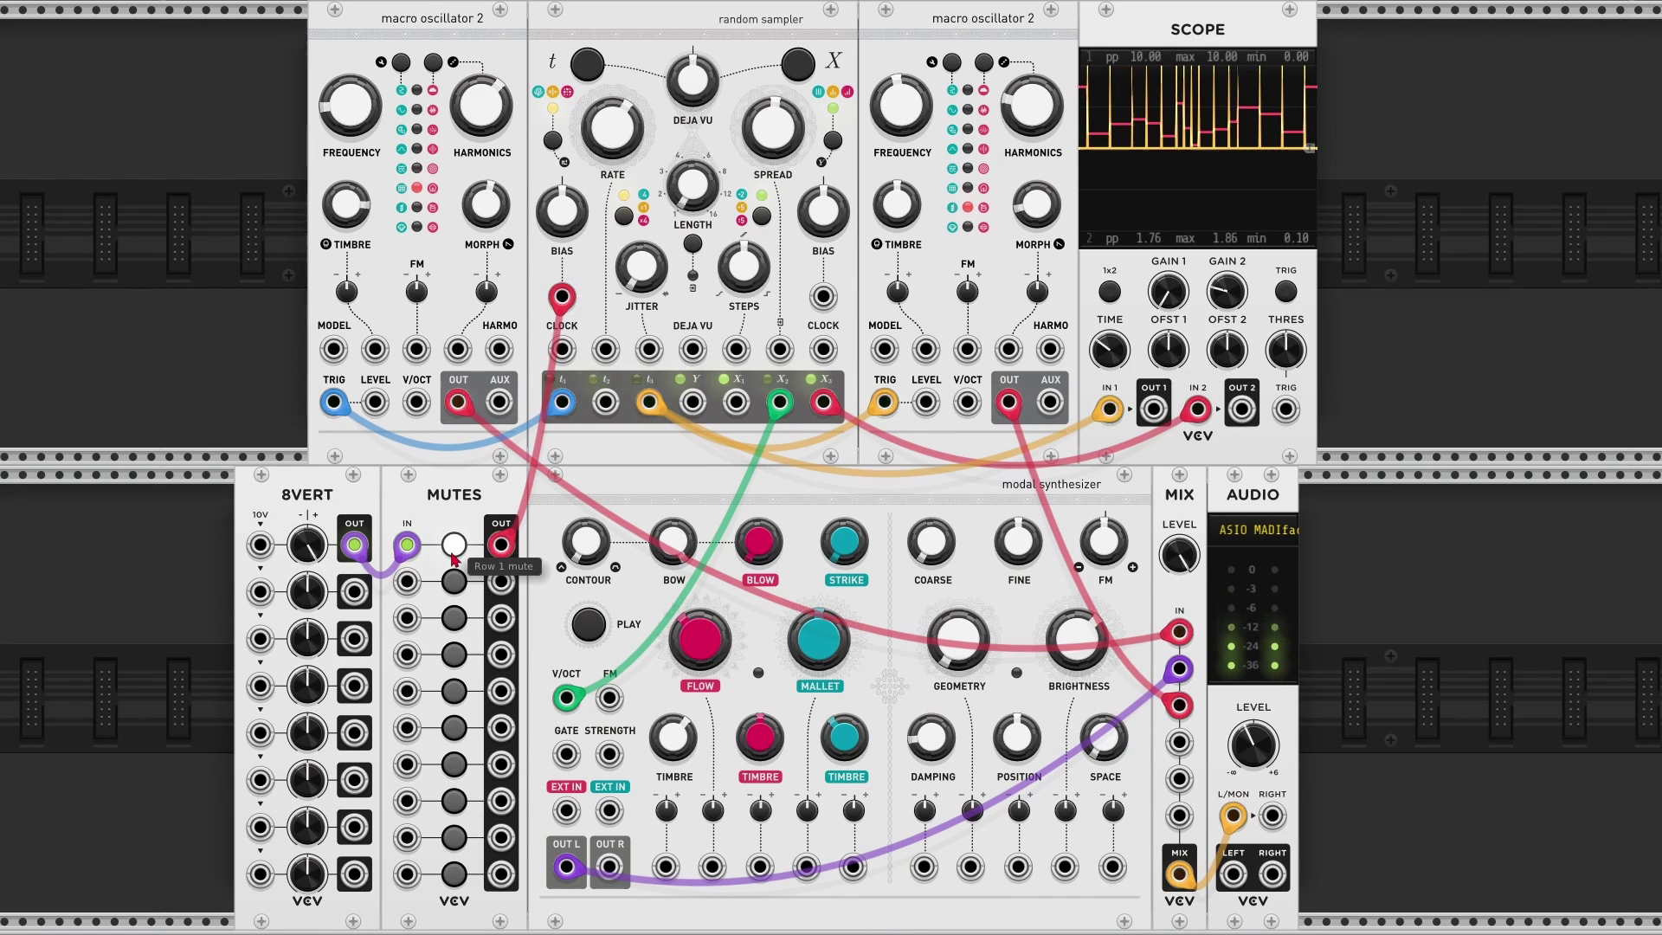
{"action": "left_click", "coordinate": [454, 555]}
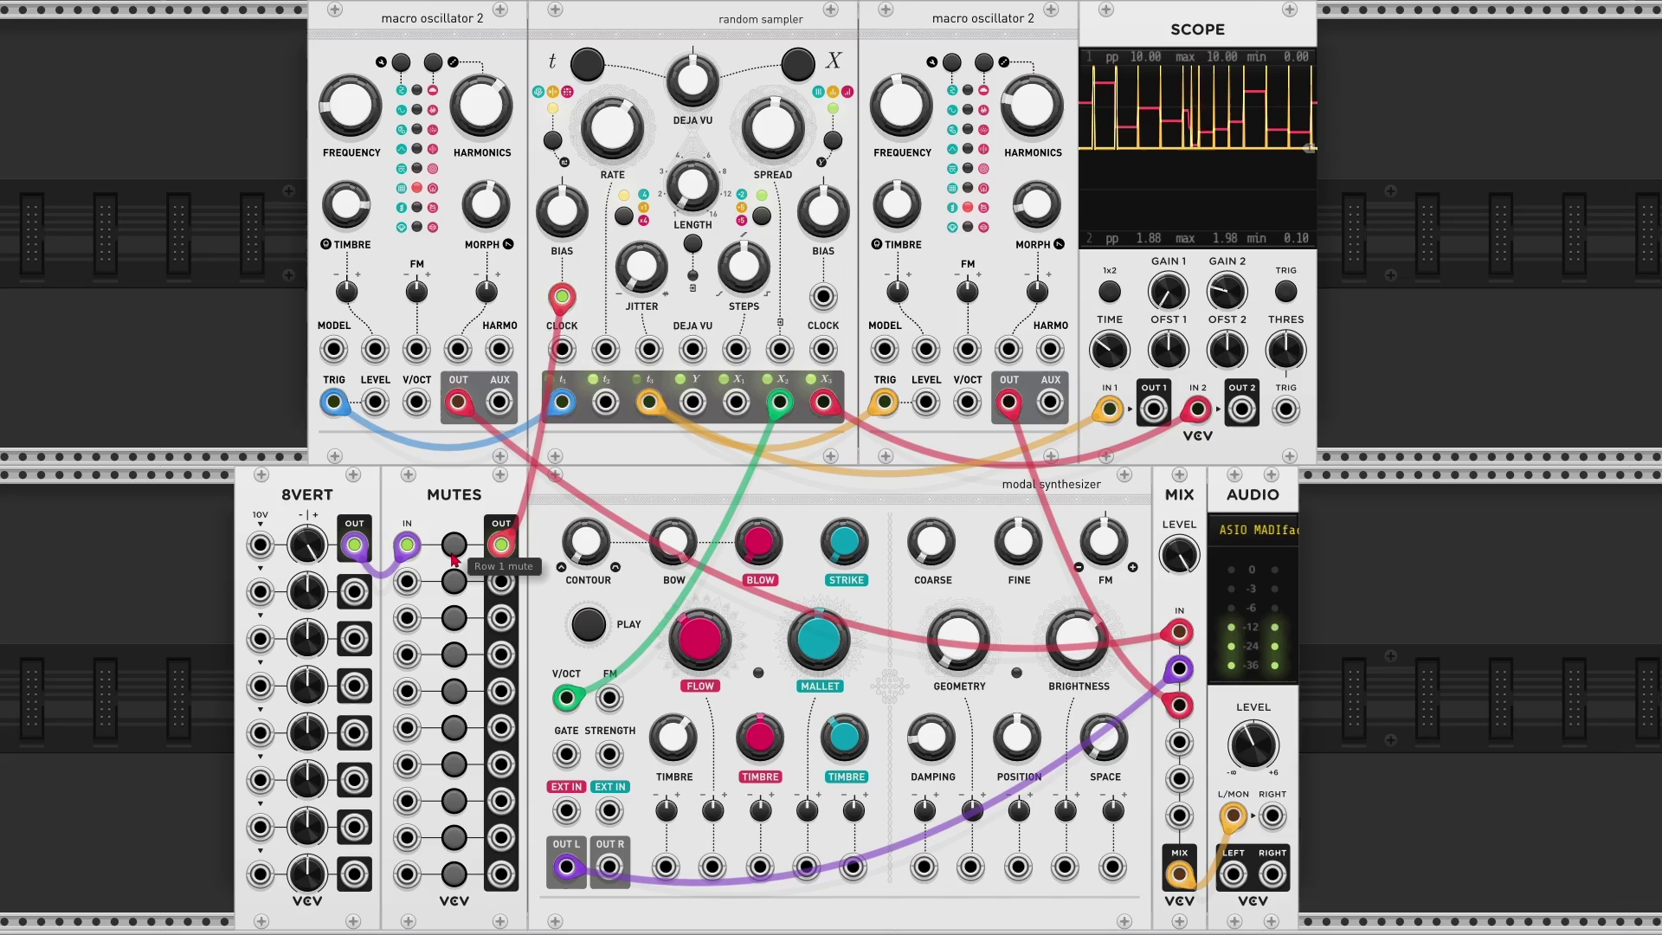
{"action": "left_click", "coordinate": [454, 555]}
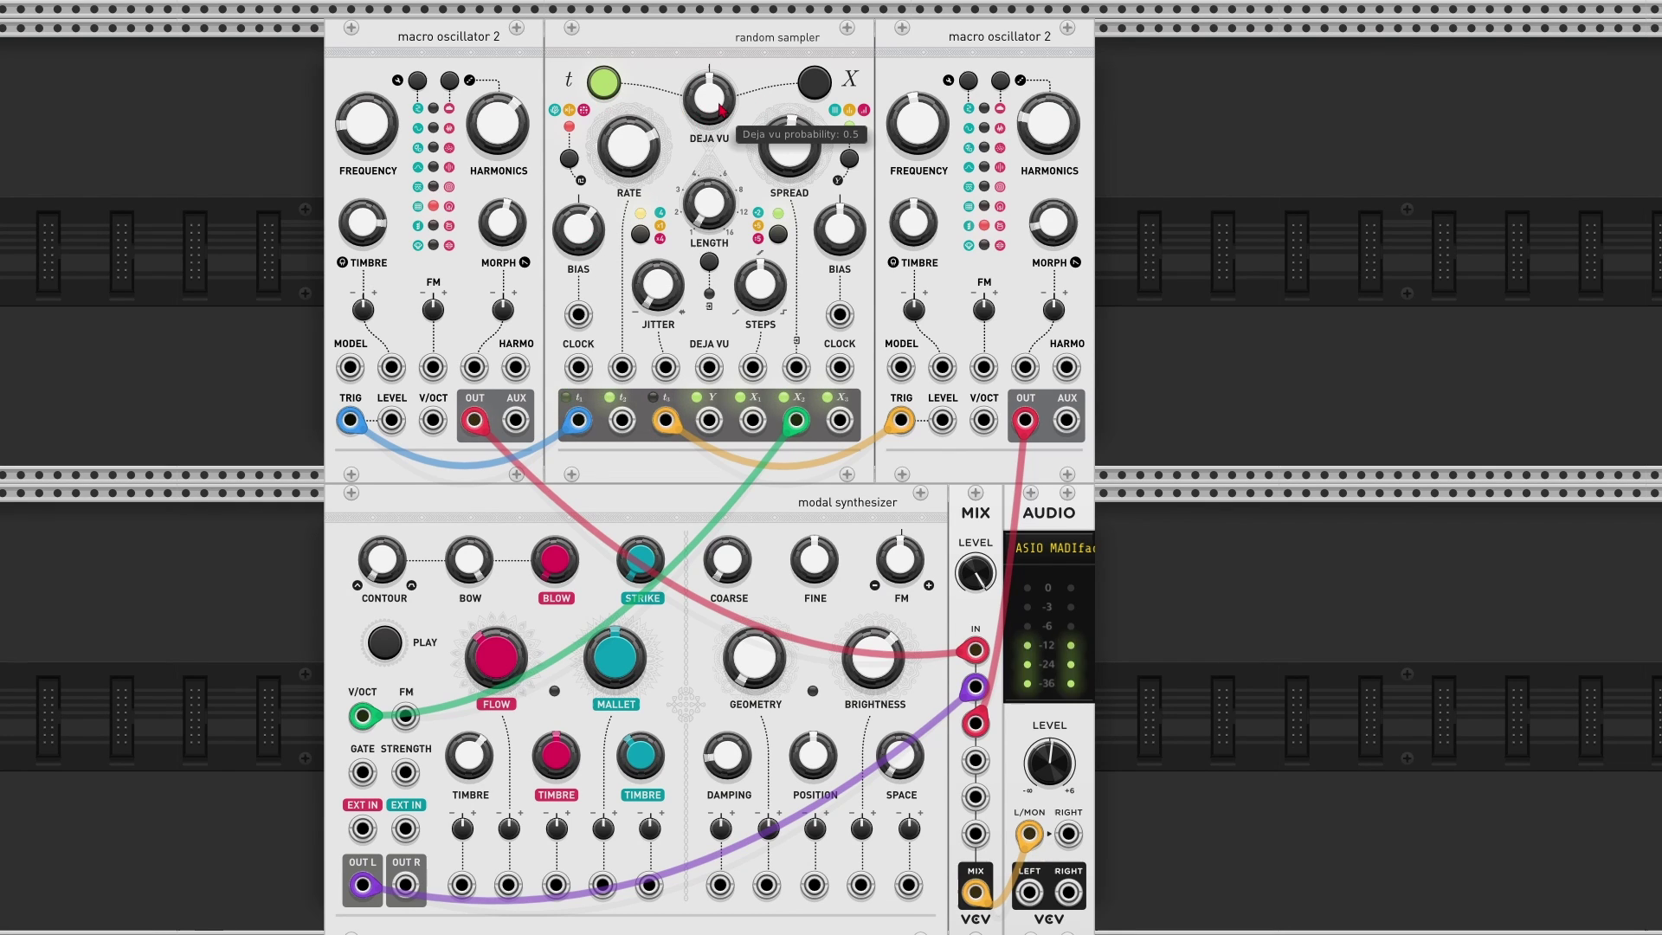
Try Deja Vu at 0.6 and 0.78 with loop length 0.34, then settle it at about 0.24
{"action": "left_click_drag", "start_coordinate": [719, 107], "coordinate": [720, 97]}
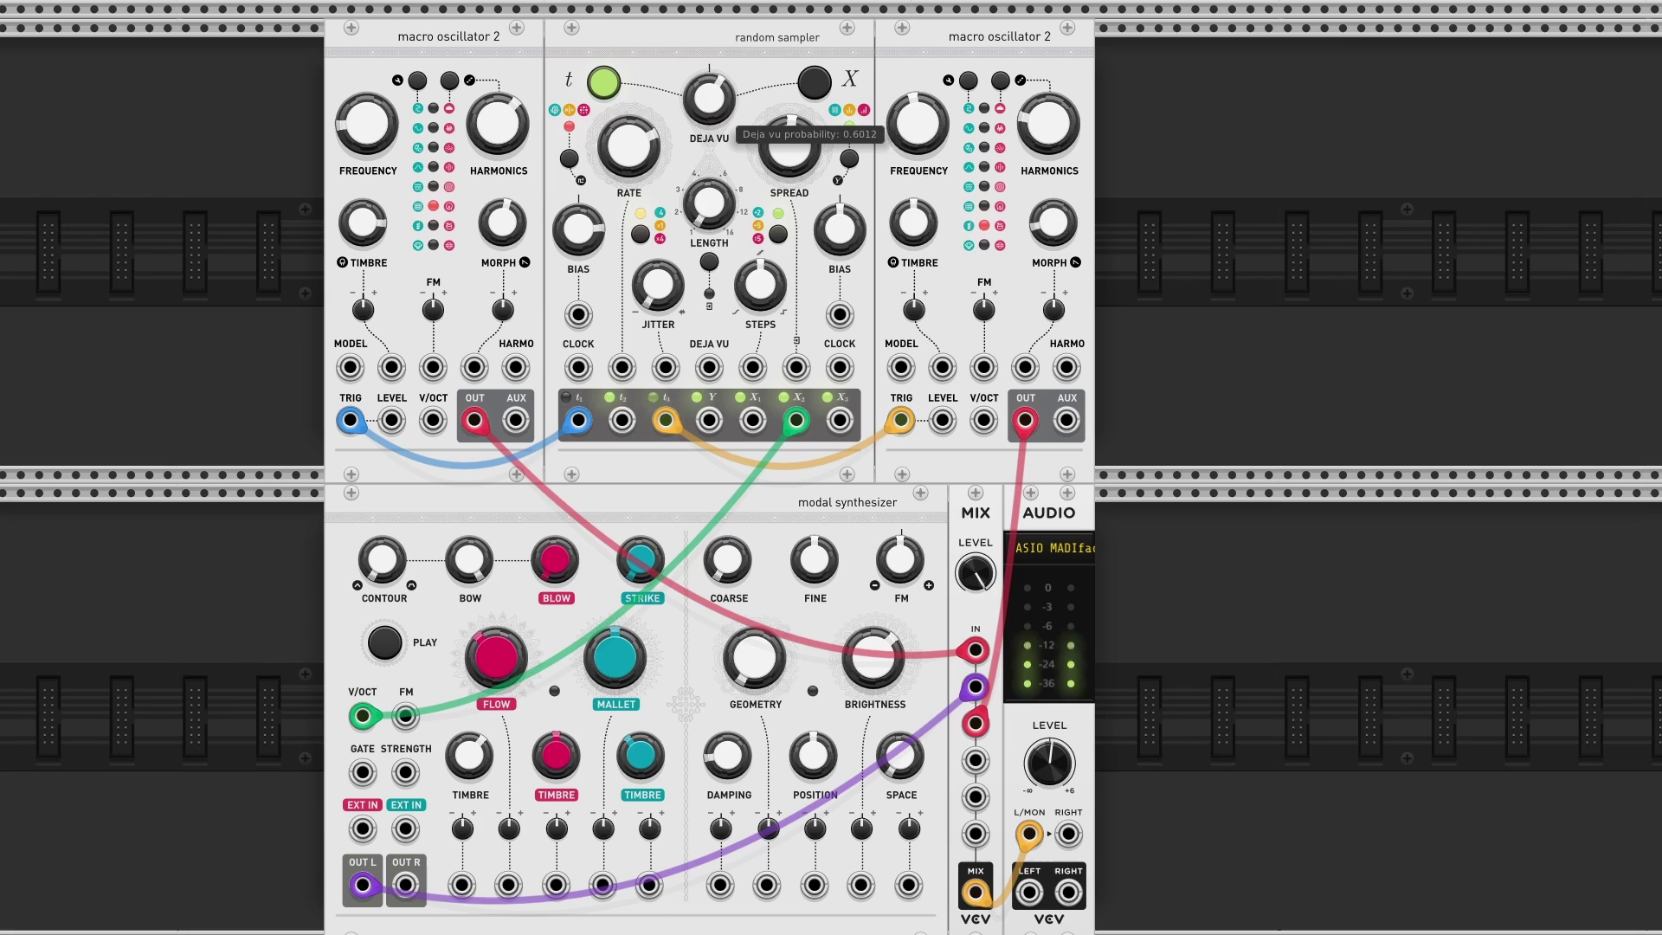
{"action": "left_click_drag", "start_coordinate": [719, 212], "coordinate": [718, 206]}
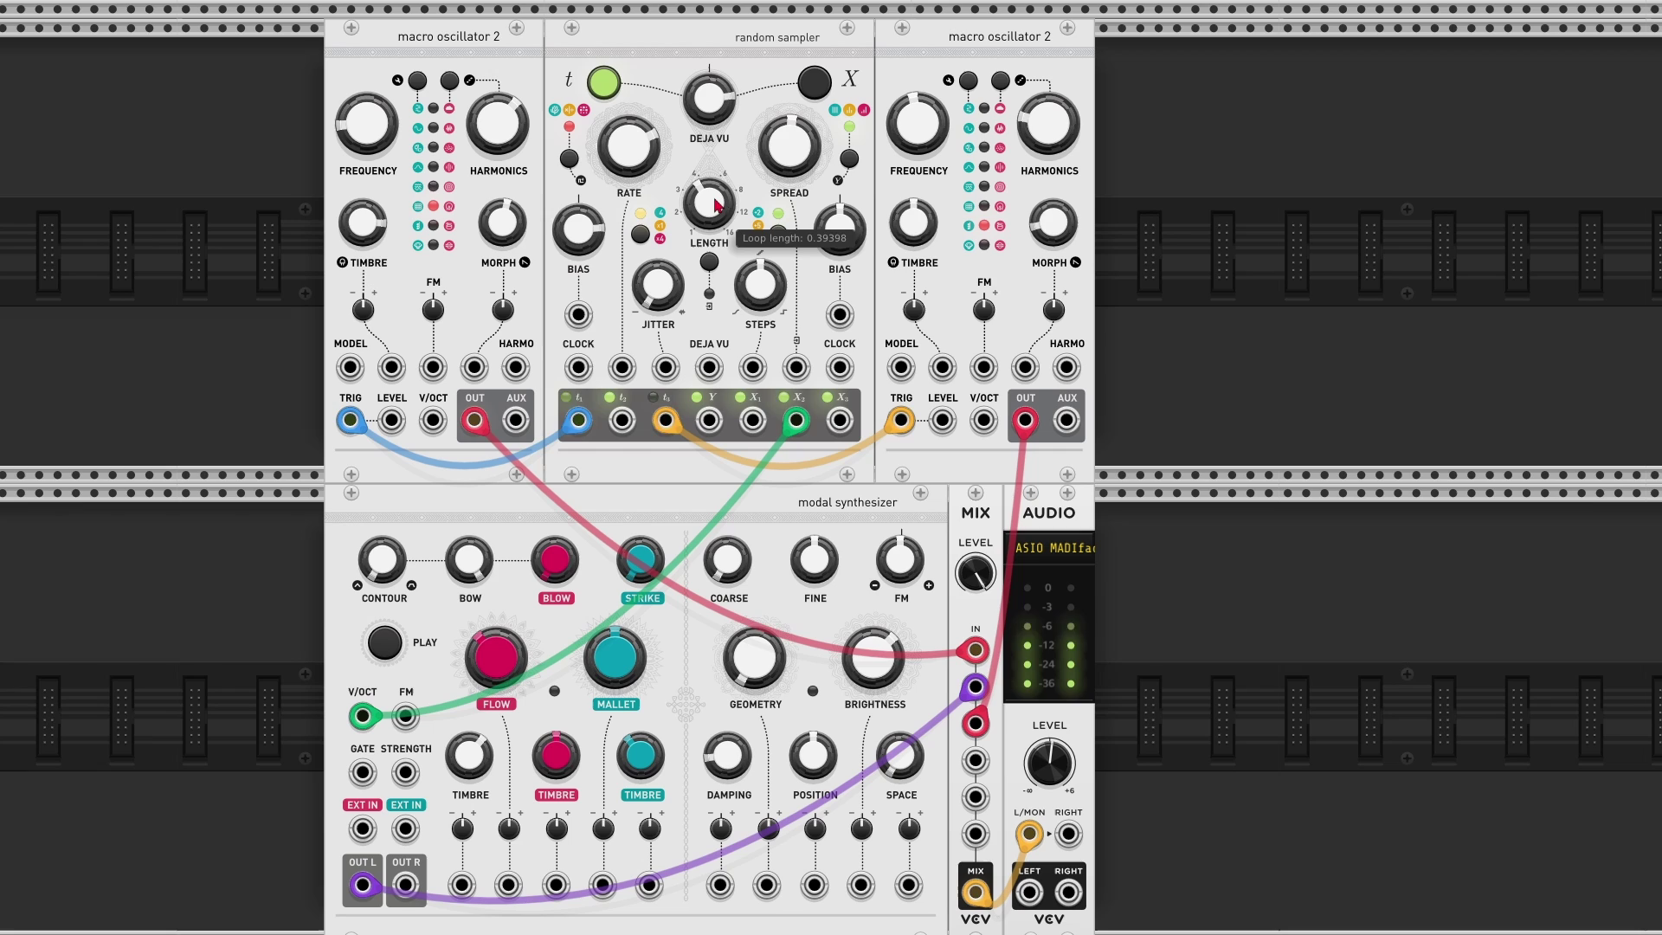
{"action": "left_click_drag", "start_coordinate": [720, 109], "coordinate": [720, 97]}
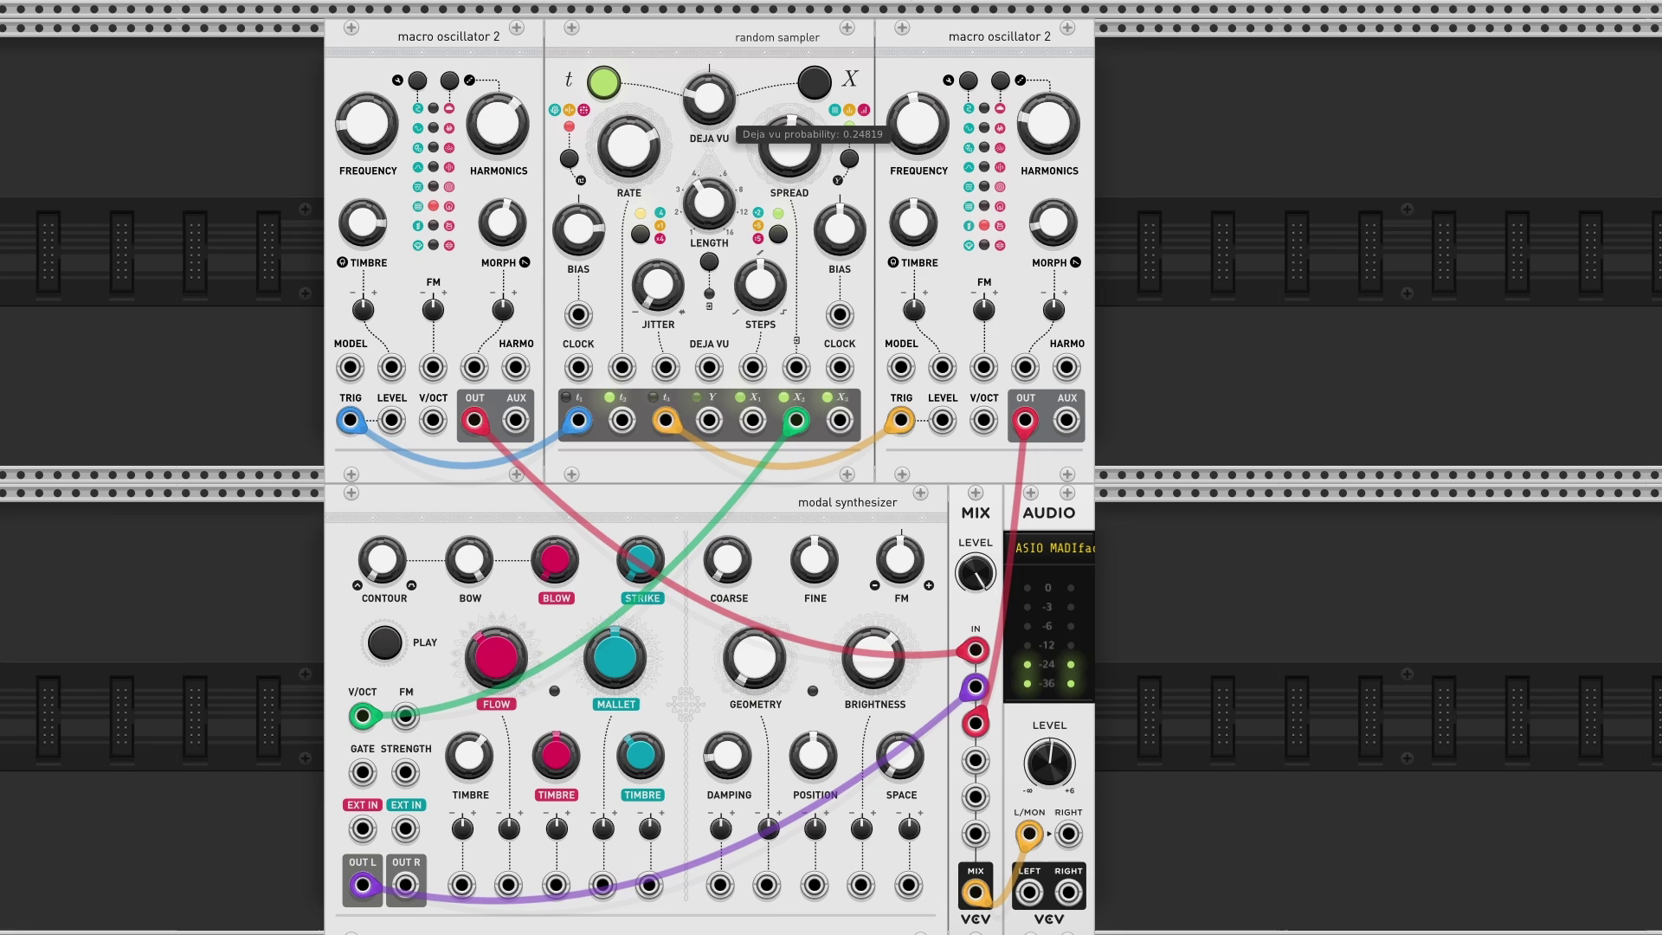
{"action": "left_click_drag", "start_coordinate": [719, 108], "coordinate": [719, 154]}
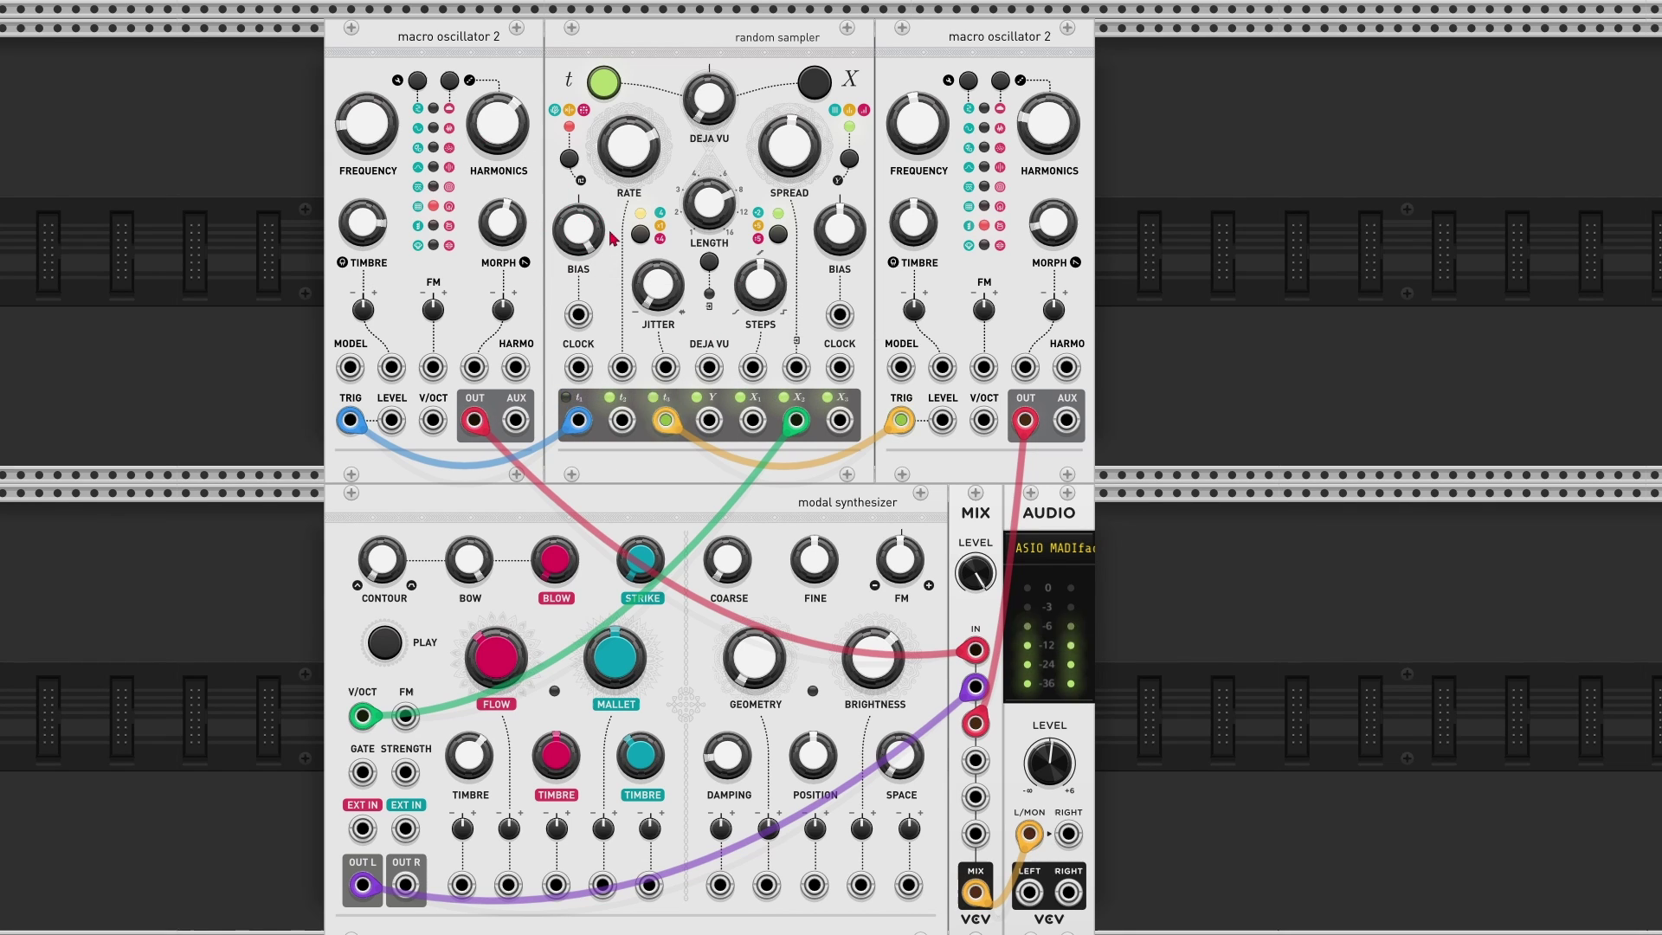
{"action": "left_click_drag", "start_coordinate": [725, 119], "coordinate": [726, 99]}
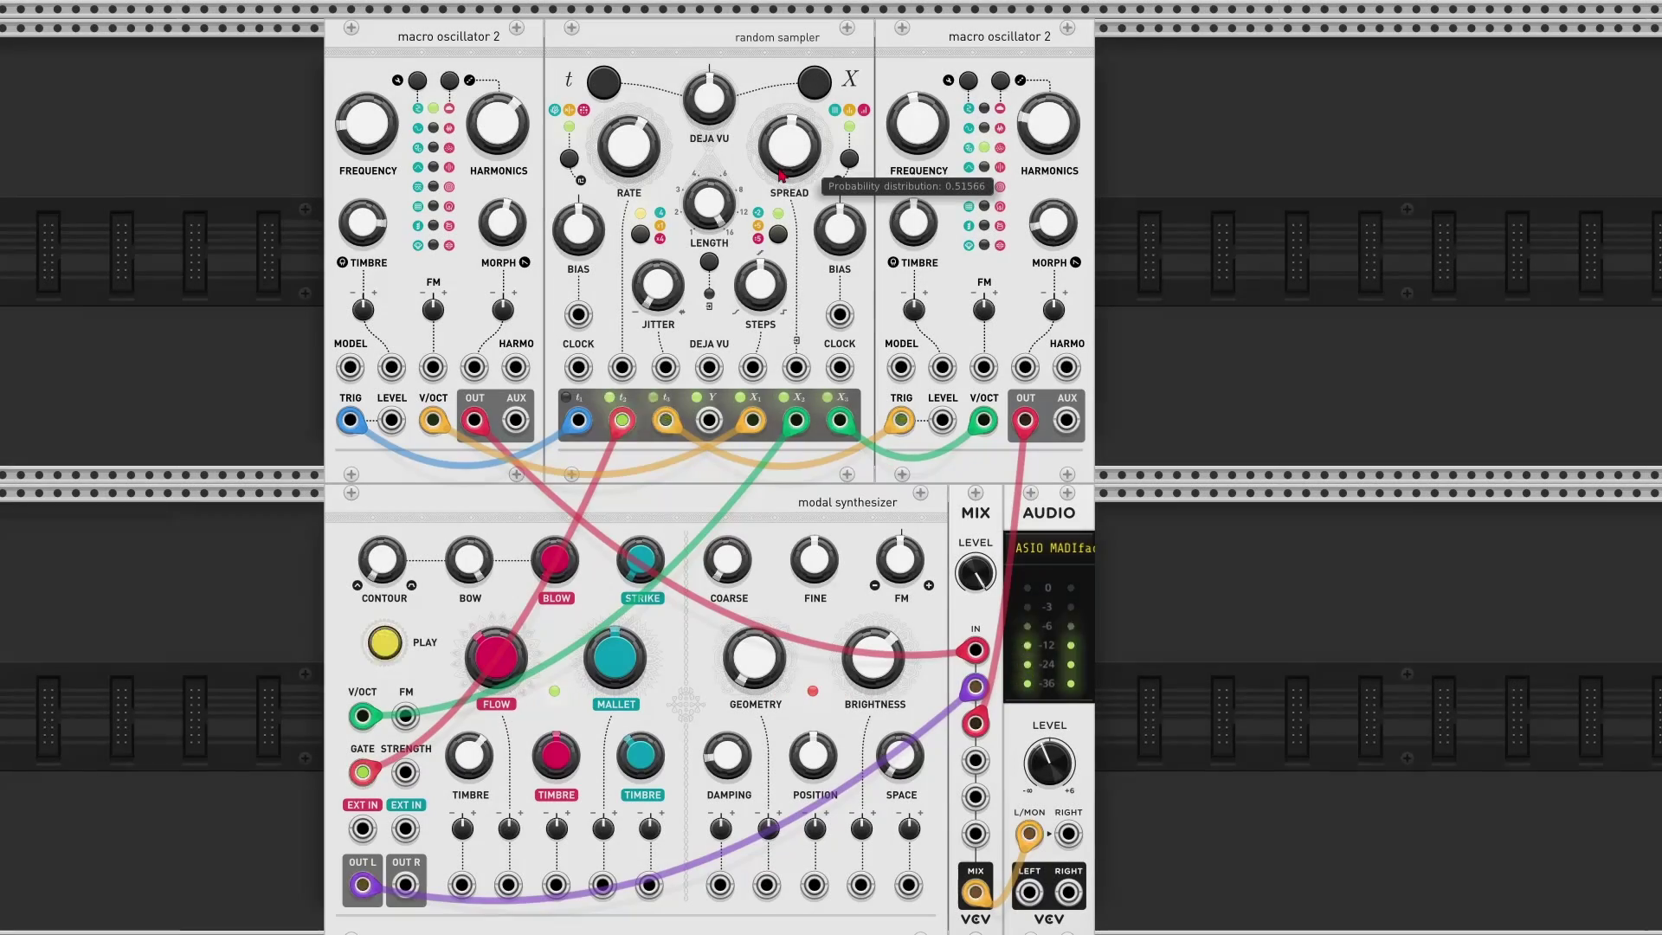
Turn the Steps smoothness knob up to 1, then adjust it again
{"action": "mouse_move", "coordinate": [759, 298]}
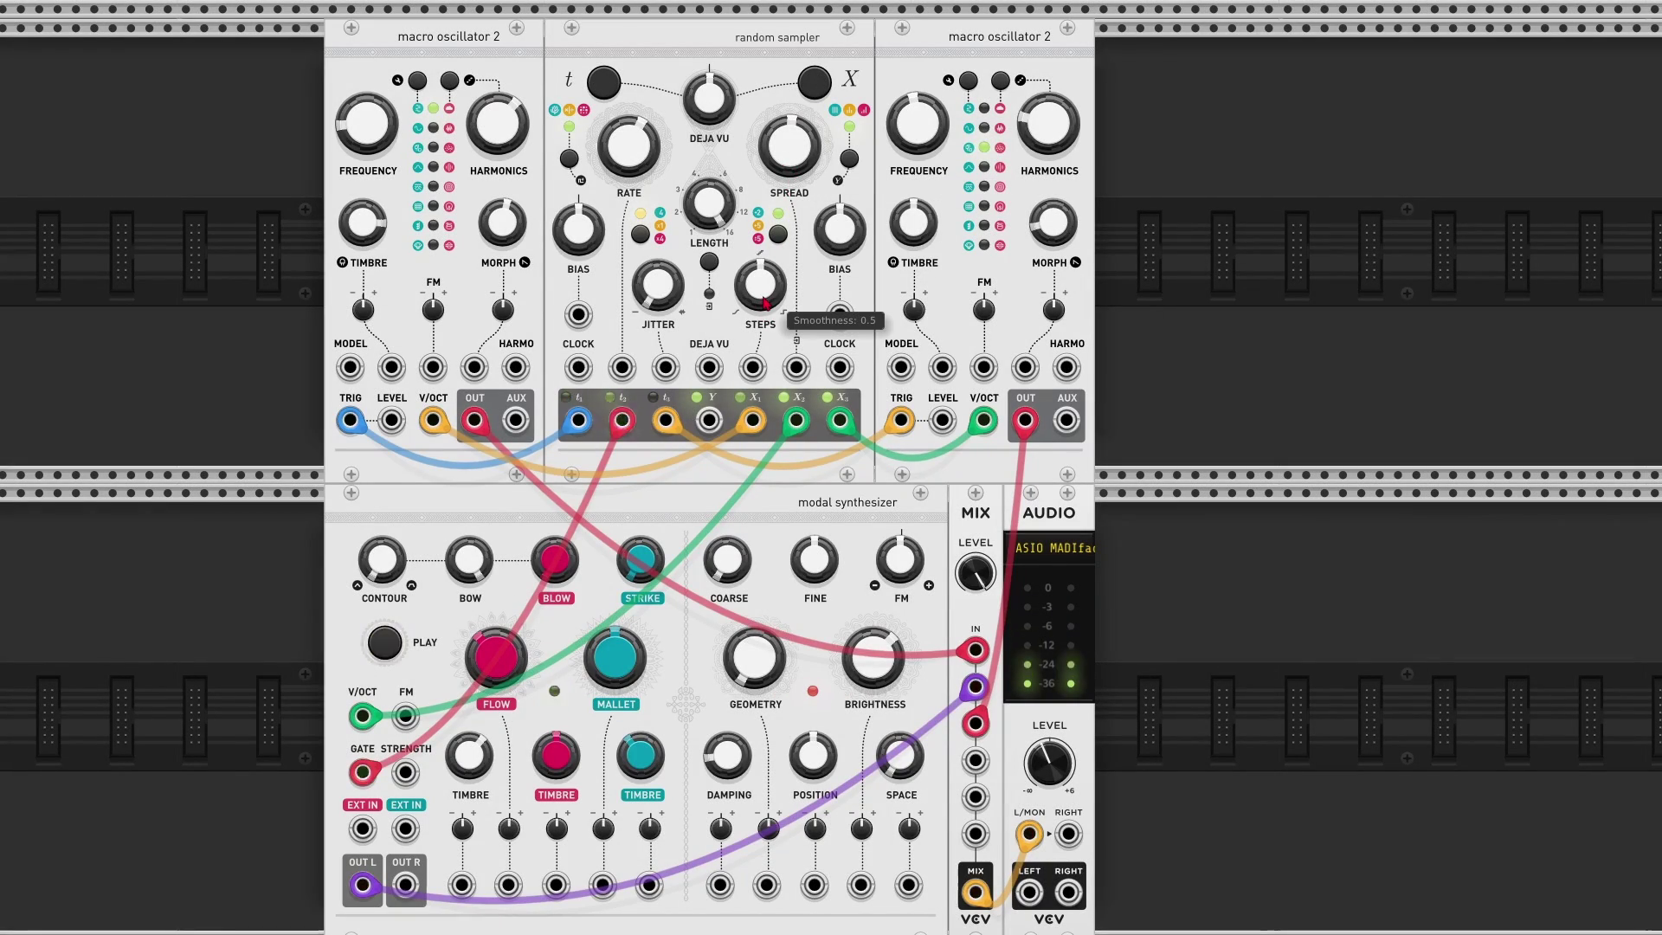
{"action": "left_click_drag", "start_coordinate": [765, 299], "coordinate": [768, 296]}
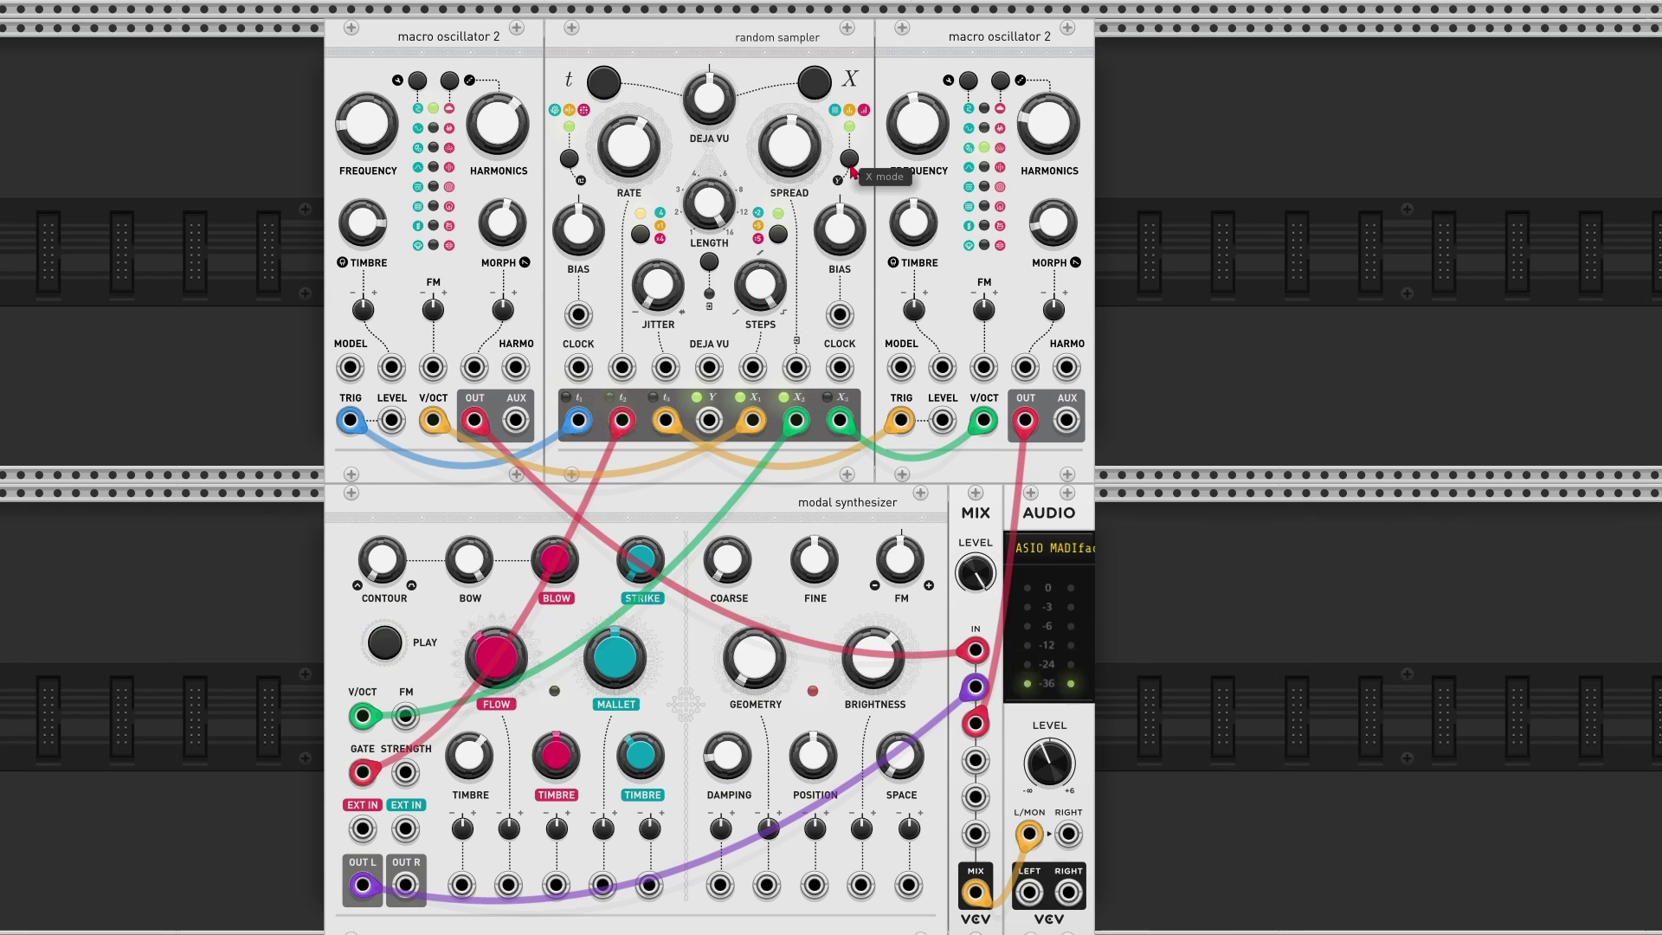
{"action": "mouse_move", "coordinate": [749, 412]}
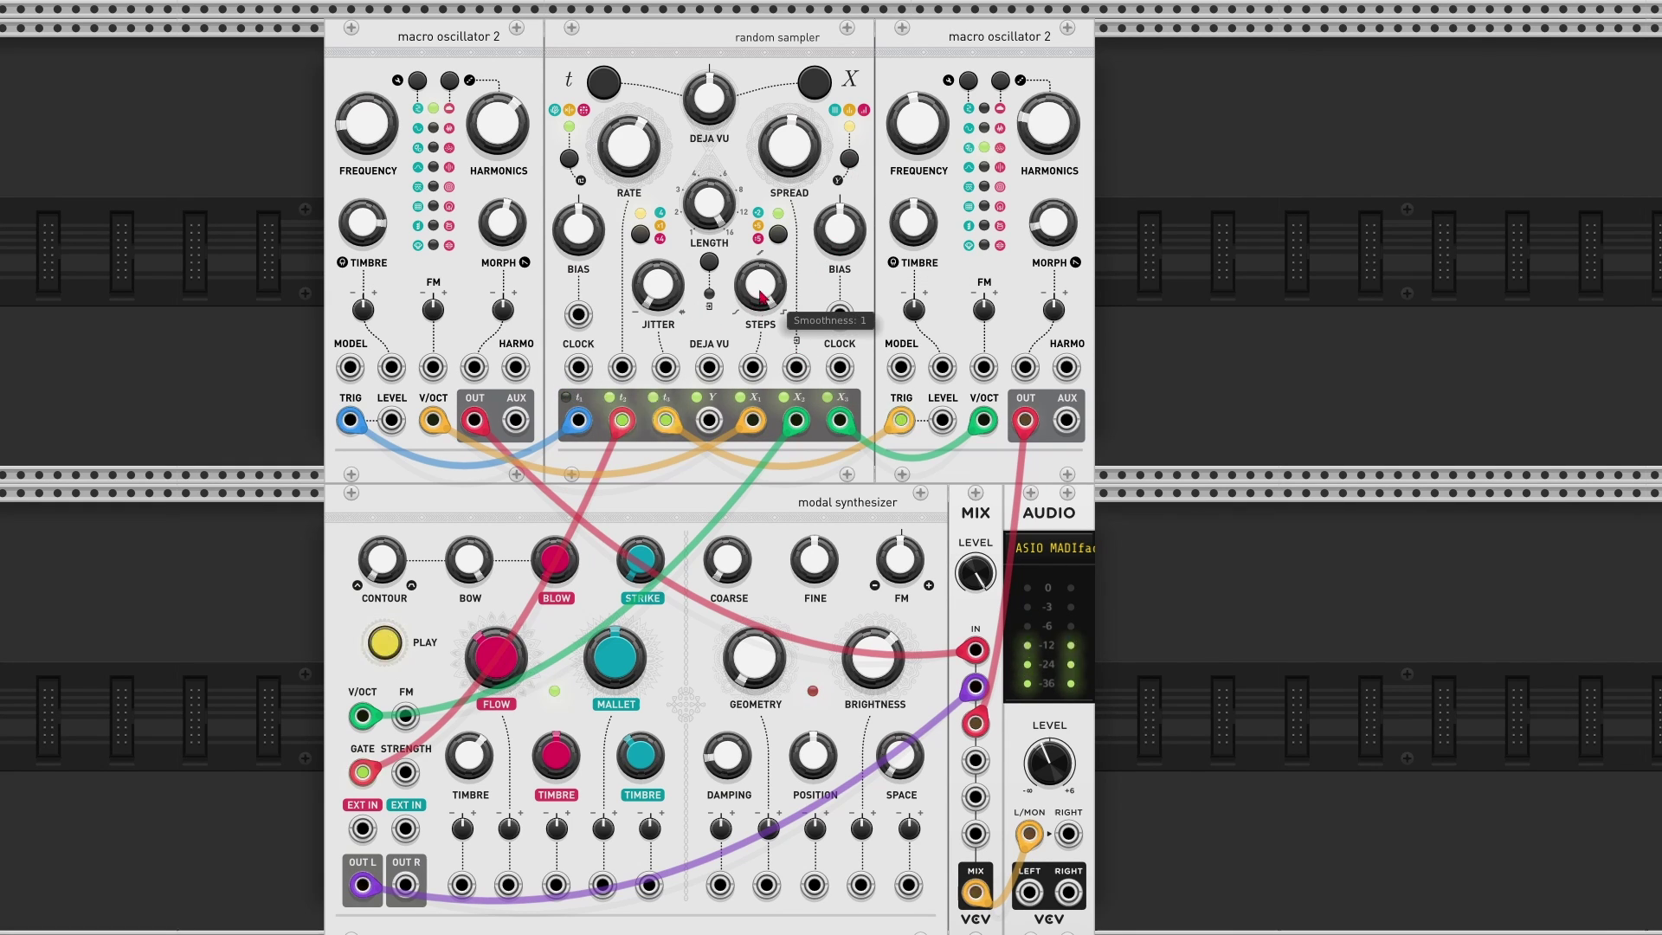
{"action": "mouse_move", "coordinate": [775, 300]}
{"action": "left_mouse_down"}
{"action": "mouse_move", "coordinate": [775, 279]}
{"action": "mouse_move", "coordinate": [755, 298]}
{"action": "left_mouse_up"}
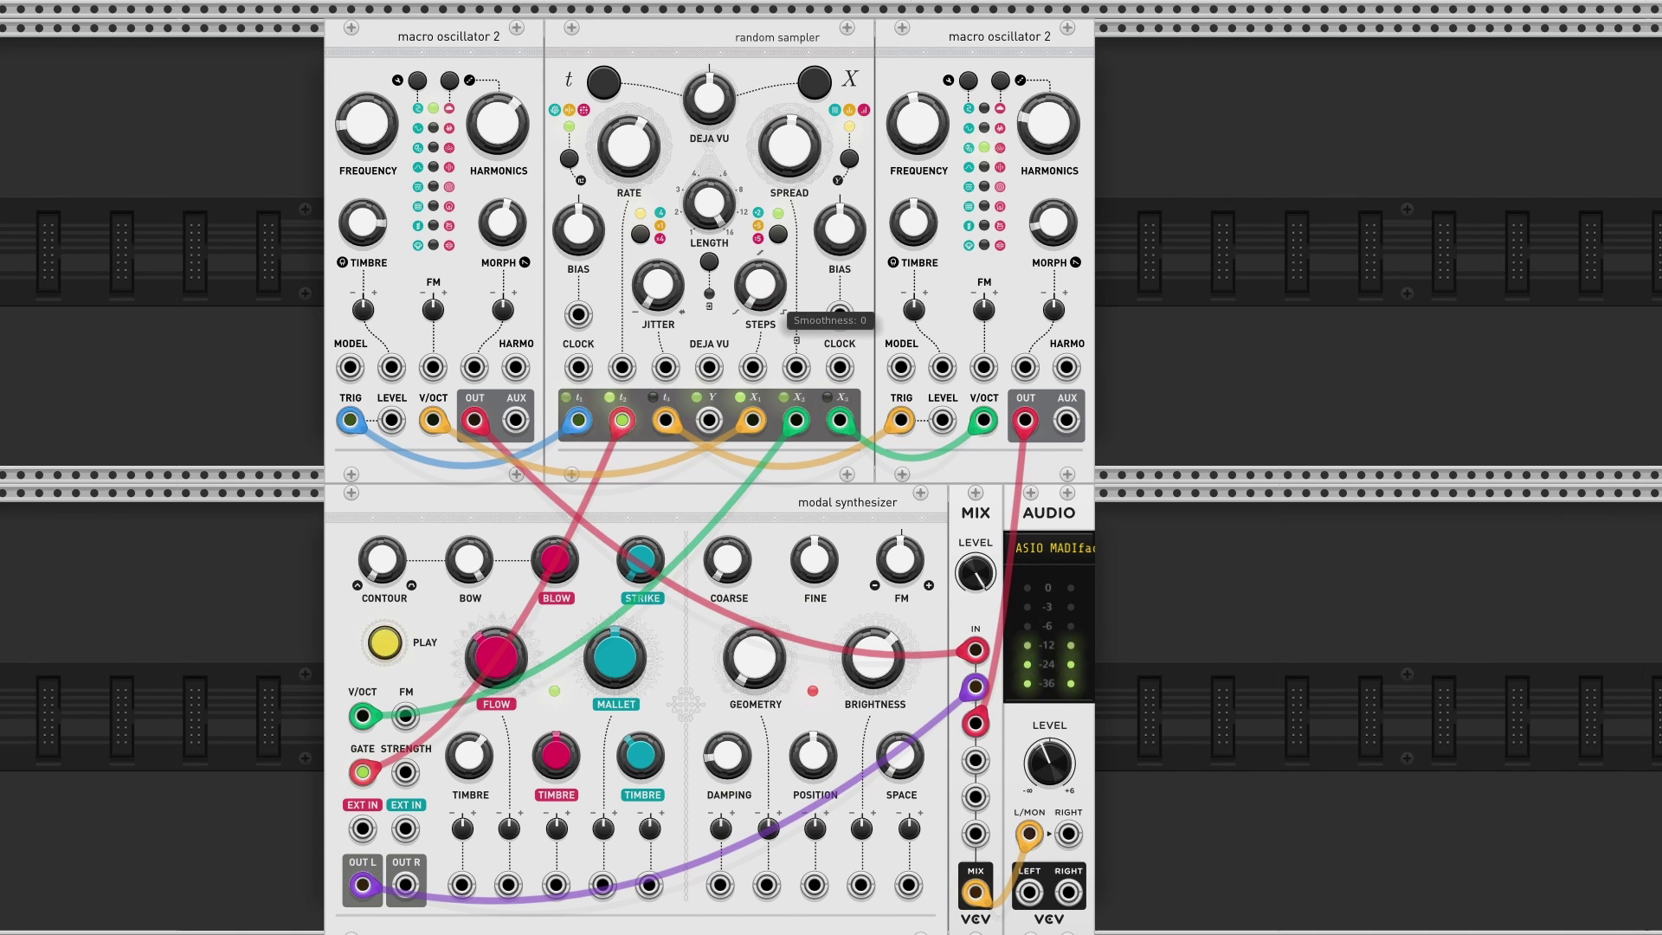
Turn the right distribution BIAS and the SPREAD knobs fully down to 0
{"action": "mouse_move", "coordinate": [838, 247]}
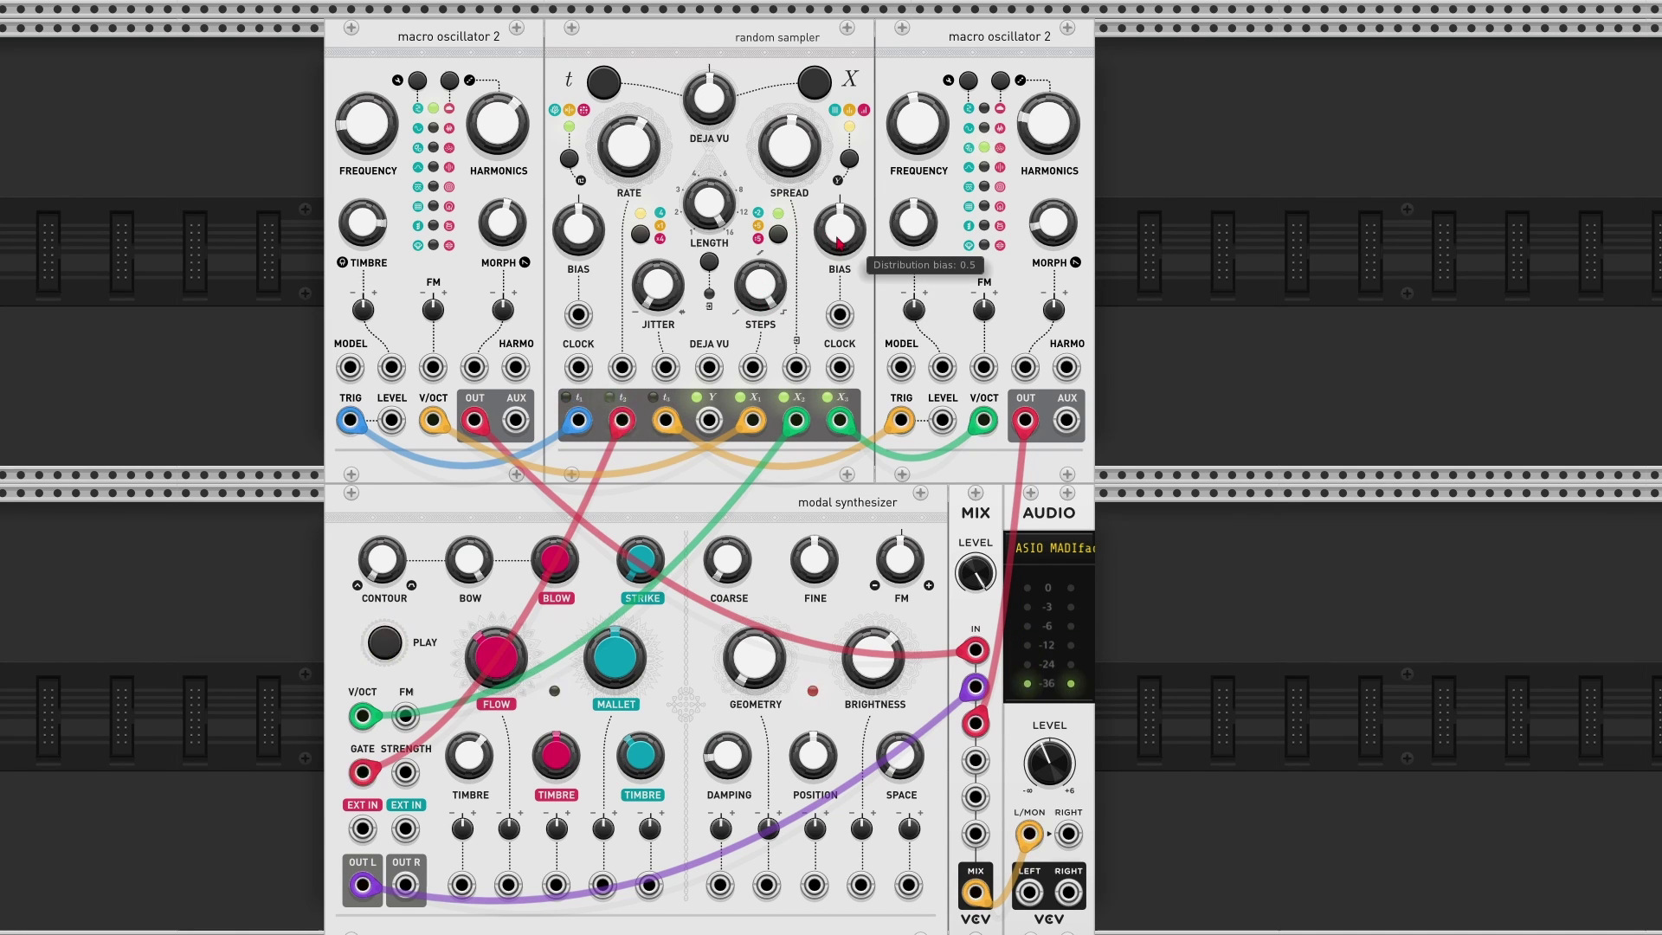
{"action": "left_click_drag", "start_coordinate": [840, 239], "coordinate": [840, 260]}
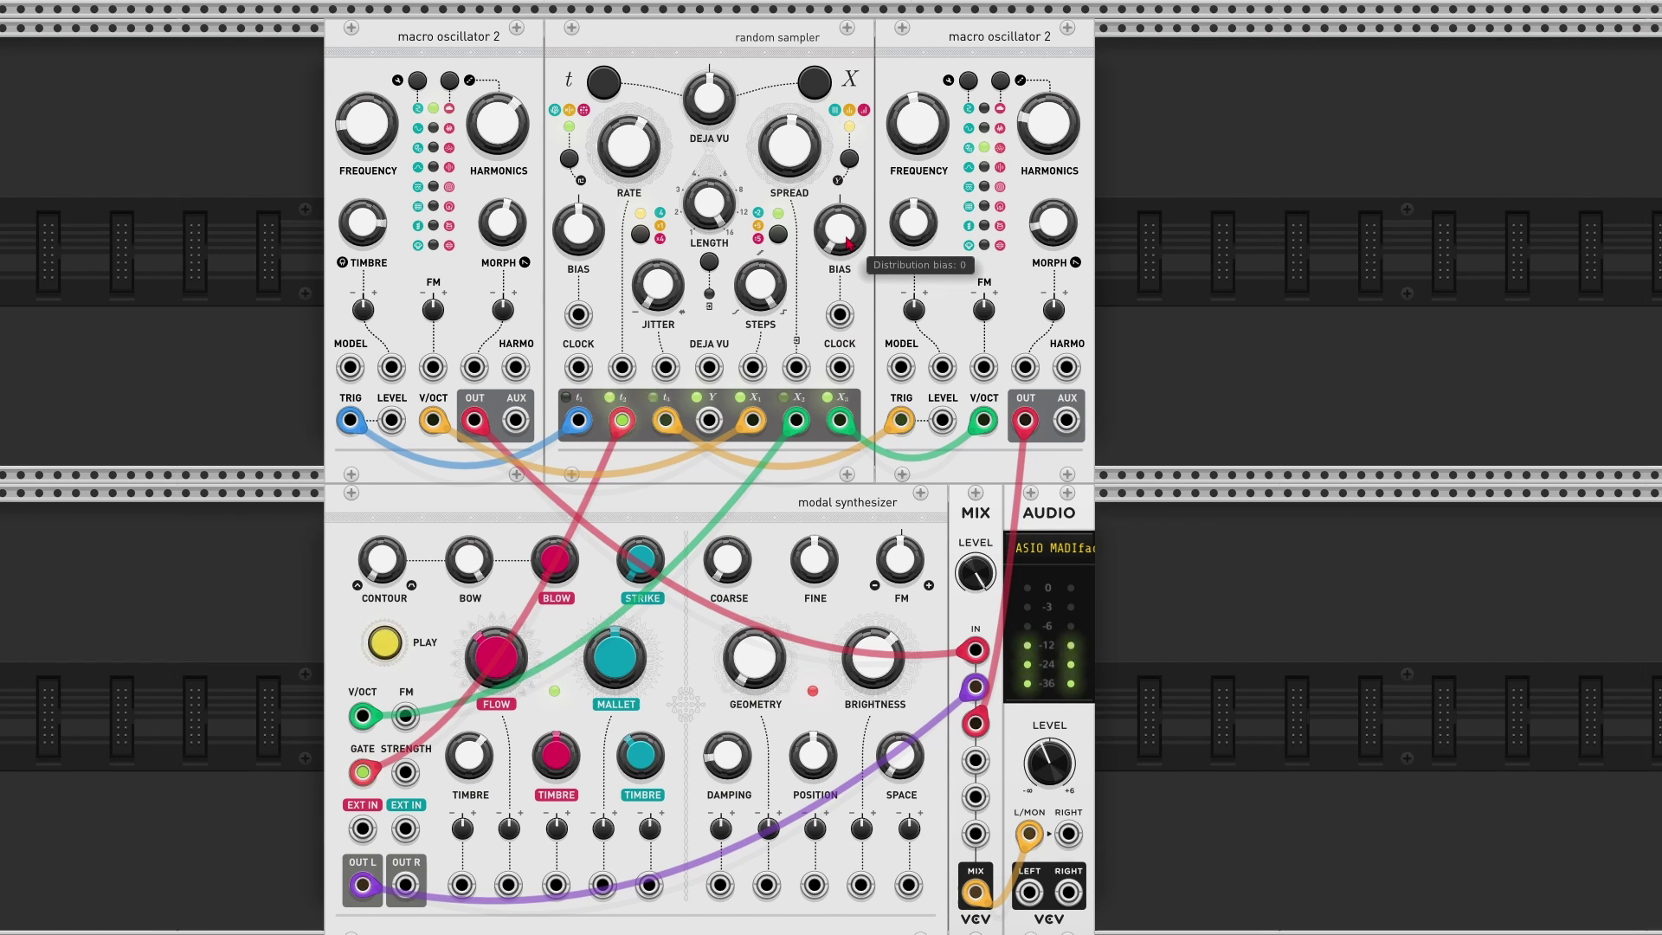
{"action": "mouse_move", "coordinate": [800, 147]}
{"action": "left_click_drag", "start_coordinate": [800, 147], "coordinate": [799, 182]}
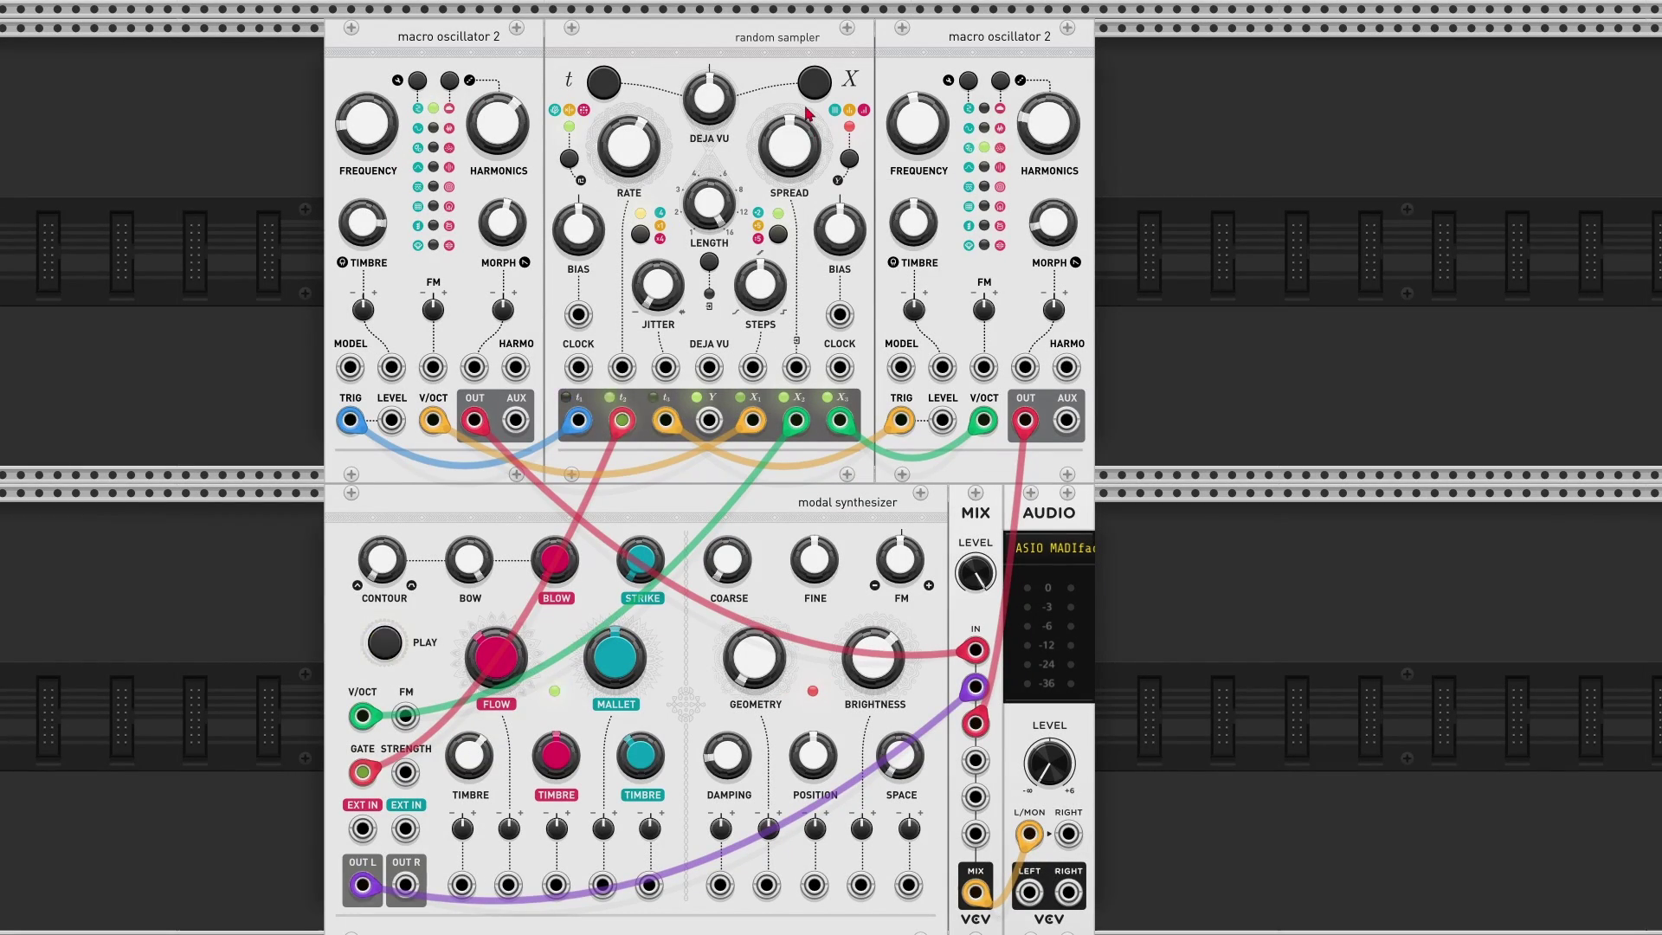
Add a VCV LFO and patch its SQR output into the random sampler's CLOCK input
{"action": "key", "text": "Return"}
{"action": "type", "text": "lfo"}
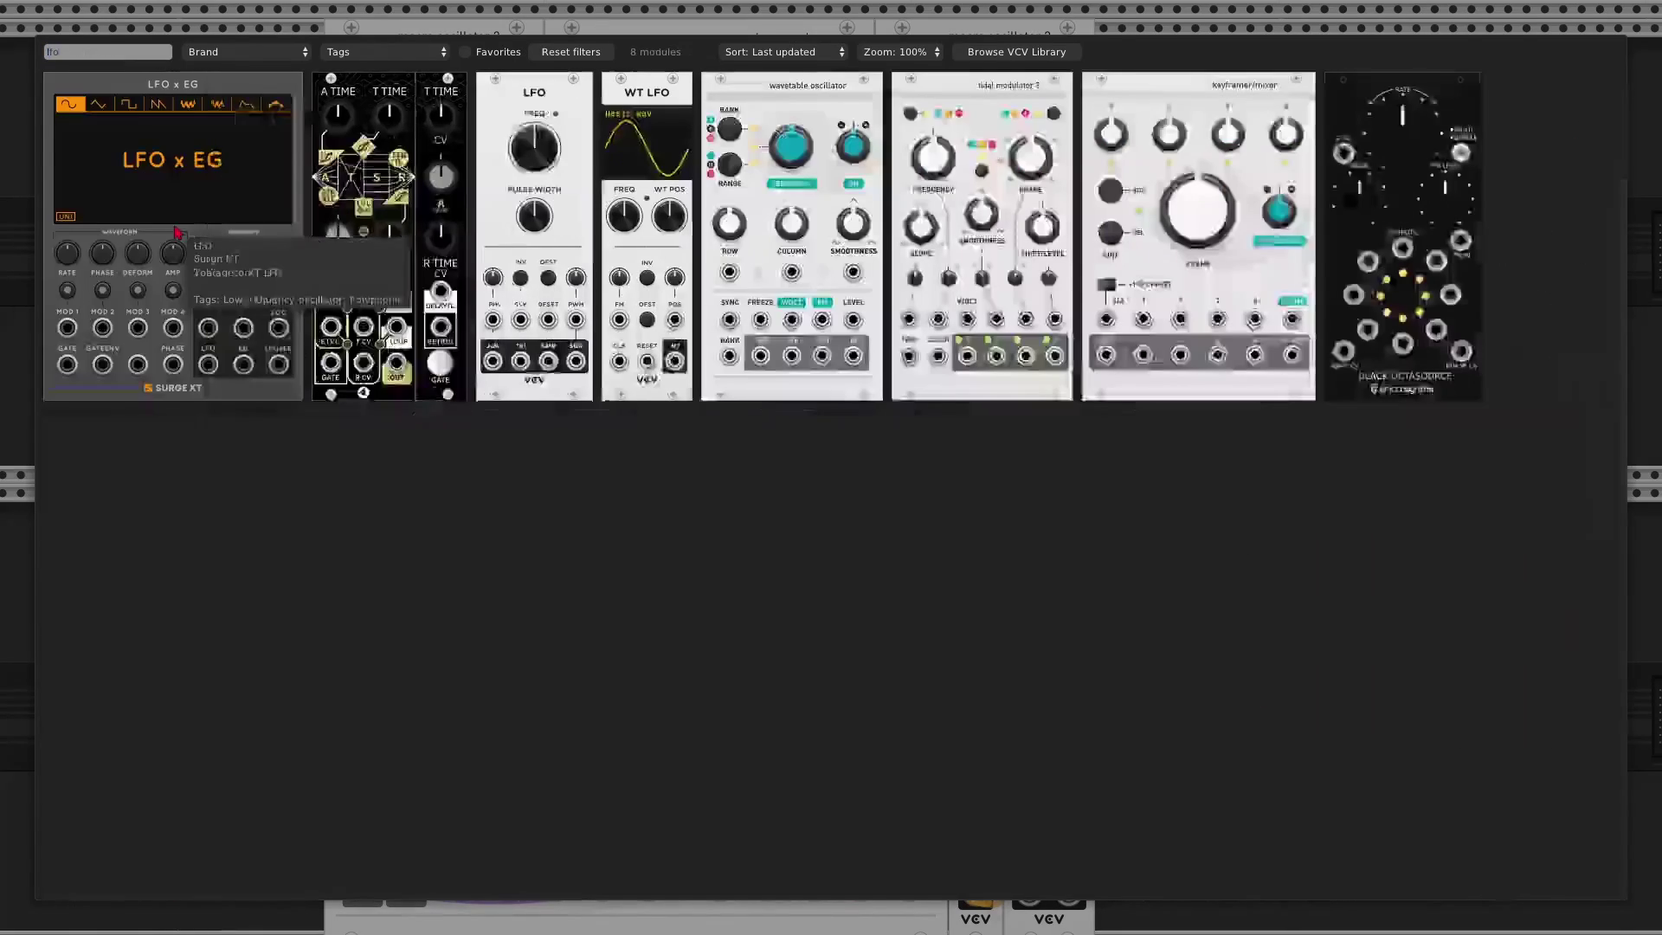
{"action": "left_click", "coordinate": [534, 143]}
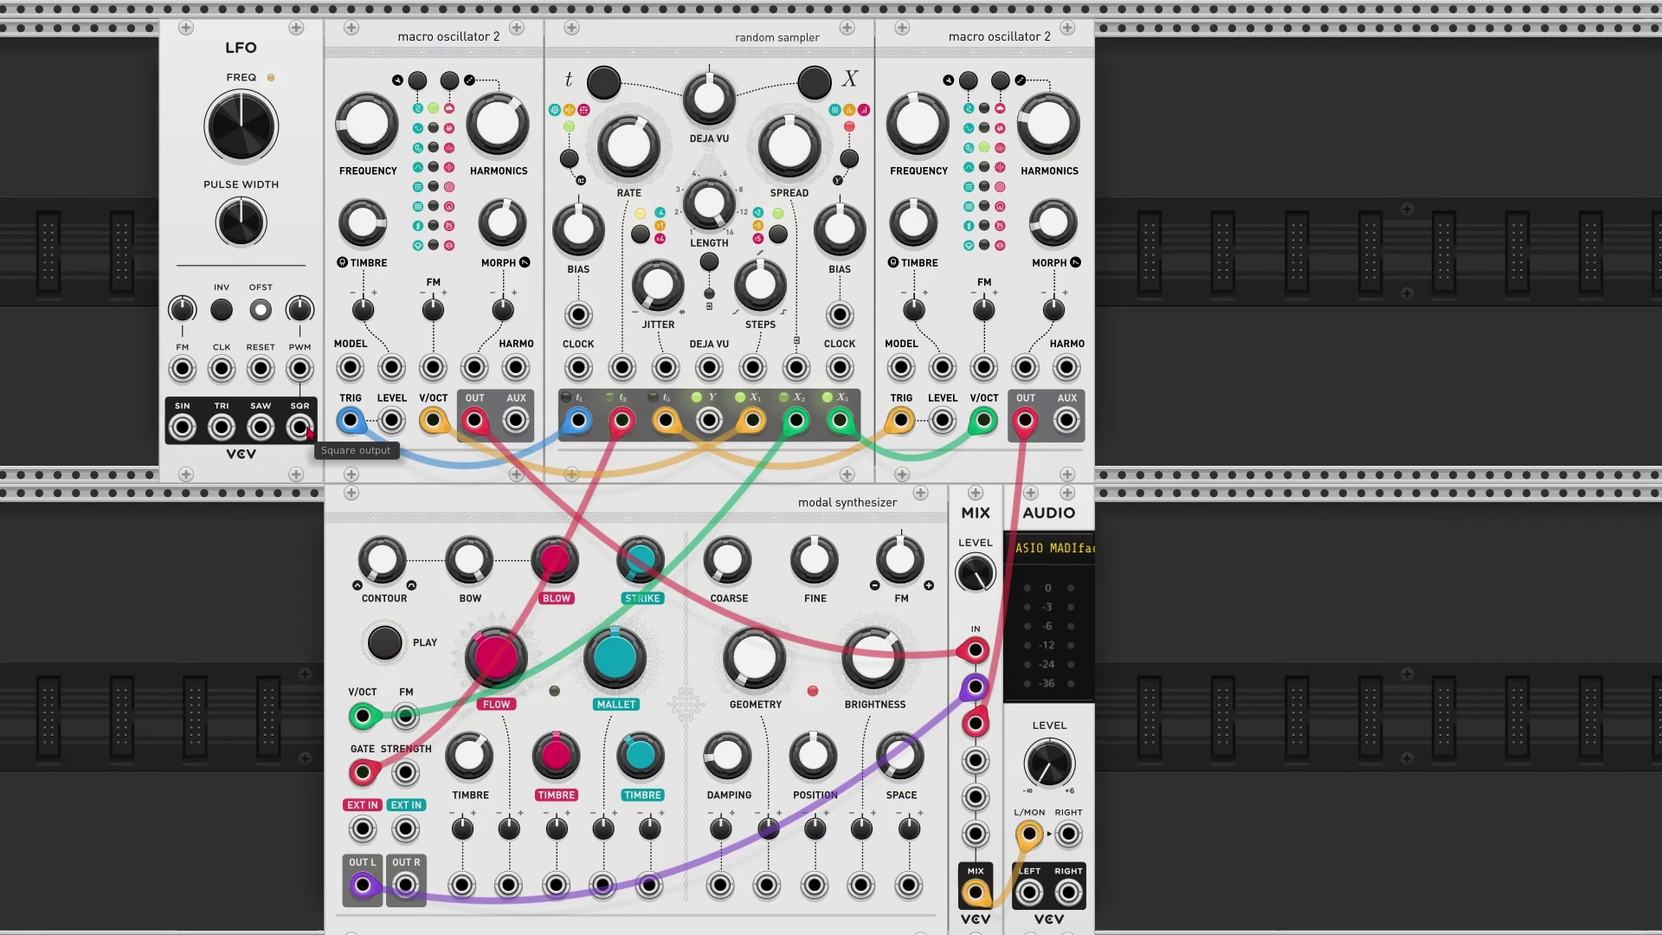
{"action": "left_click_drag", "start_coordinate": [300, 426], "coordinate": [594, 374]}
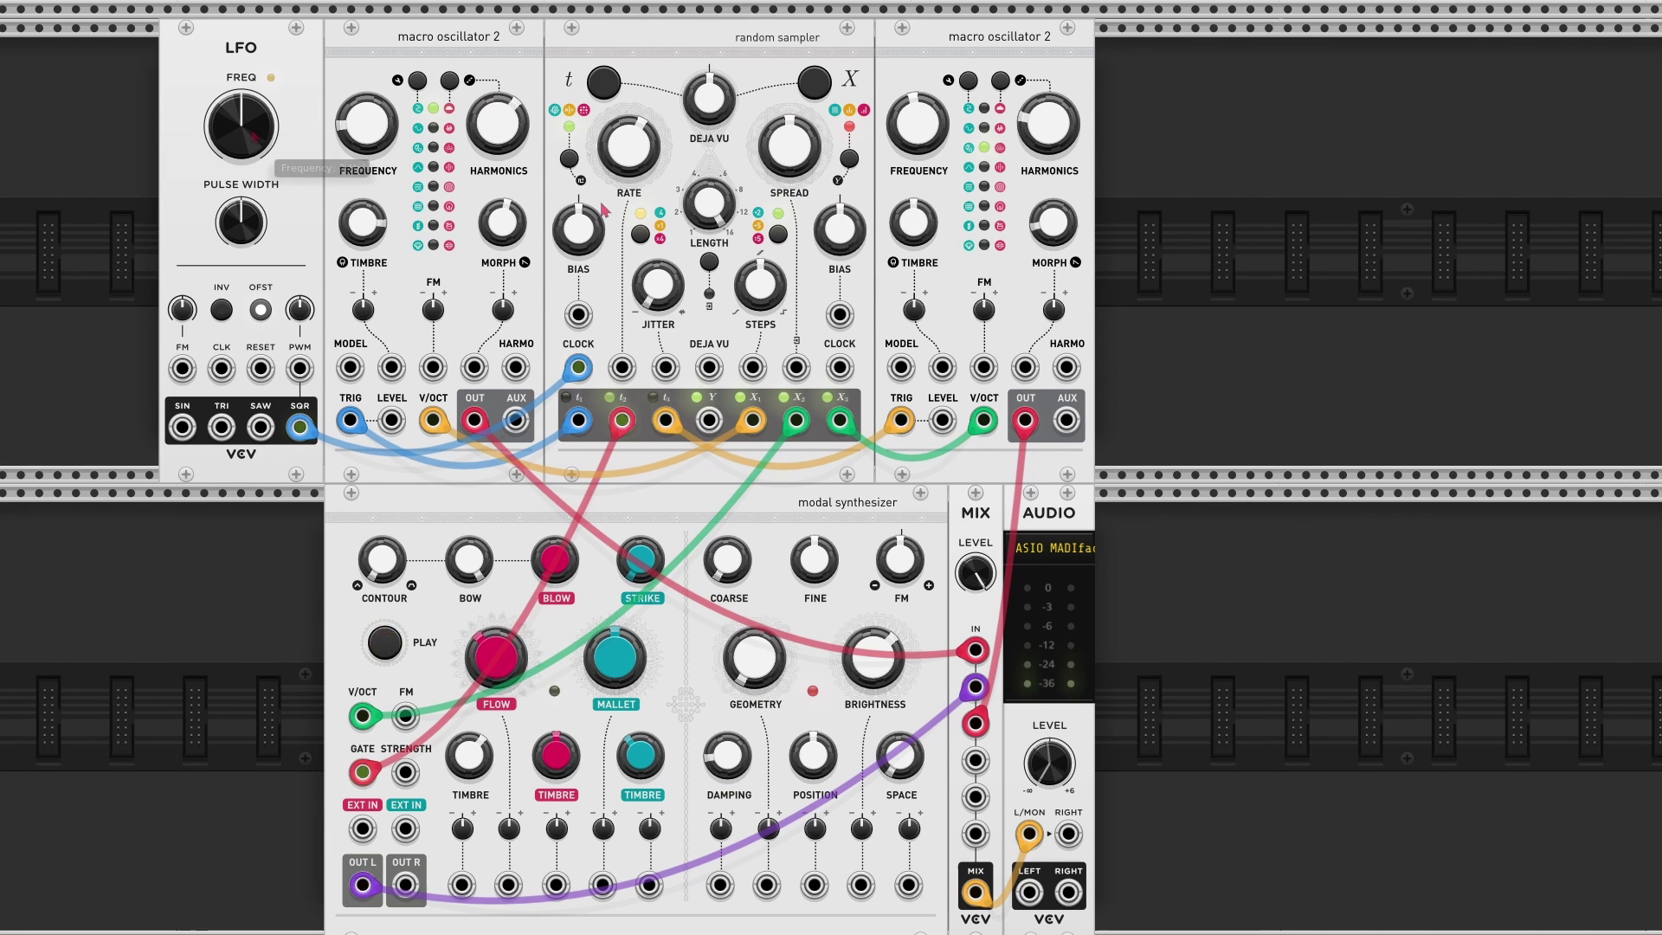
Speed up the LFO, lower the sampler rate to about -0.08, and raise jitter to about 0.66
{"action": "mouse_move", "coordinate": [240, 125]}
{"action": "left_mouse_down"}
{"action": "mouse_move", "coordinate": [241, 99]}
{"action": "mouse_move", "coordinate": [240, 122]}
{"action": "left_mouse_up"}
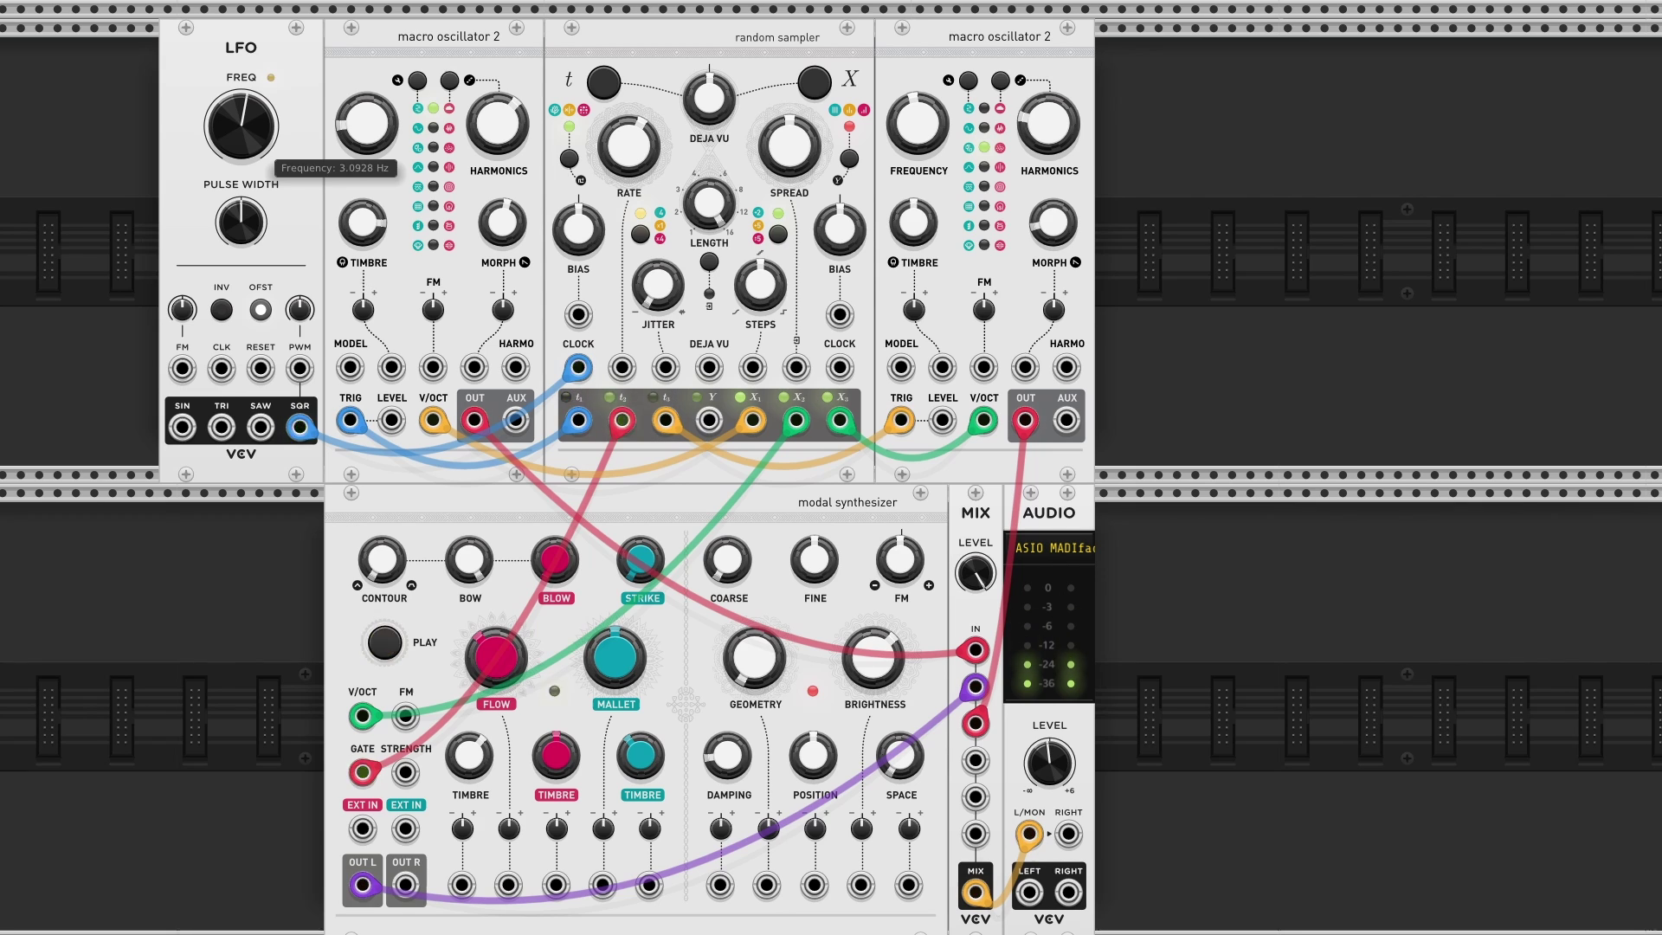
{"action": "mouse_move", "coordinate": [622, 149]}
{"action": "left_mouse_down"}
{"action": "mouse_move", "coordinate": [622, 168]}
{"action": "mouse_move", "coordinate": [623, 130]}
{"action": "left_mouse_up"}
{"action": "mouse_move", "coordinate": [669, 312]}
{"action": "left_mouse_down"}
{"action": "mouse_move", "coordinate": [669, 281]}
{"action": "mouse_move", "coordinate": [674, 331]}
{"action": "left_mouse_up"}
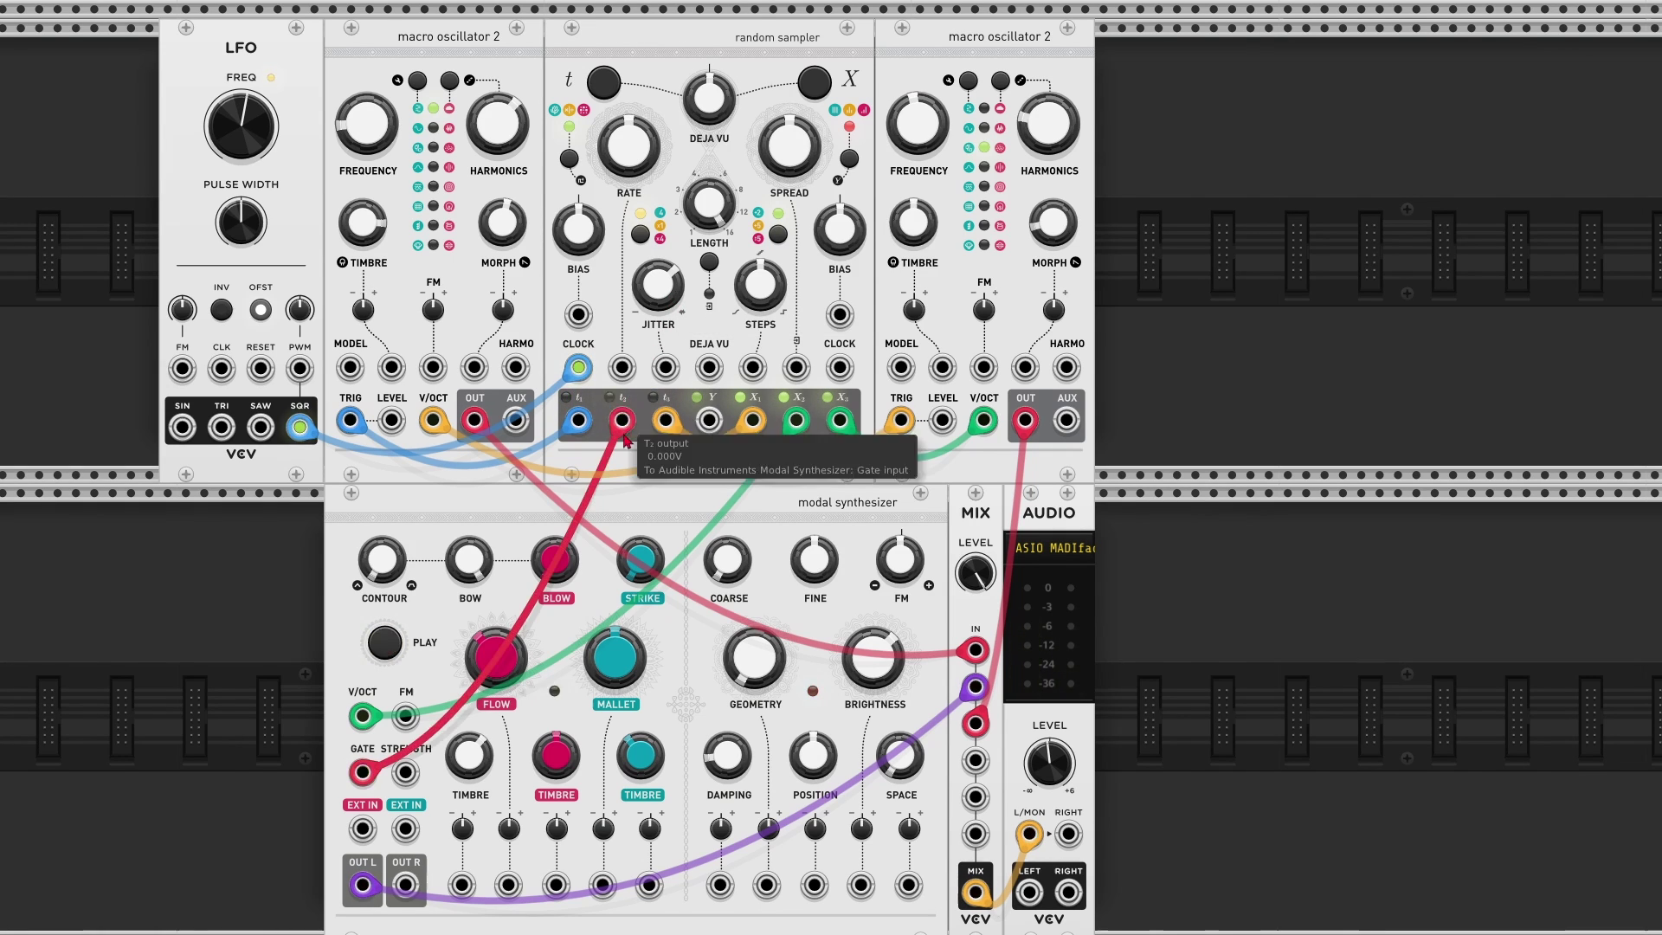
Unplug the T1 and T3 trigger cables and the LFO clock cable, and nudge the rate to about -0.03
{"action": "left_click_drag", "start_coordinate": [578, 368], "coordinate": [839, 372]}
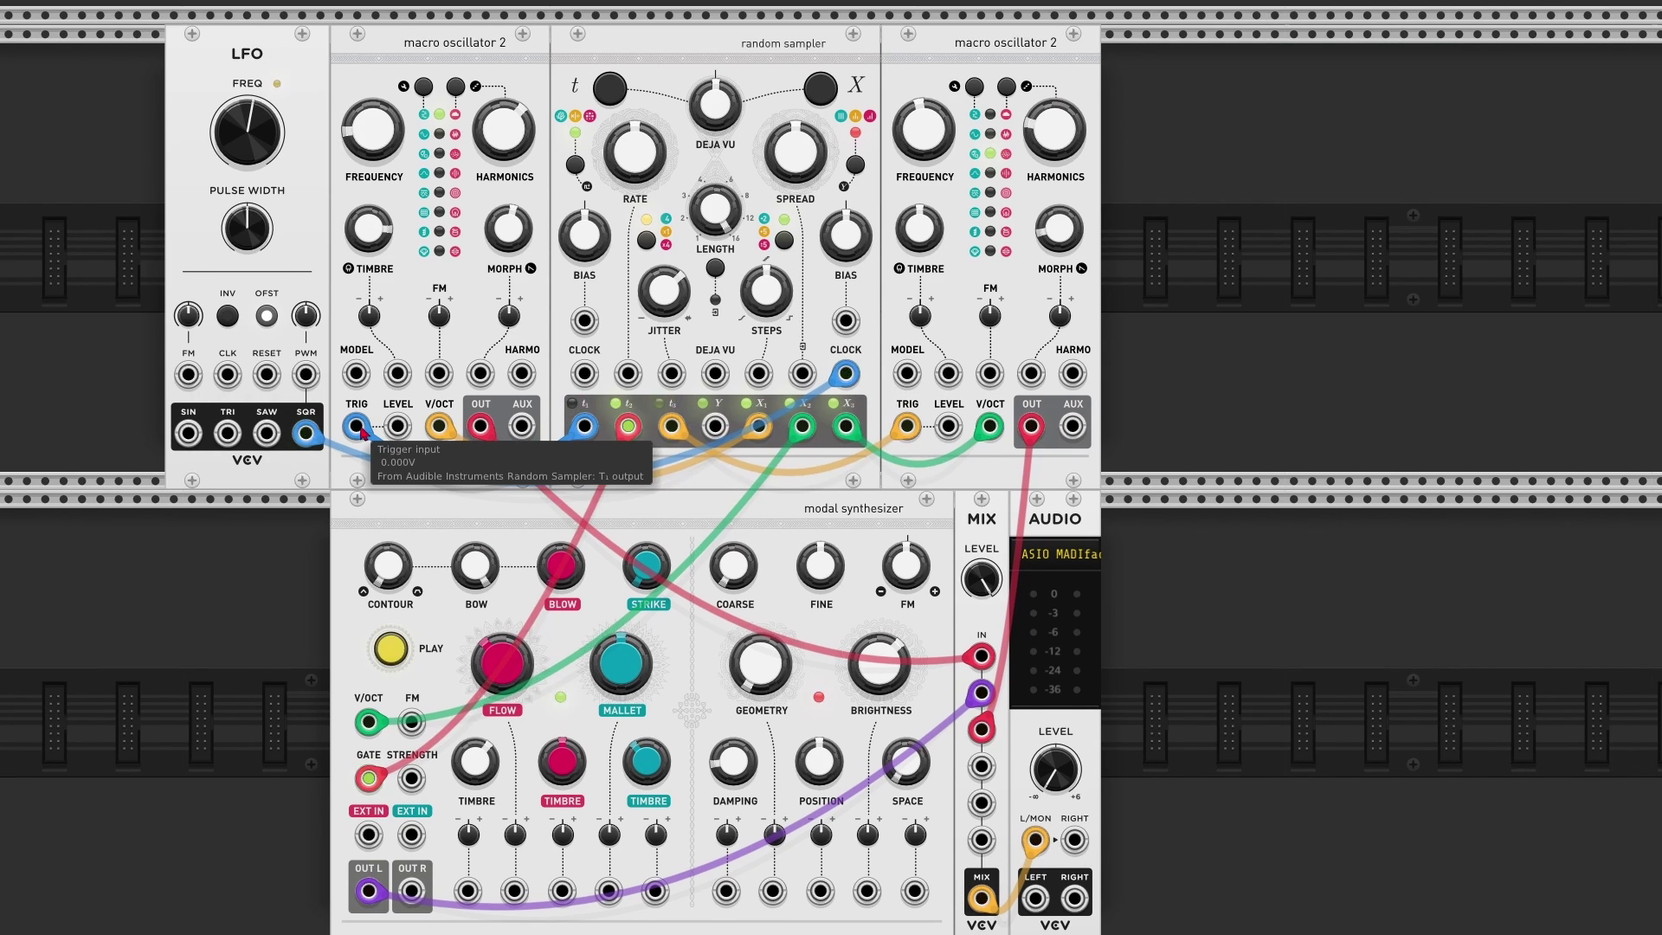
{"action": "left_click_drag", "start_coordinate": [578, 419], "coordinate": [252, 702]}
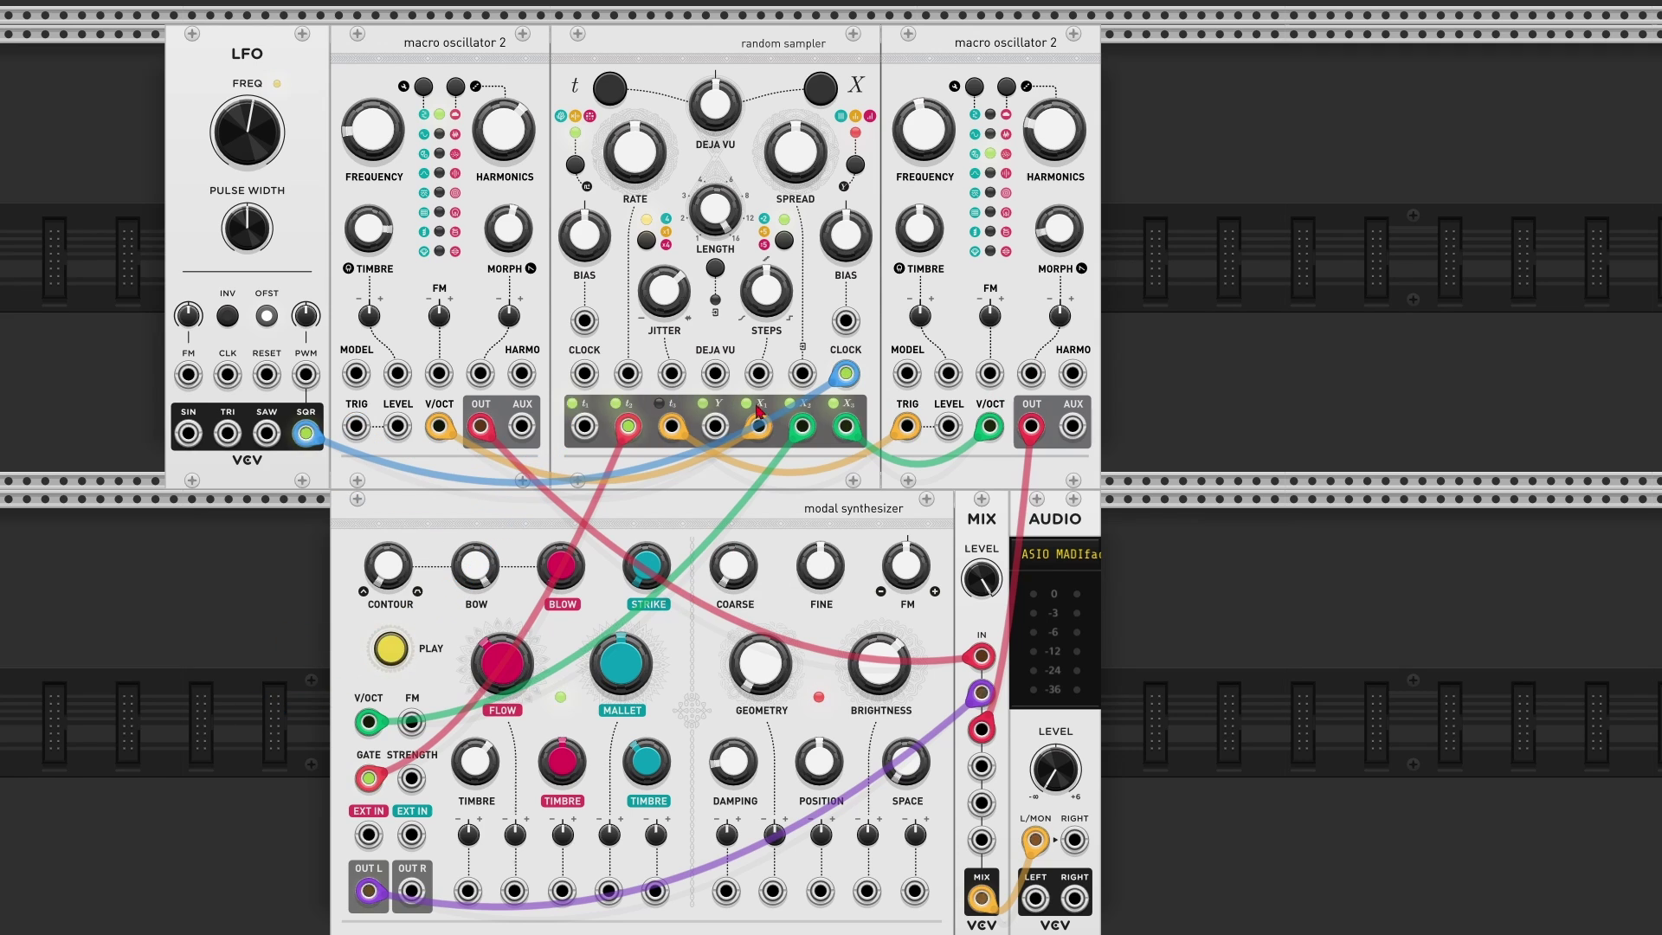
{"action": "left_click_drag", "start_coordinate": [906, 425], "coordinate": [259, 519]}
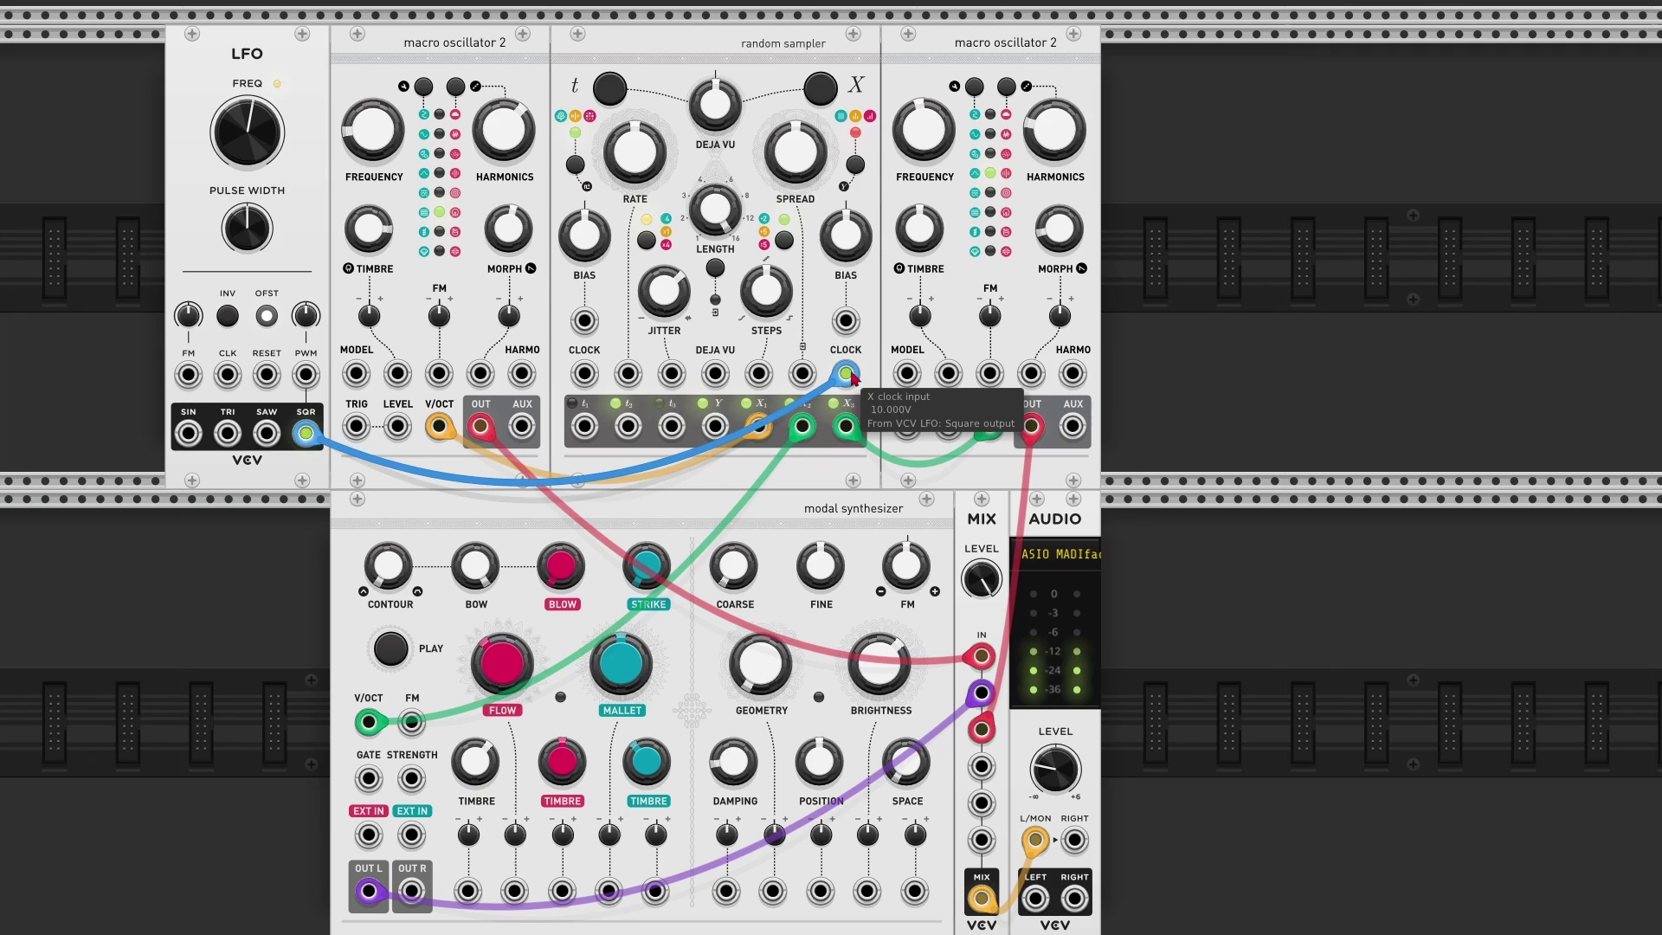
{"action": "left_click_drag", "start_coordinate": [851, 375], "coordinate": [1333, 357]}
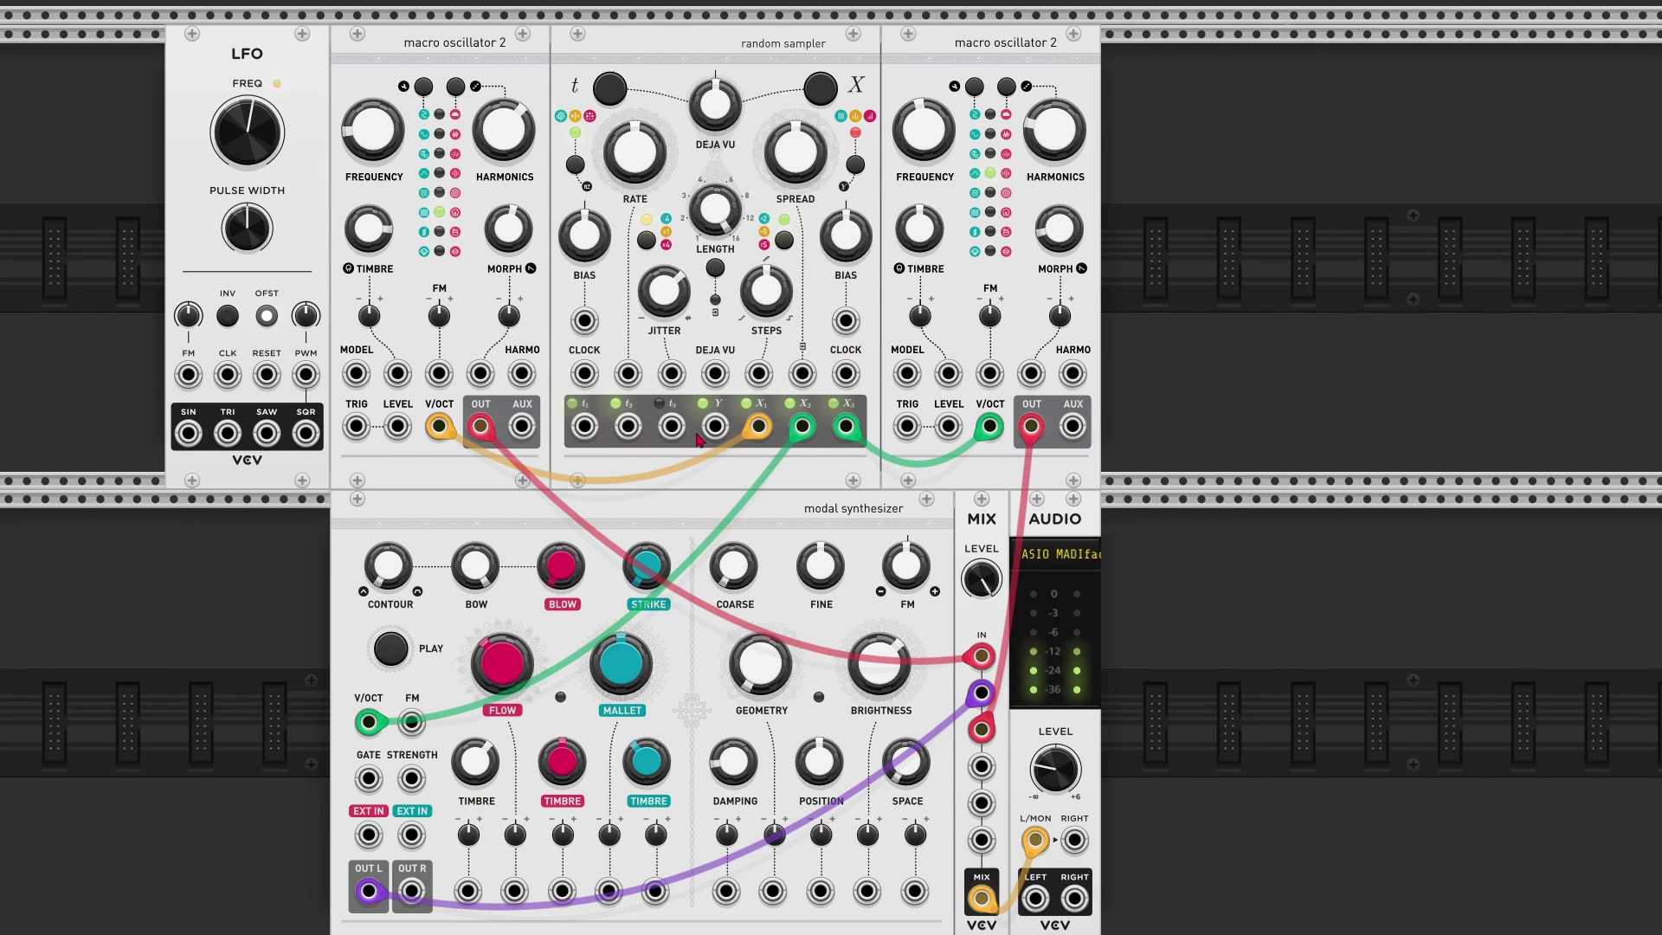
{"action": "left_click_drag", "start_coordinate": [634, 151], "coordinate": [634, 155]}
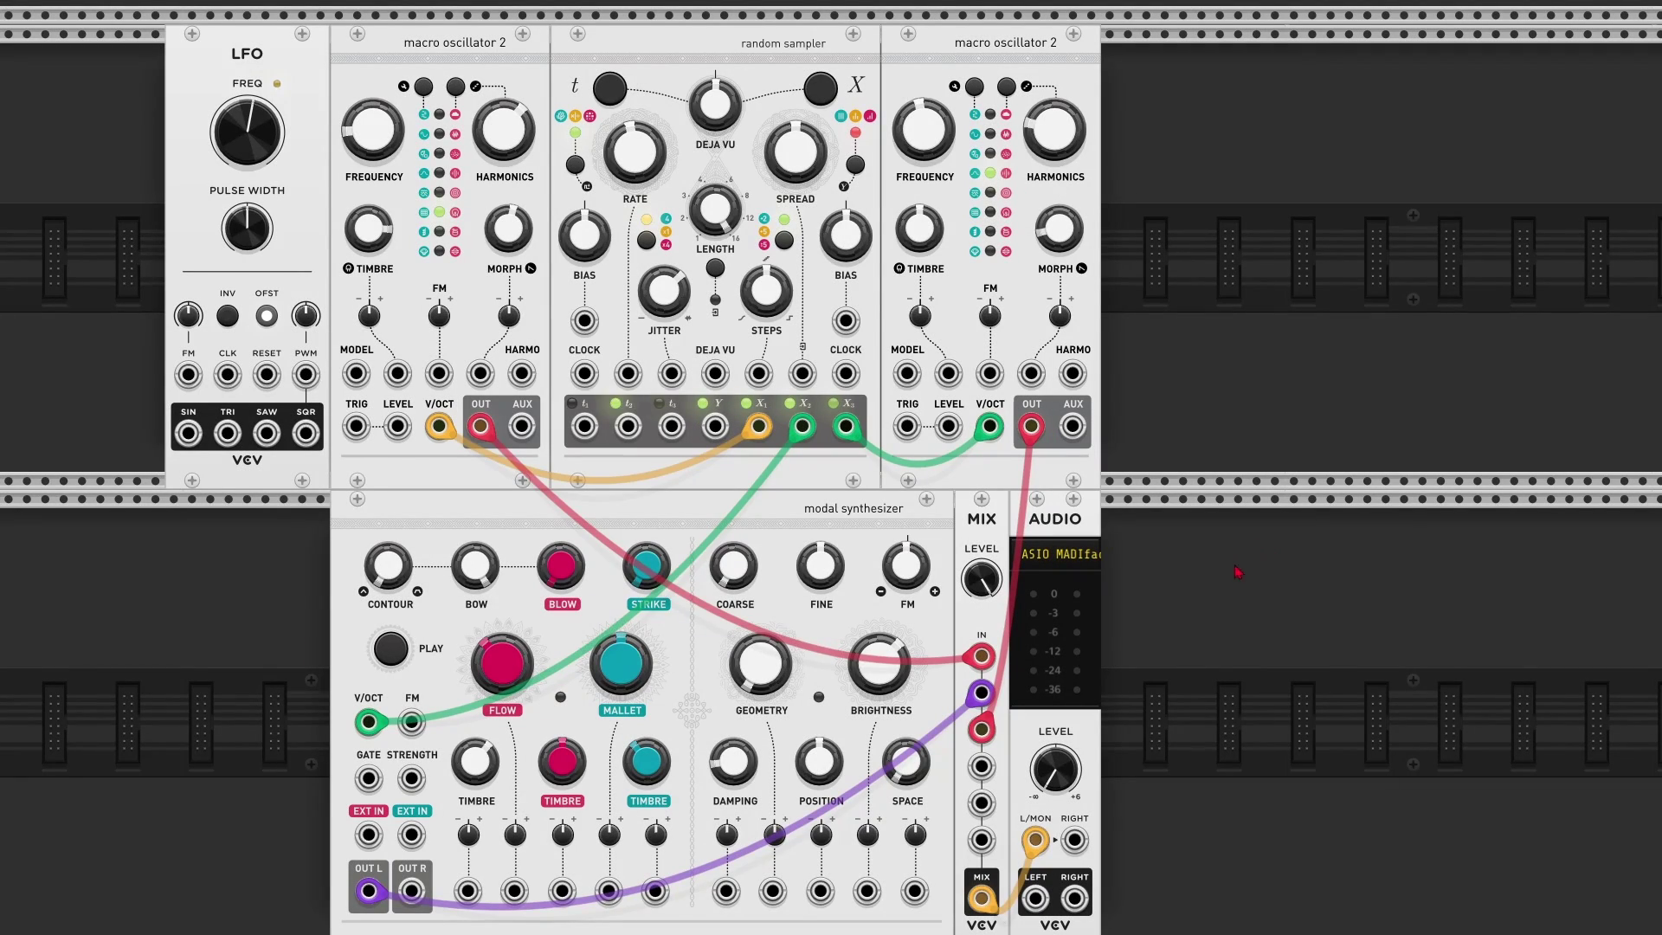
Turn on External processing mode with the button below the LENGTH knob
{"action": "left_click", "coordinate": [716, 270]}
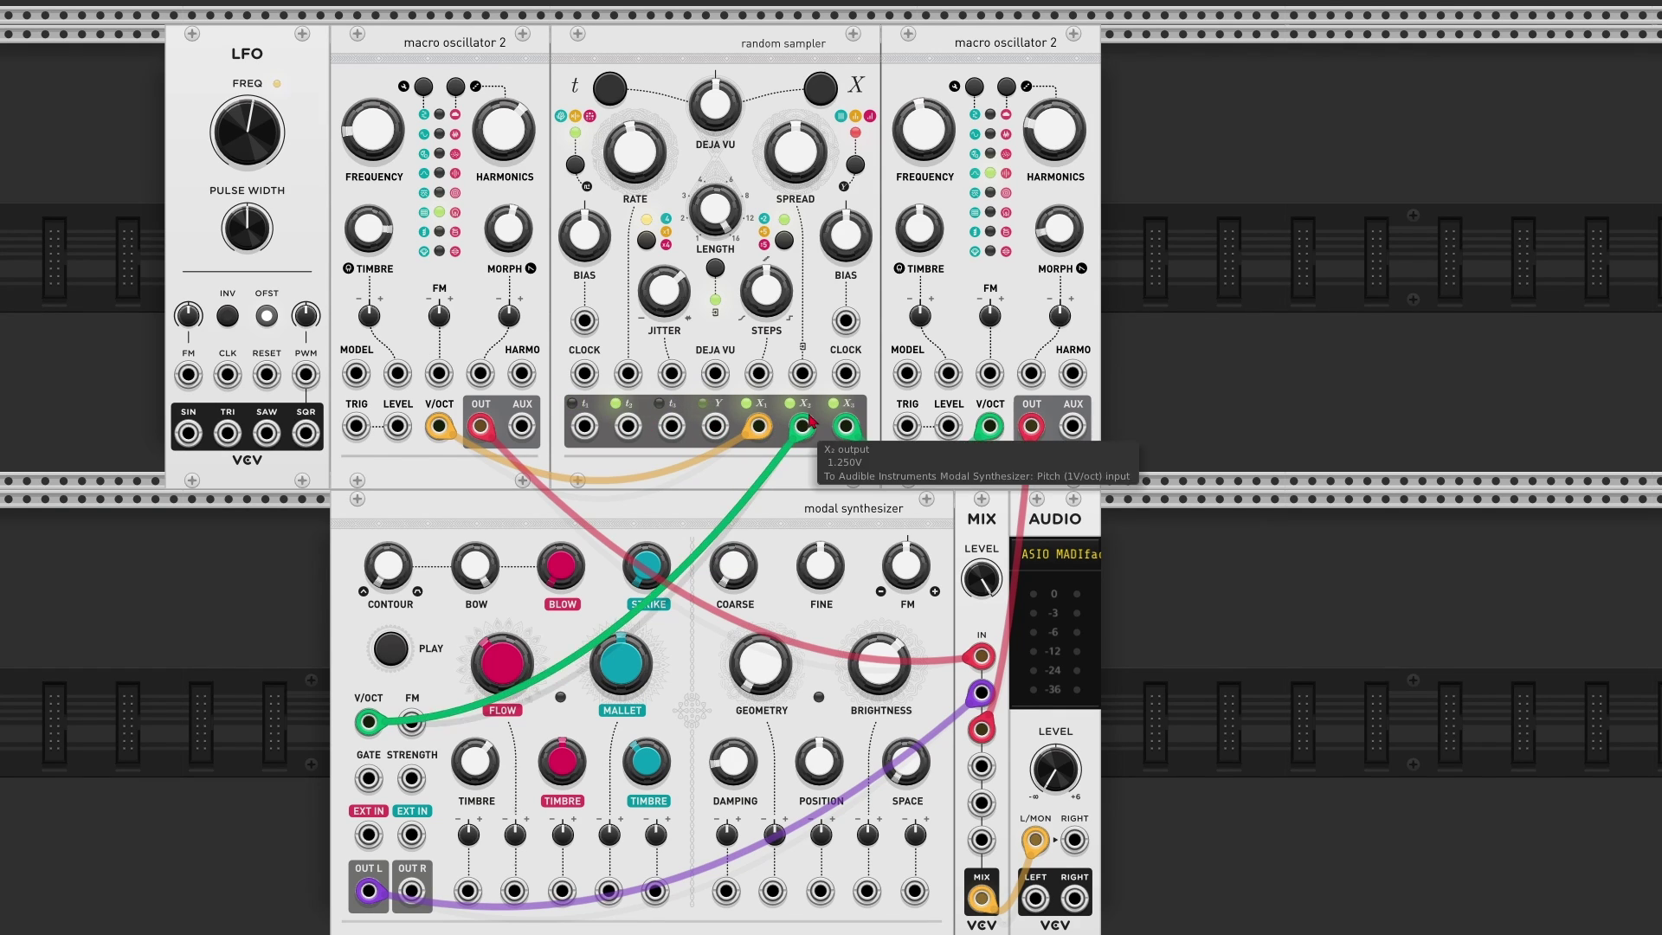
{"action": "right_click", "coordinate": [773, 77]}
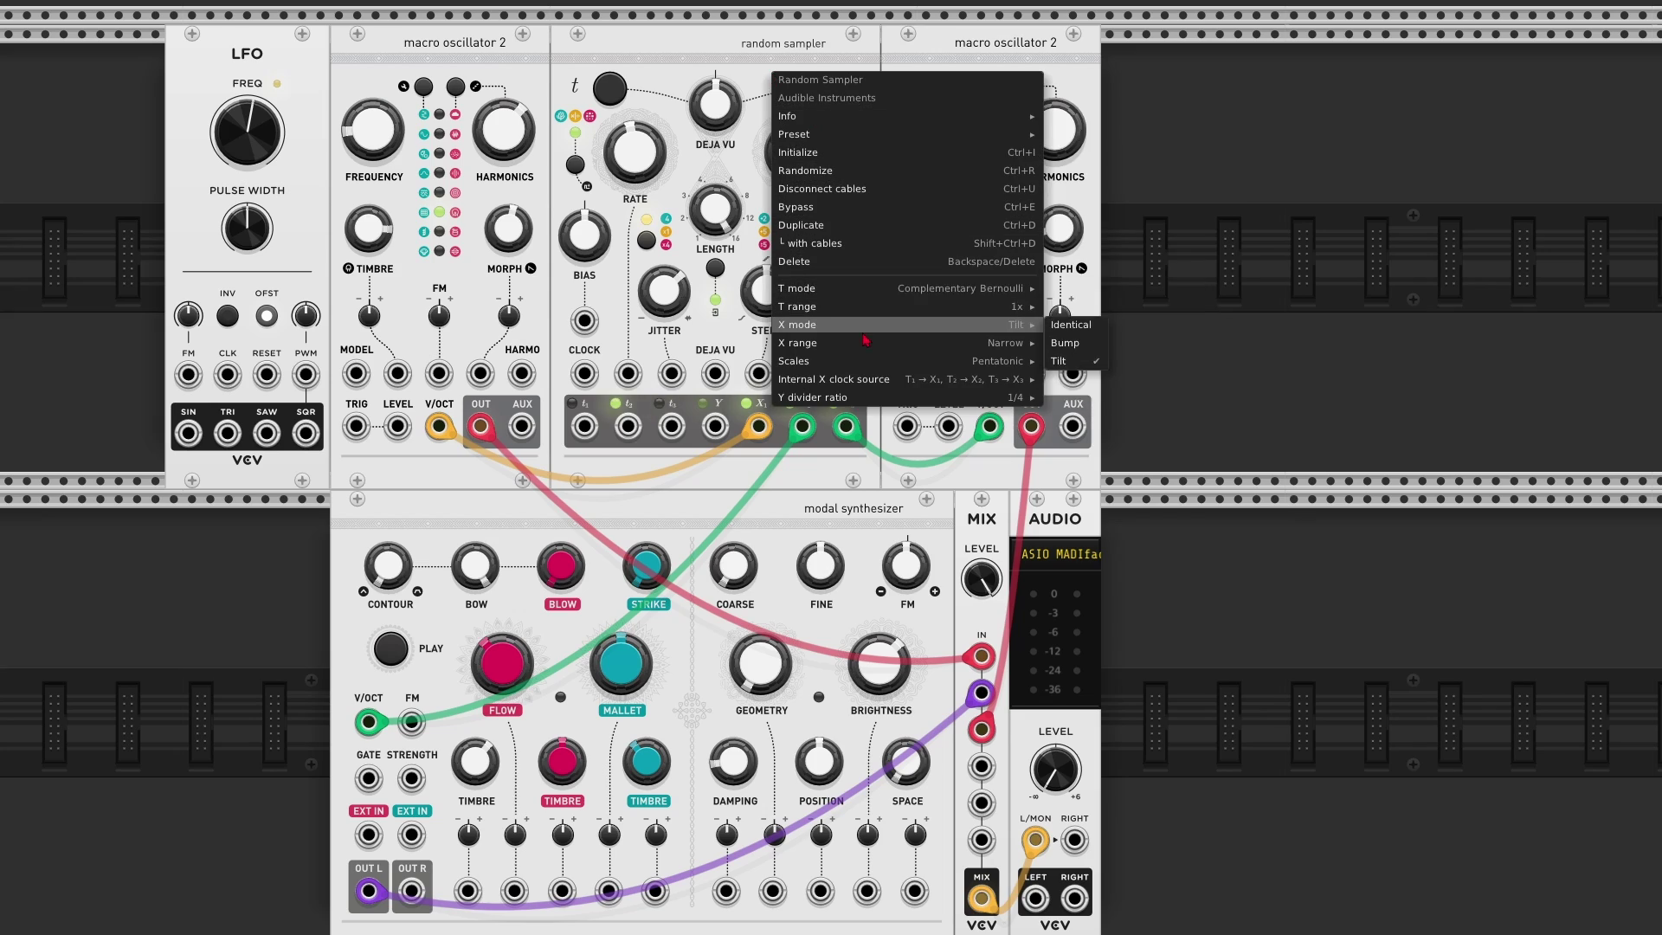
{"action": "mouse_move", "coordinate": [853, 386]}
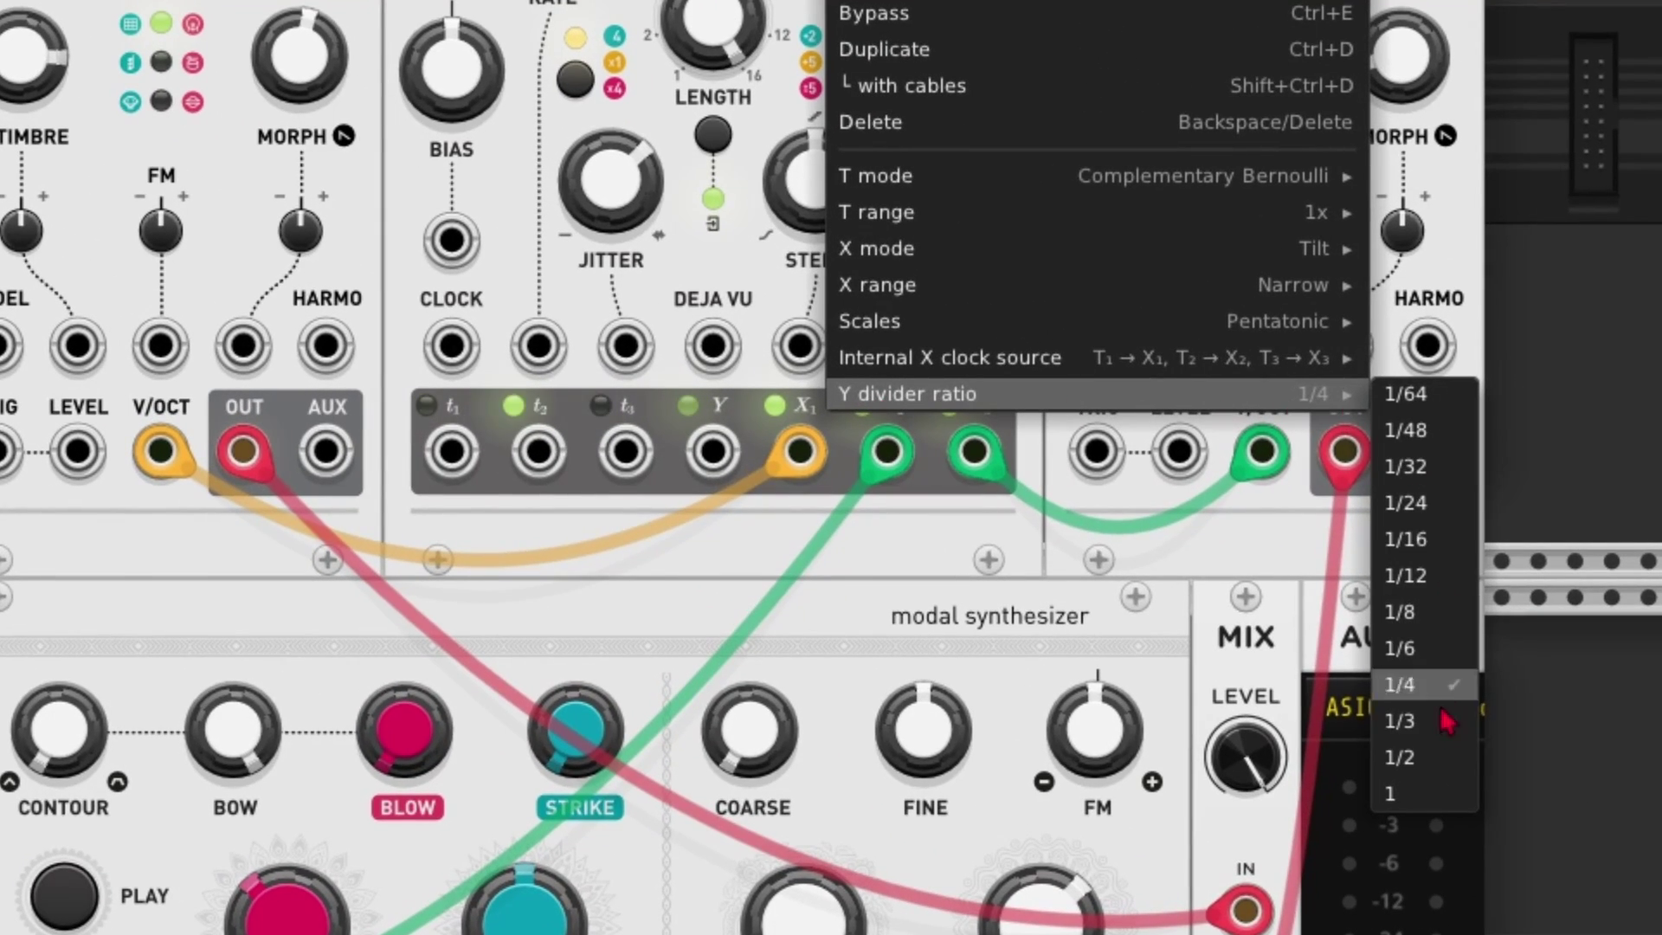
{"action": "left_click", "coordinate": [1457, 684]}
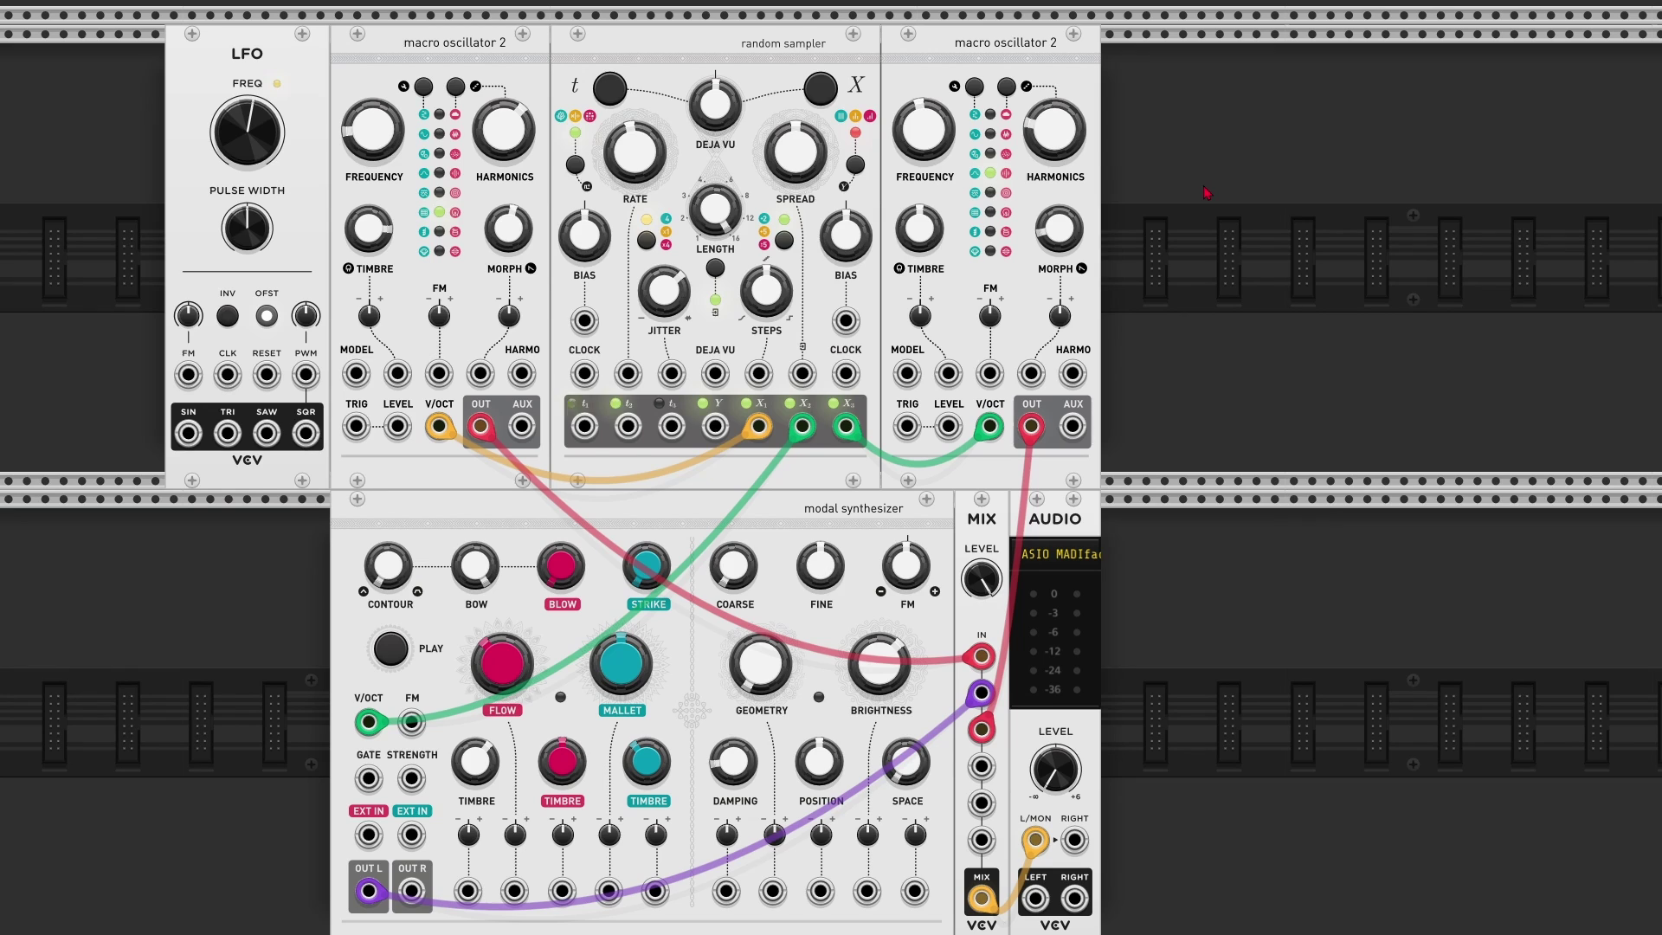
Patch the Y output into the SPREAD CV input and return the distribution bias to 0
{"action": "left_click_drag", "start_coordinate": [715, 426], "coordinate": [803, 373]}
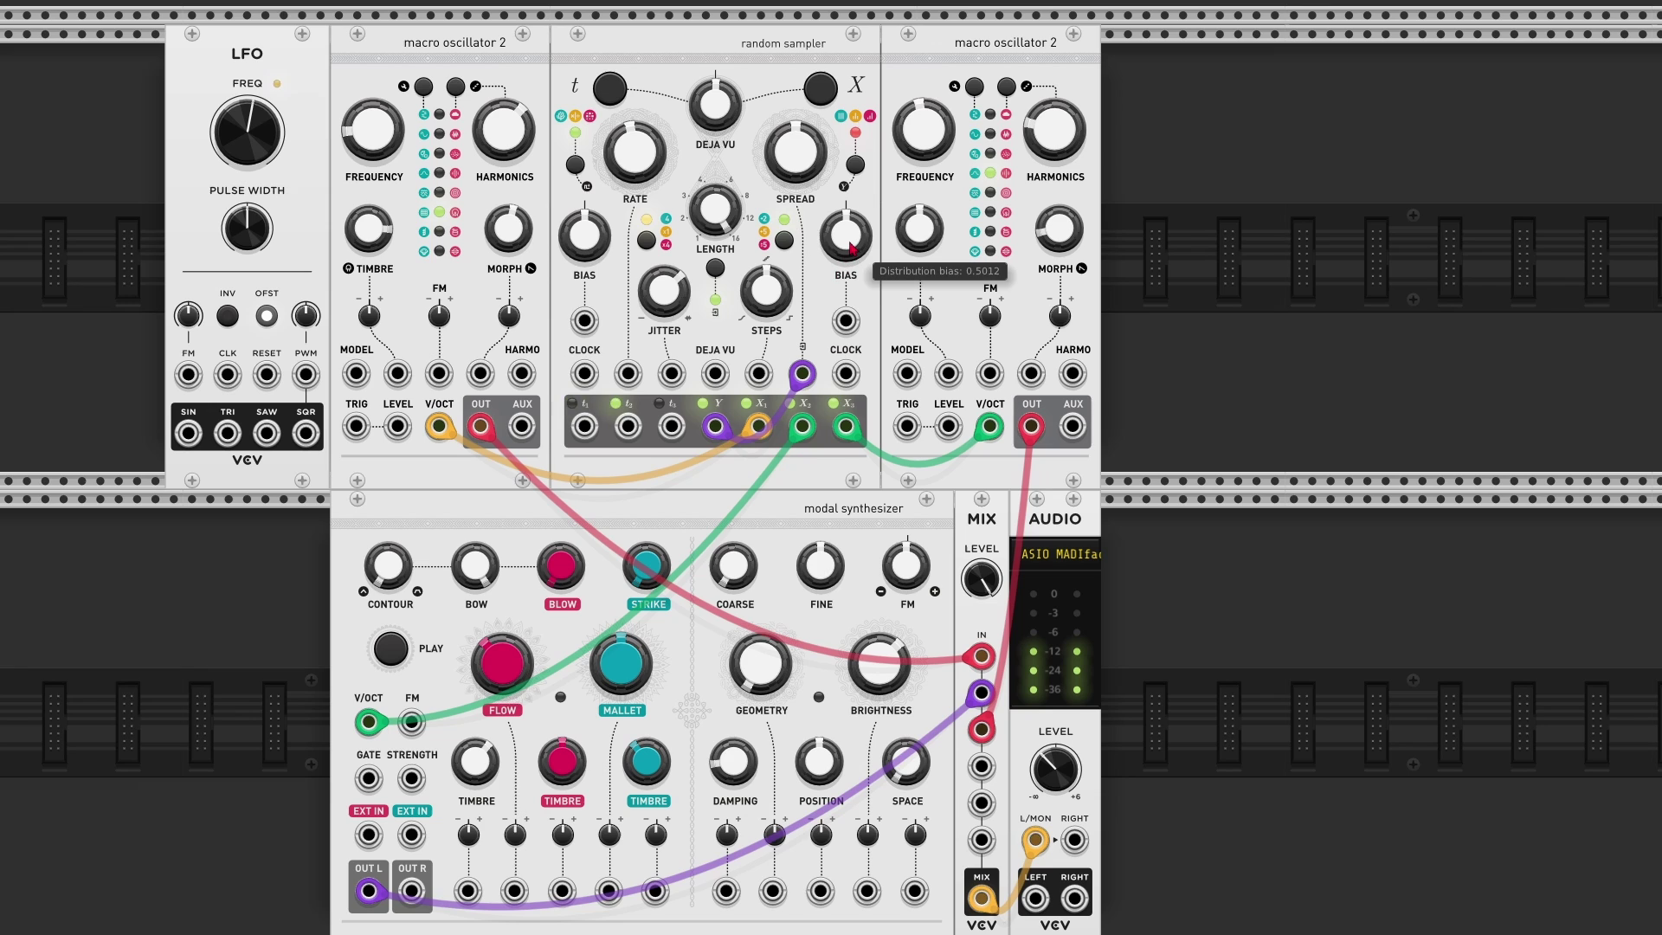
{"action": "left_click_drag", "start_coordinate": [845, 233], "coordinate": [845, 208]}
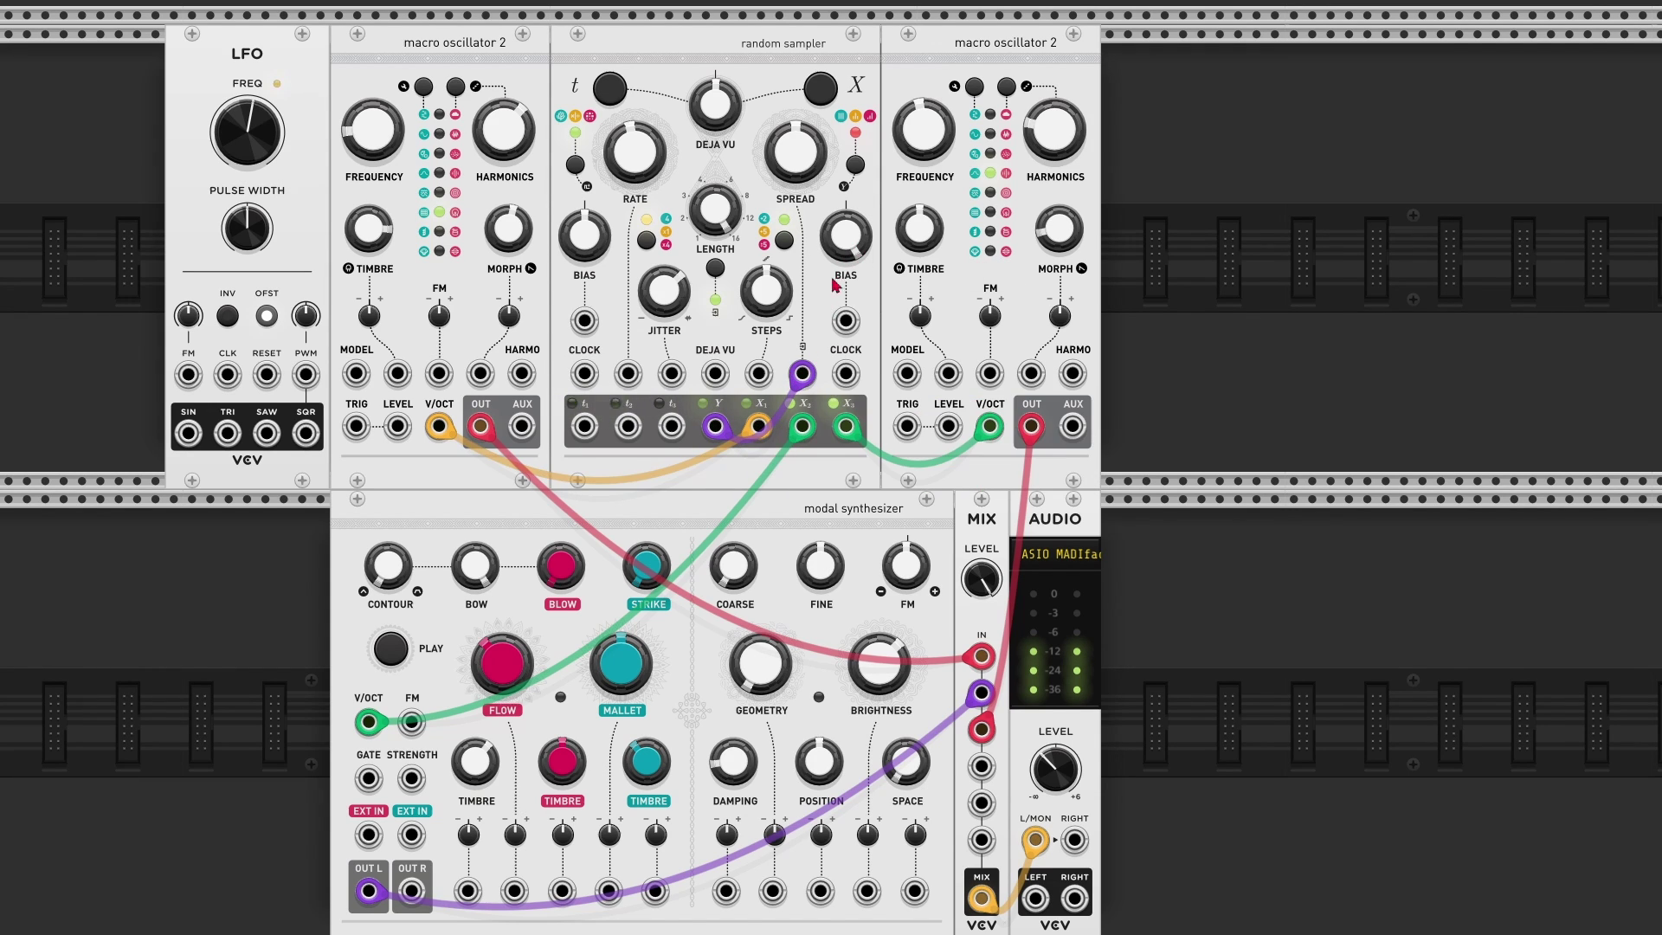
{"action": "left_click_drag", "start_coordinate": [845, 233], "coordinate": [845, 277]}
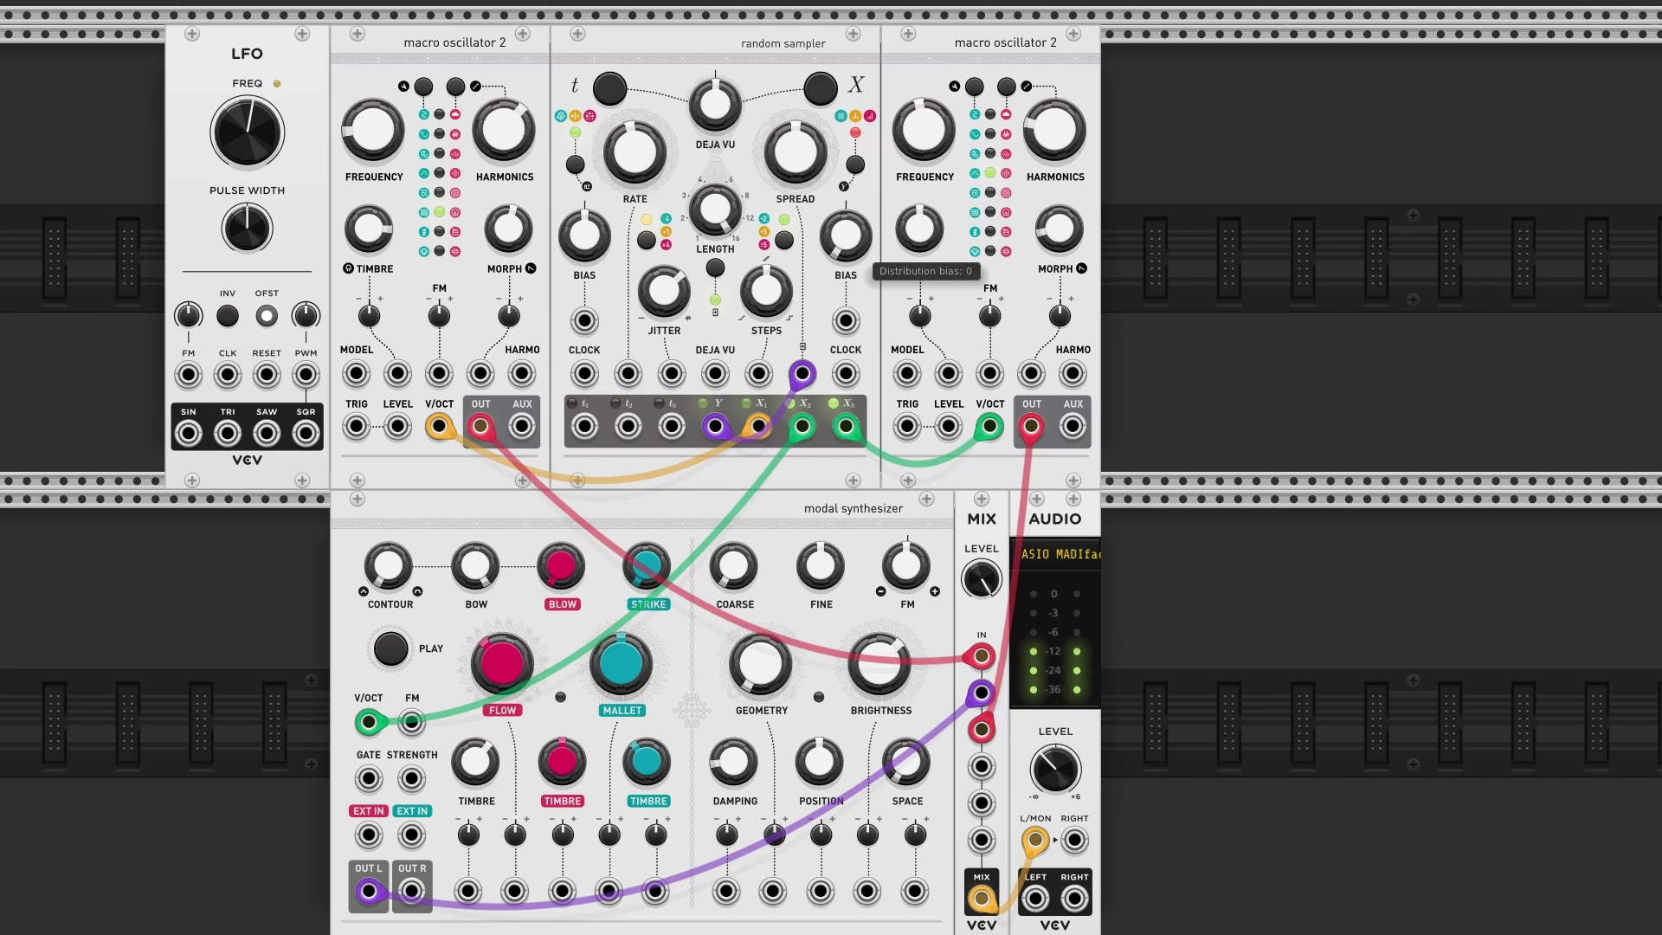
Change the X mode, and raise Steps to about 0.76, rate to 0.37, spread to 0.54
{"action": "left_click", "coordinate": [857, 164]}
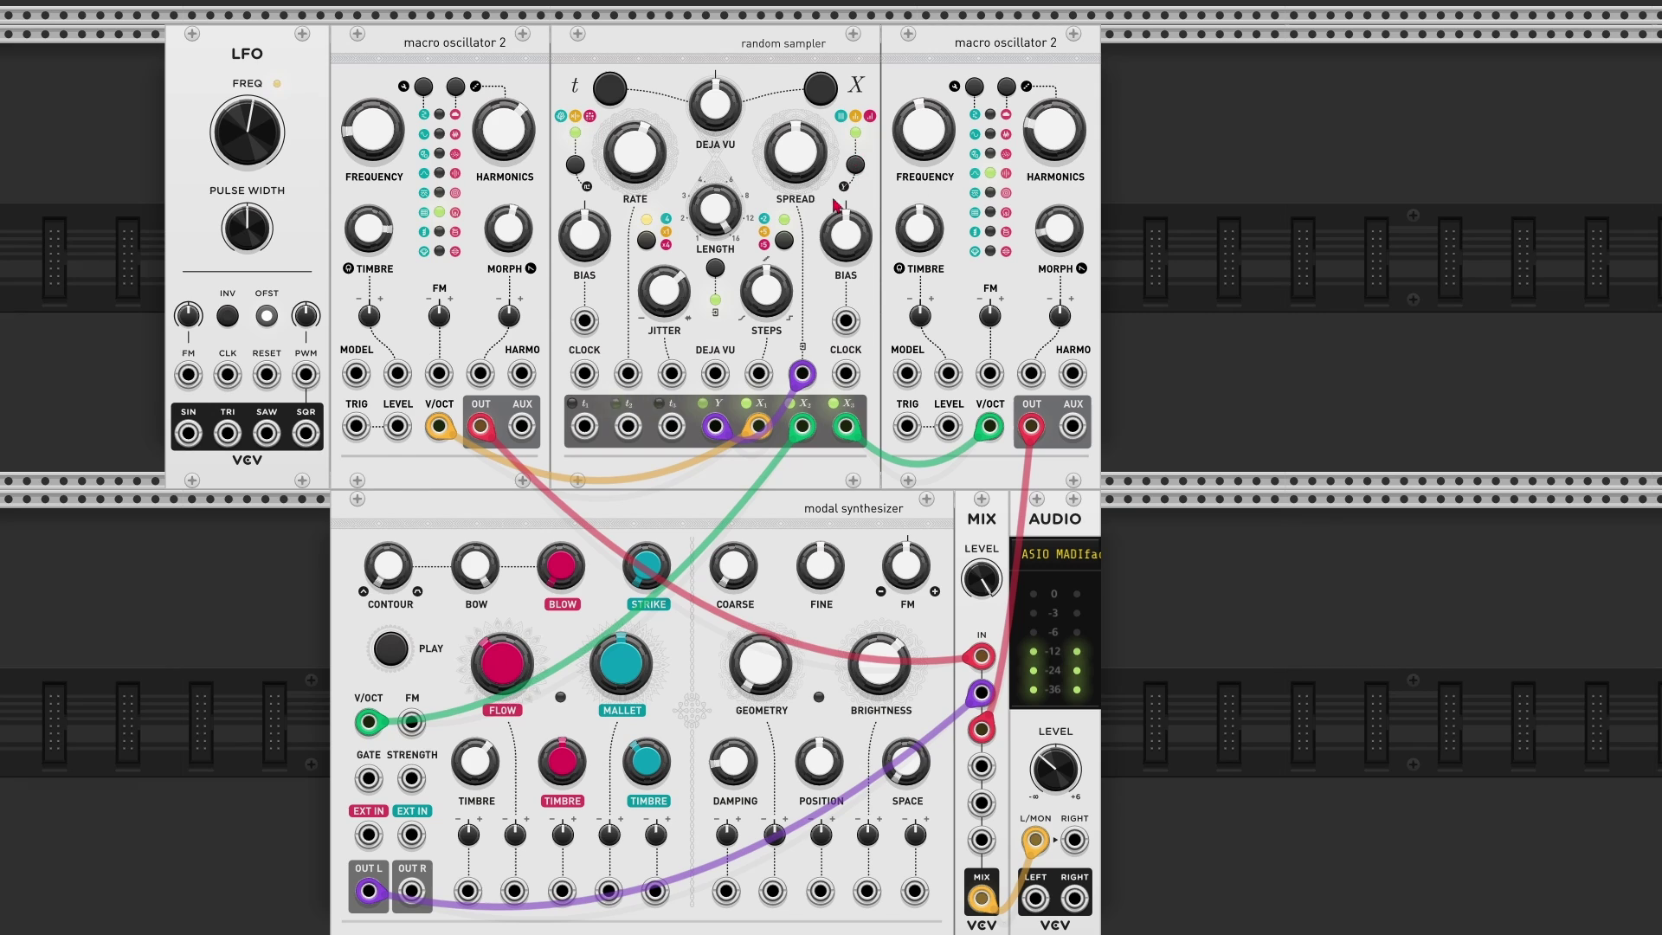
{"action": "mouse_move", "coordinate": [770, 303]}
{"action": "left_mouse_down"}
{"action": "mouse_move", "coordinate": [770, 286]}
{"action": "mouse_move", "coordinate": [776, 308]}
{"action": "left_mouse_up"}
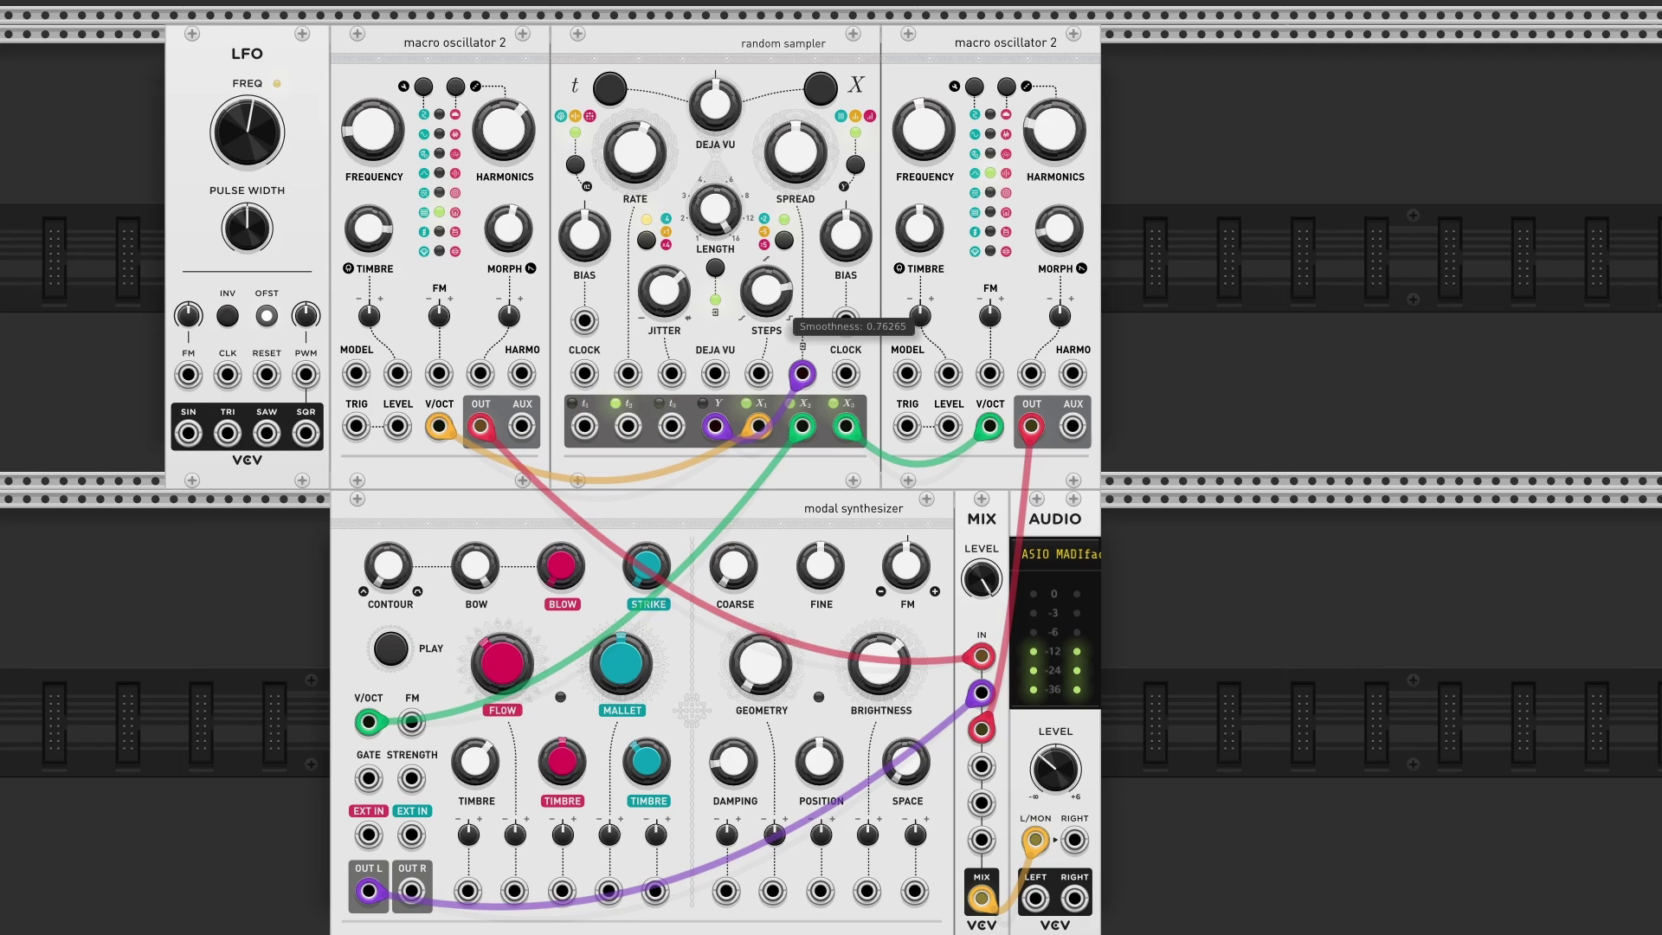
{"action": "left_mouse_down", "coordinate": [635, 152]}
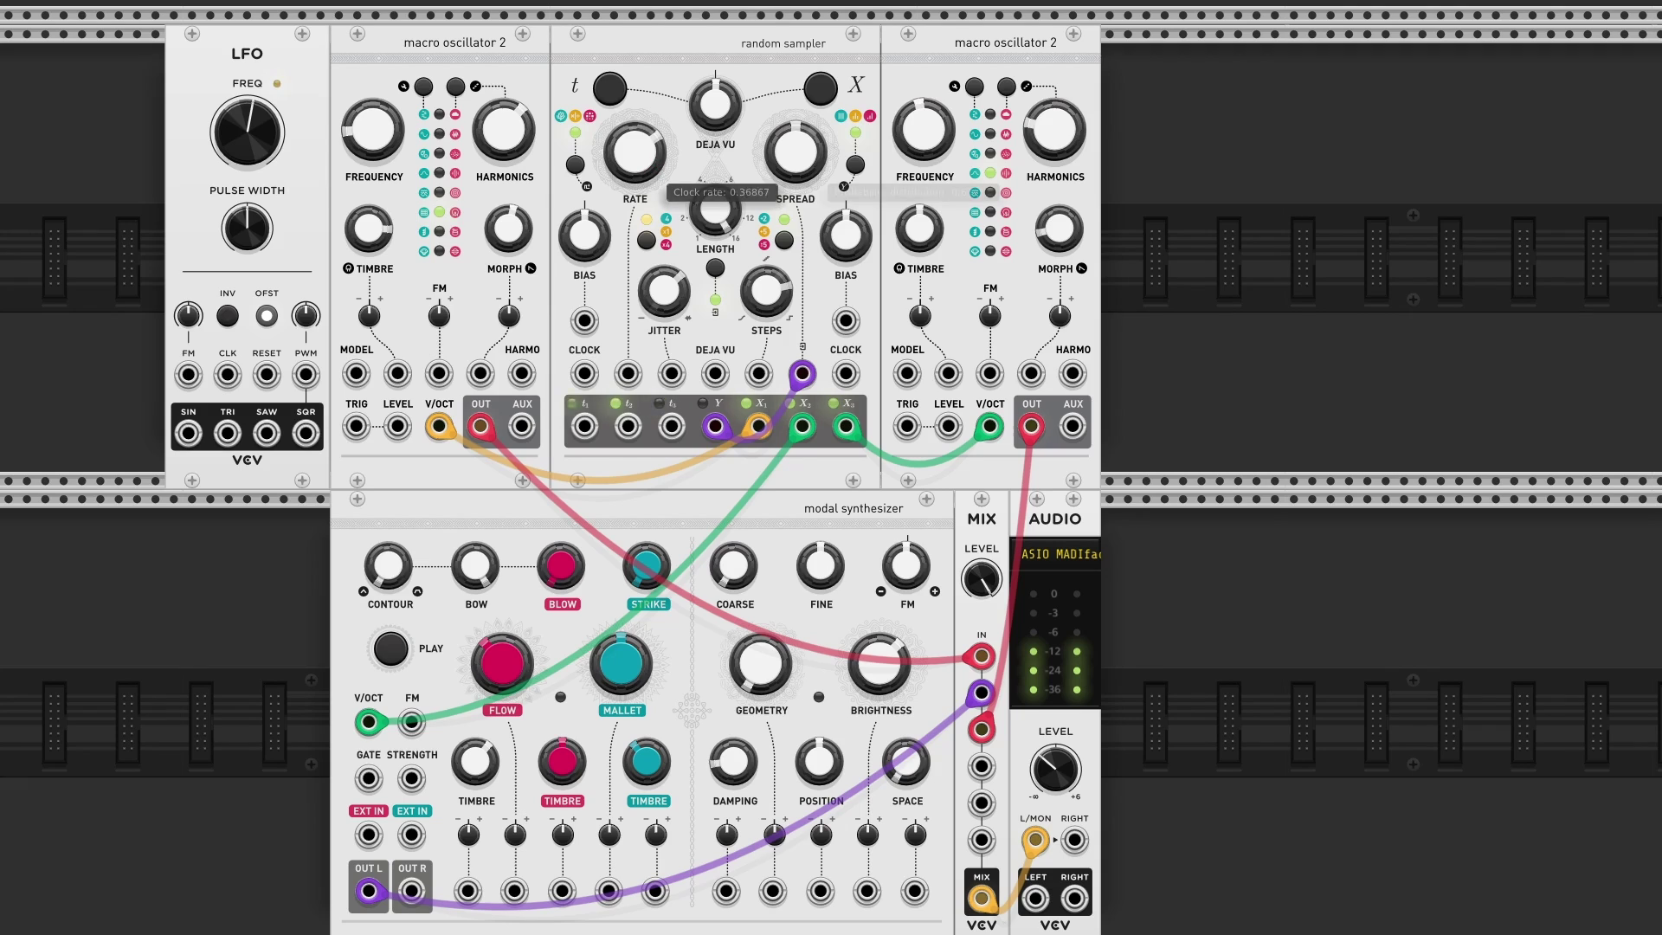
{"action": "mouse_move", "coordinate": [816, 169]}
{"action": "left_mouse_down"}
{"action": "mouse_move", "coordinate": [816, 149]}
{"action": "mouse_move", "coordinate": [798, 196]}
{"action": "left_mouse_up"}
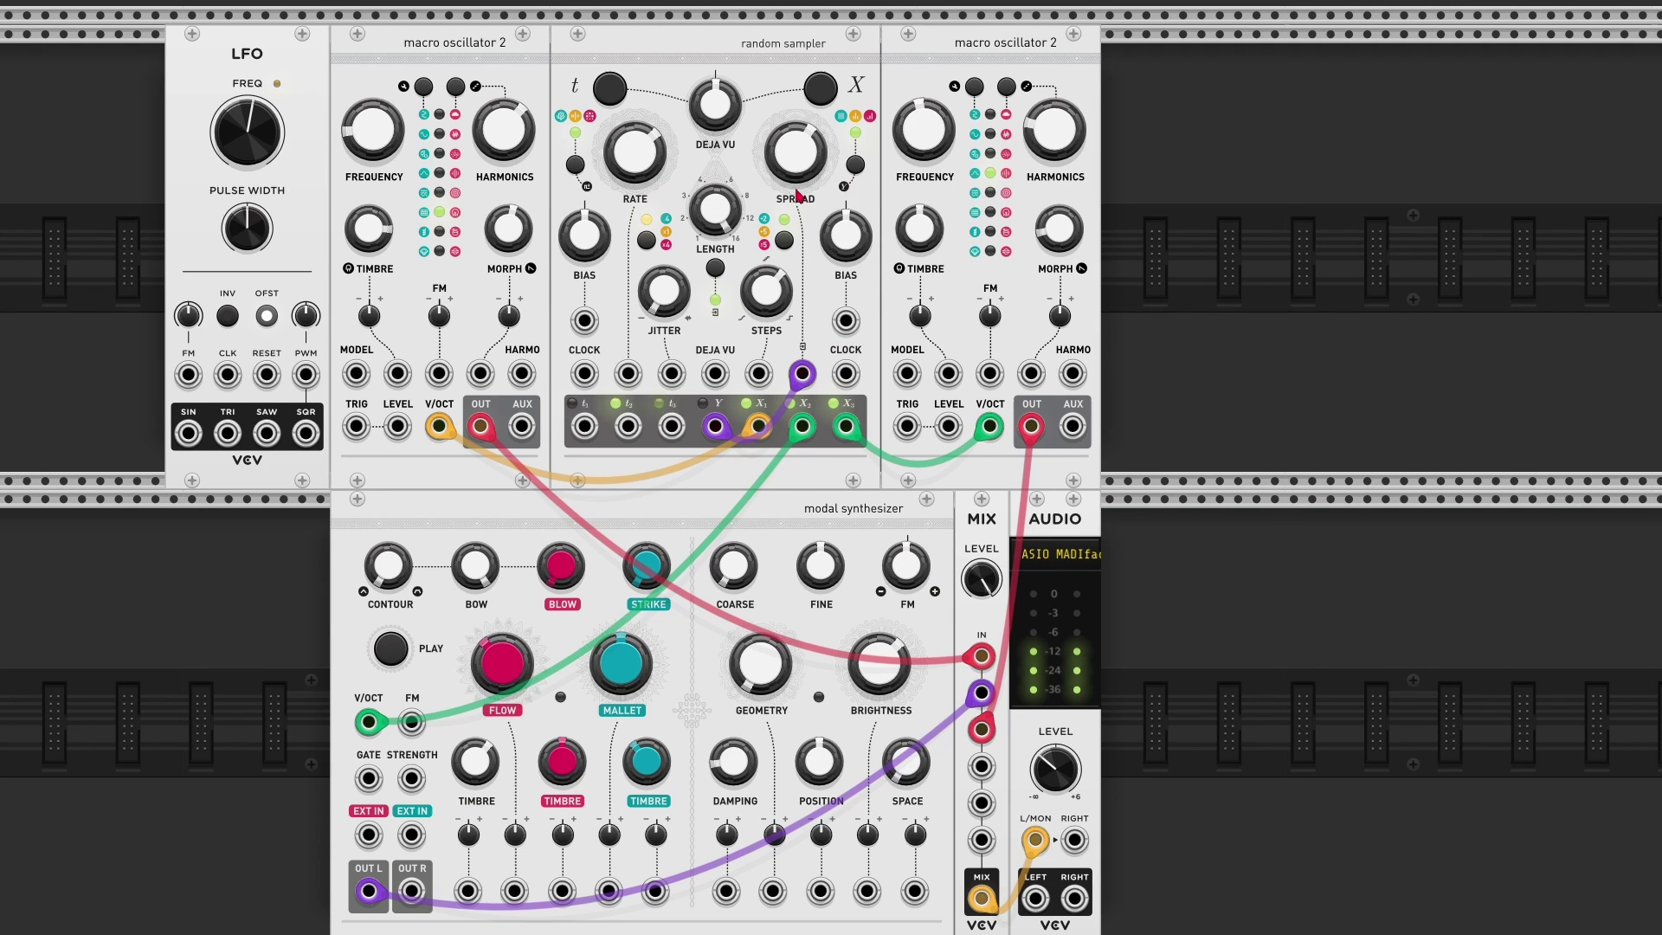
Choose T3 → X1, X2, X3 as the Internal X clock source in the sampler's context menu
{"action": "mouse_move", "coordinate": [805, 171]}
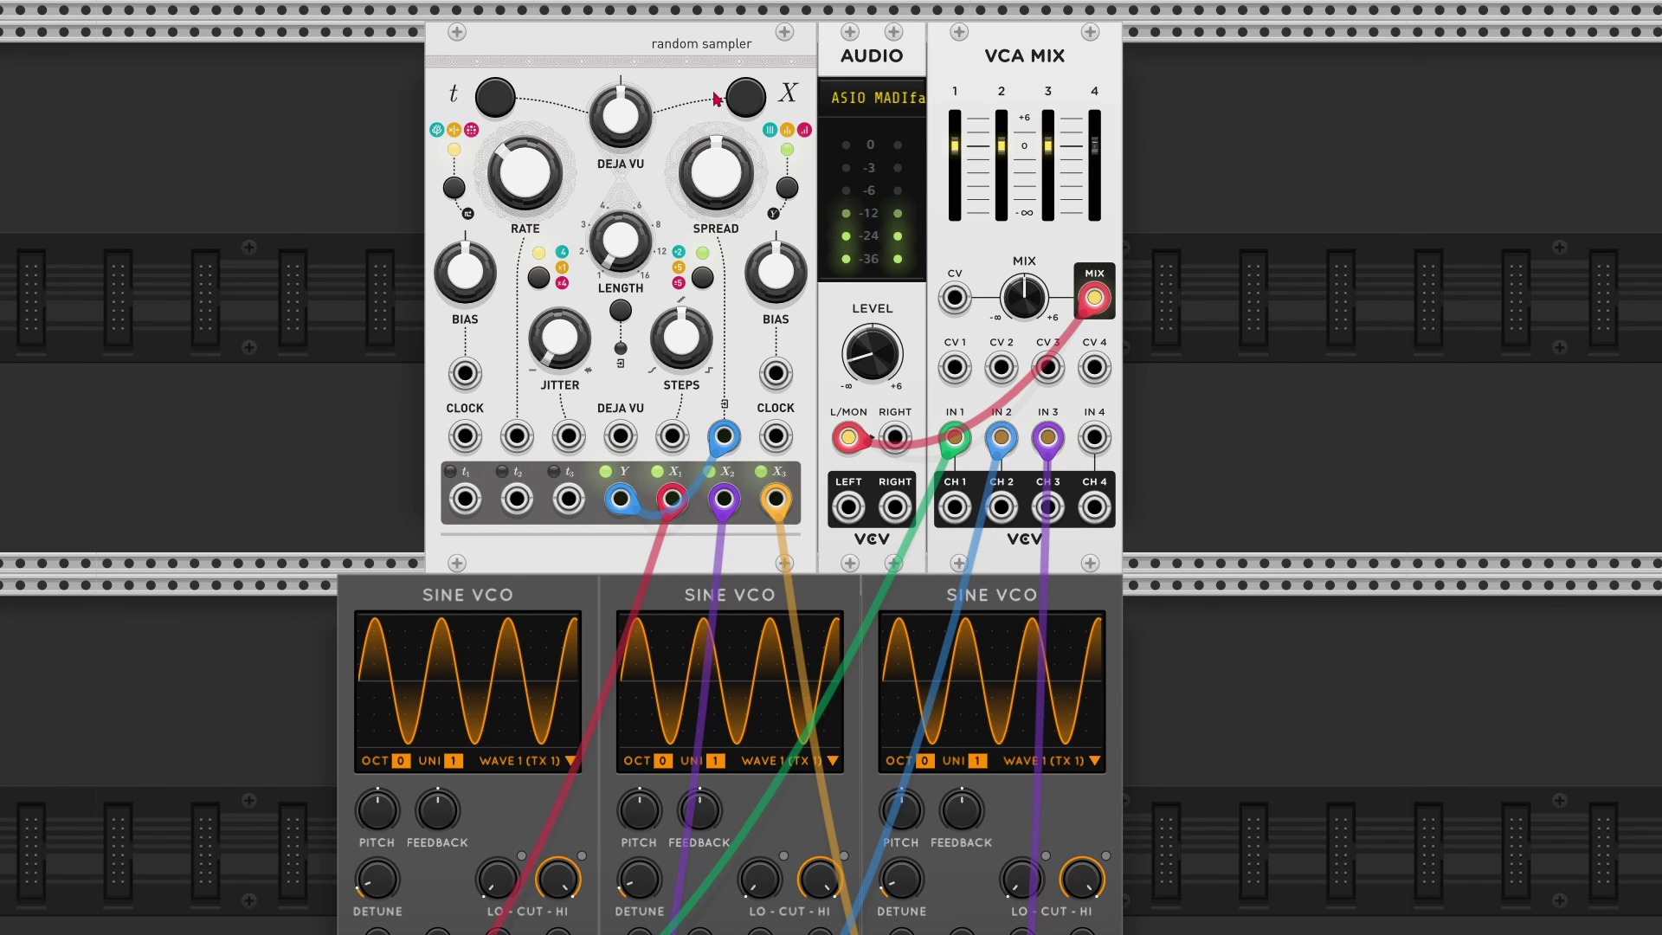
{"action": "right_click", "coordinate": [692, 71]}
{"action": "mouse_move", "coordinate": [836, 295]}
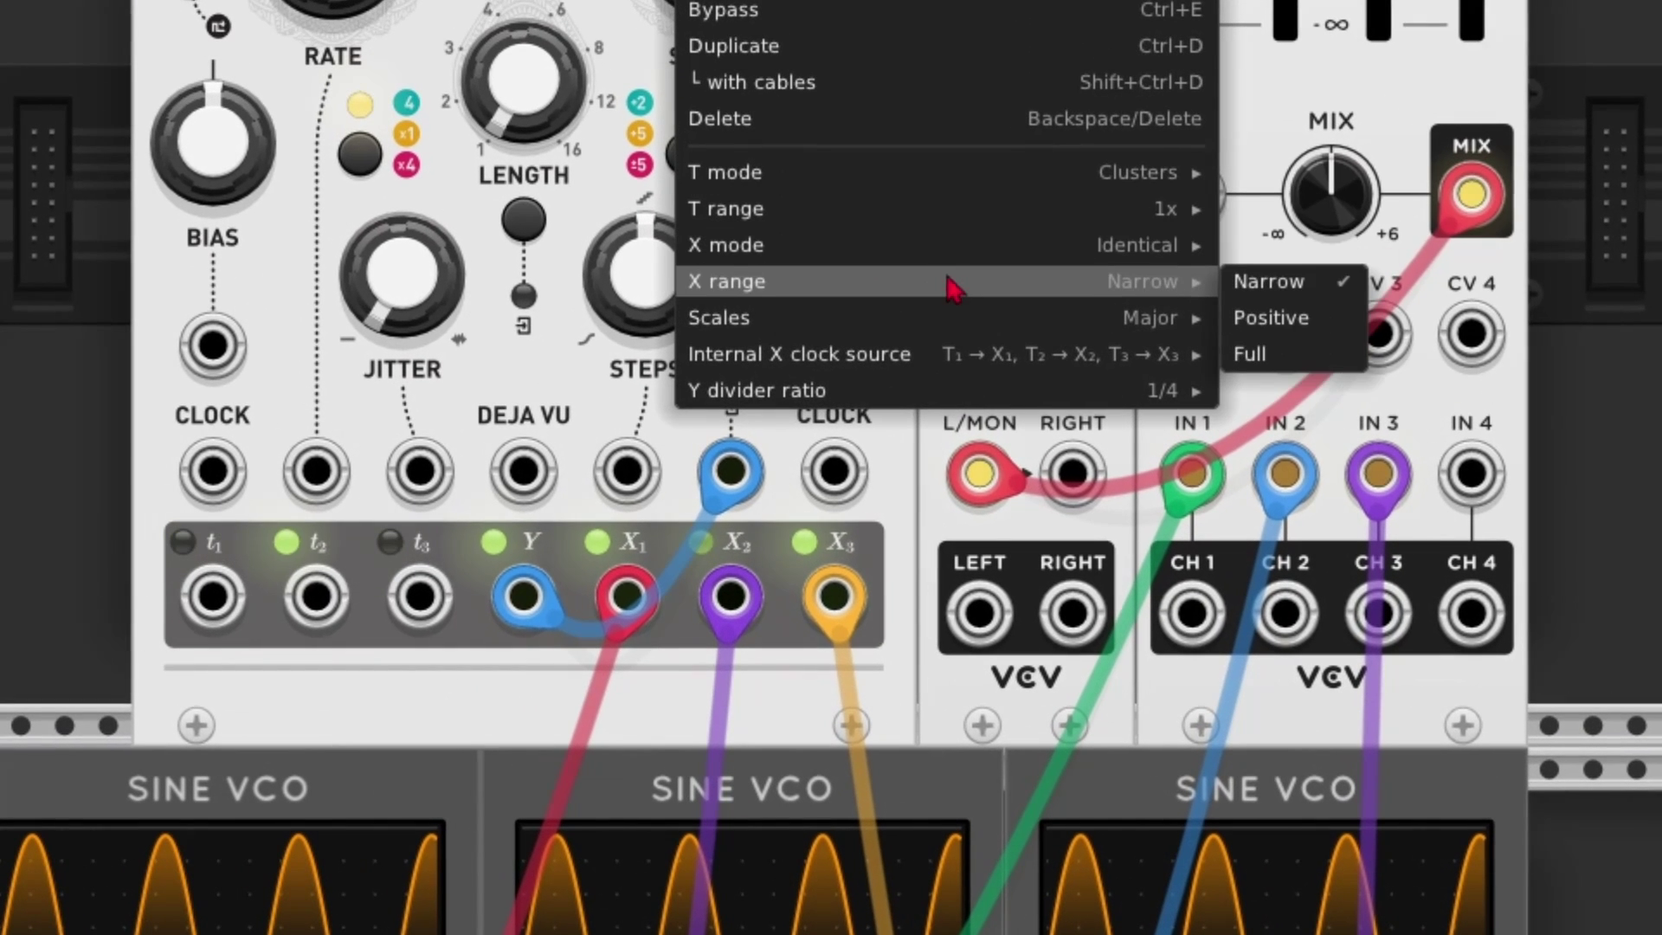
{"action": "mouse_move", "coordinate": [717, 366]}
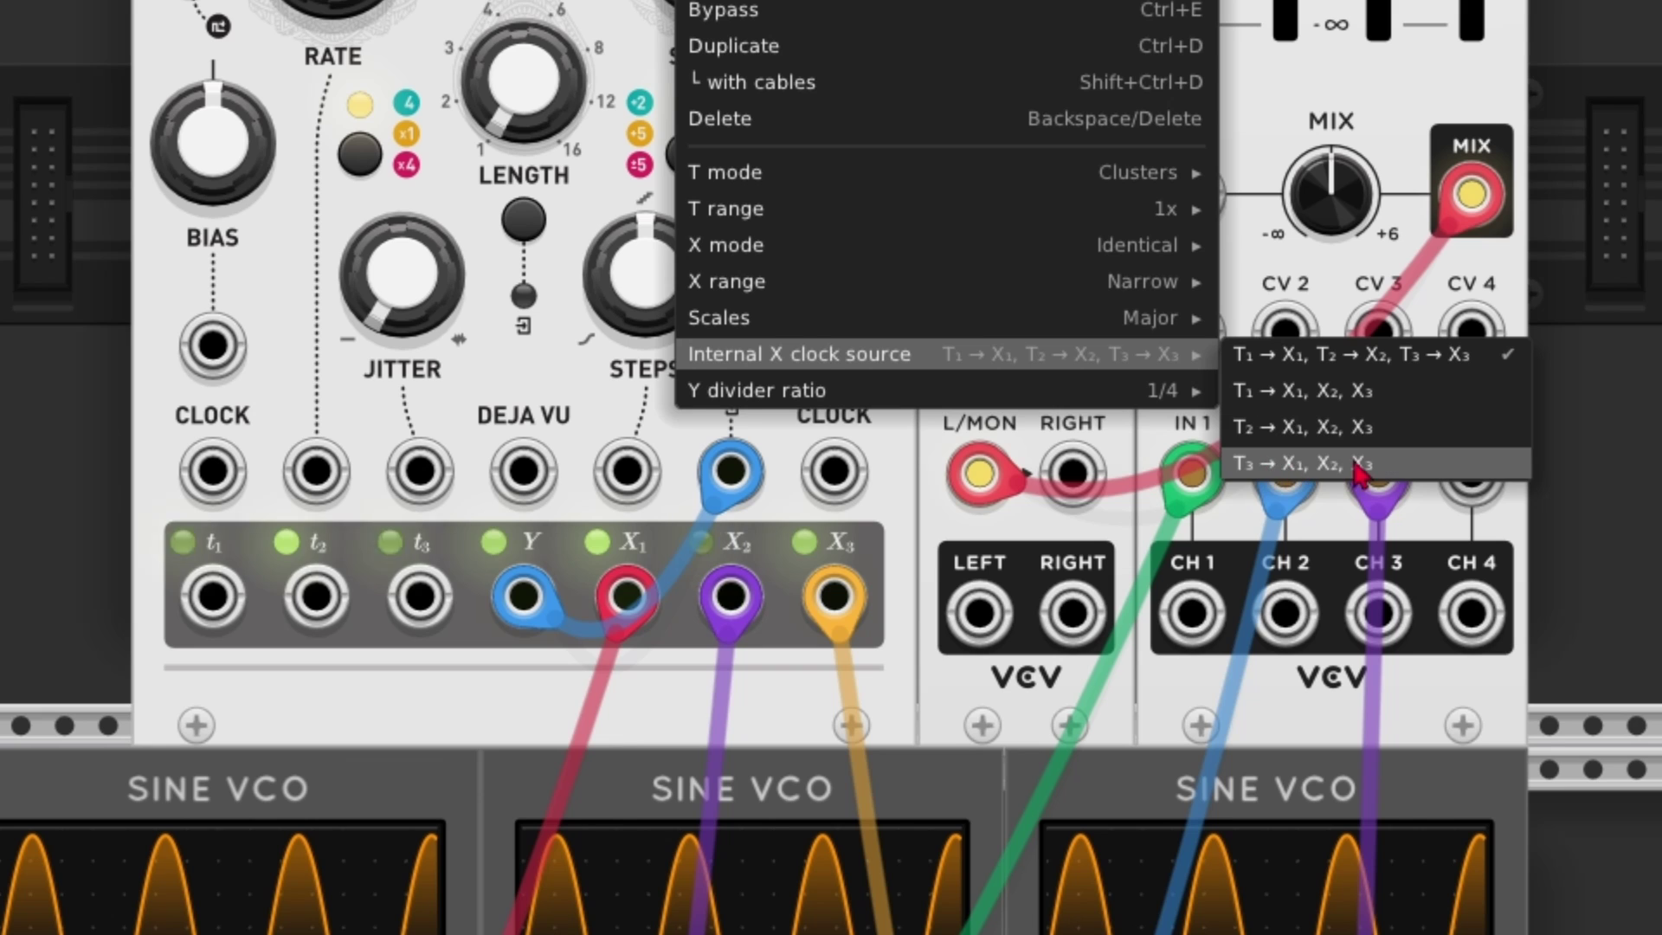
{"action": "left_click", "coordinate": [1428, 465]}
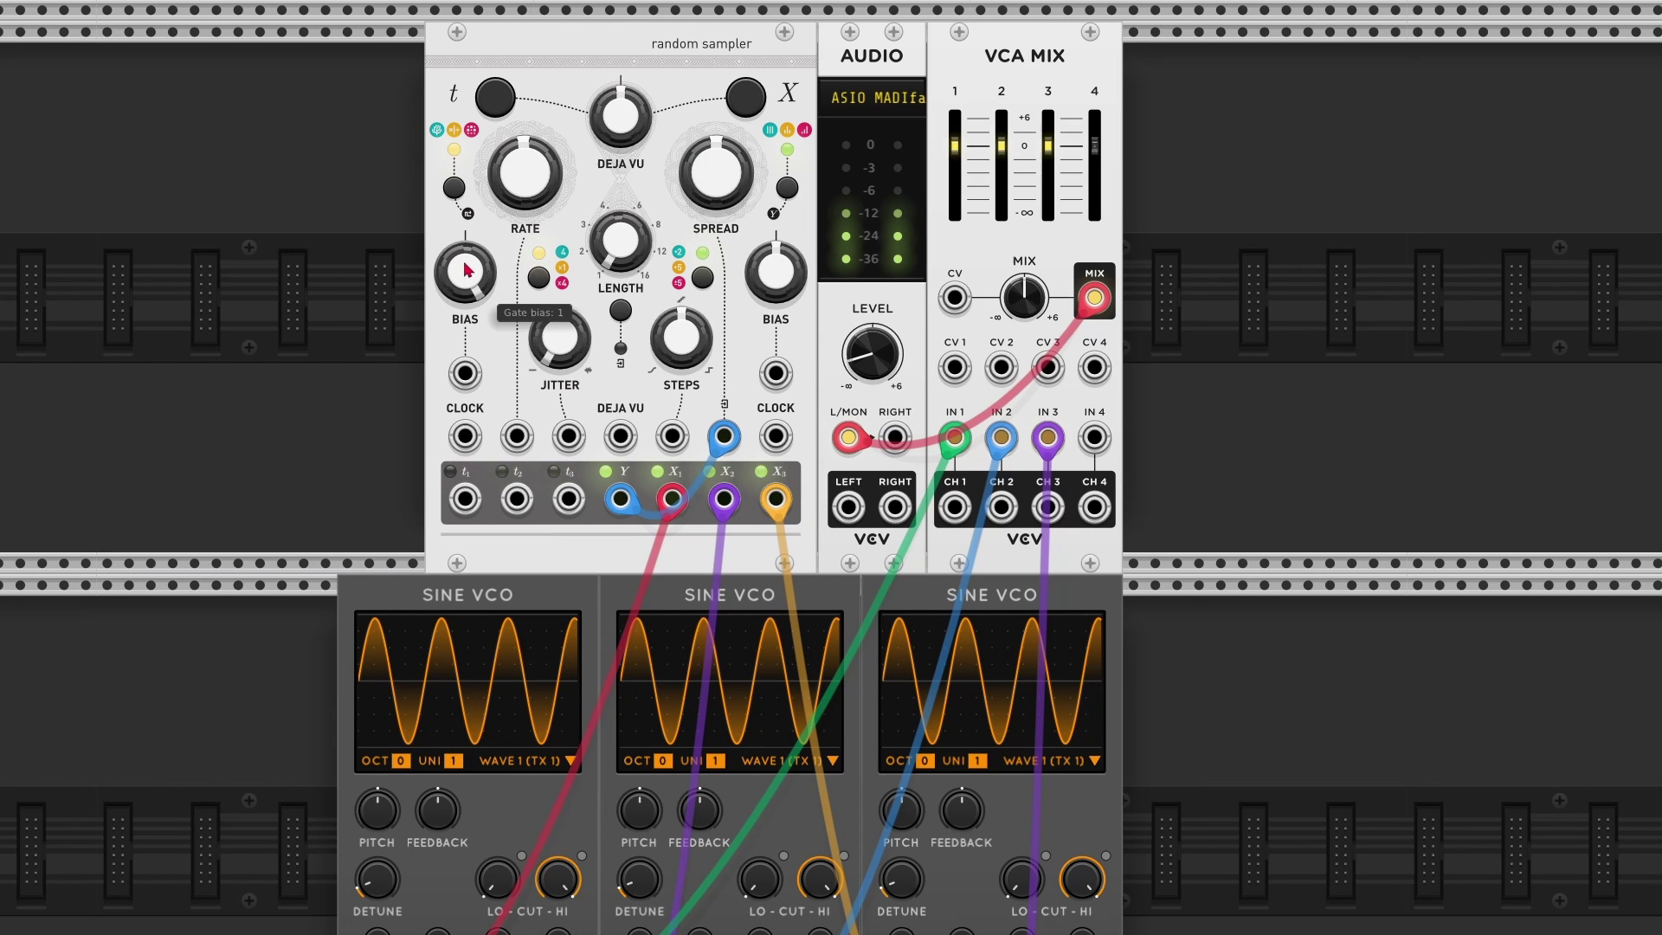
Recheck the Internal X clock source, then push Steps smoothness to maximum and back to about 0.52
{"action": "right_click", "coordinate": [537, 91]}
{"action": "mouse_move", "coordinate": [631, 422]}
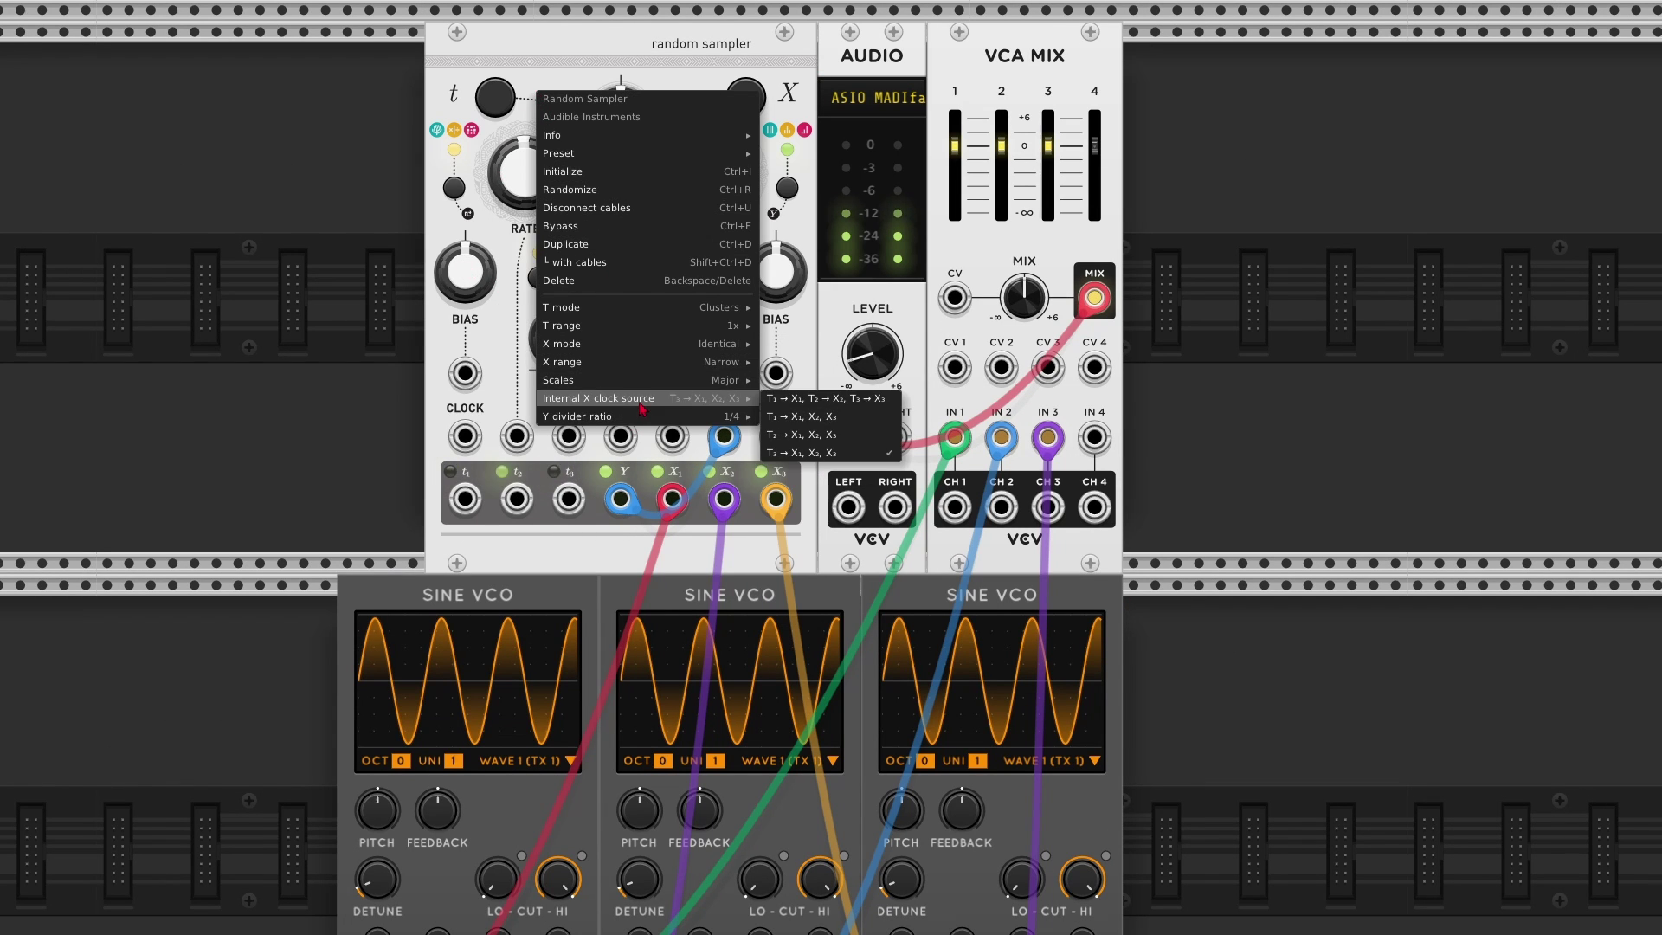
{"action": "left_click", "coordinate": [1317, 459]}
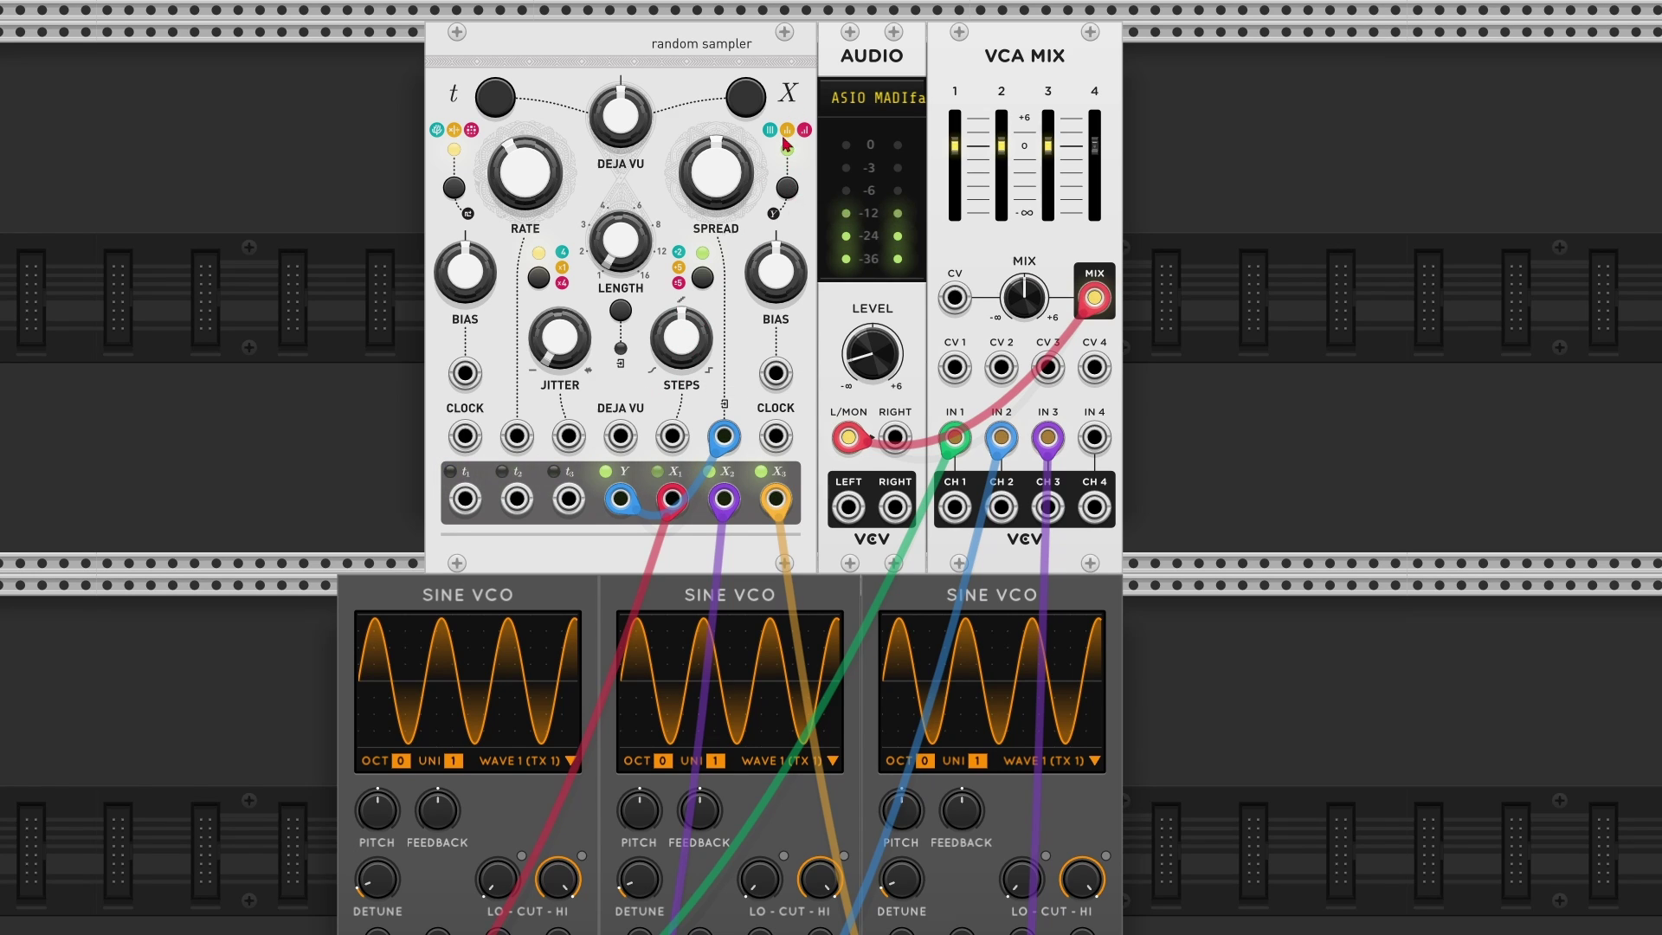
{"action": "left_click_drag", "start_coordinate": [684, 350], "coordinate": [683, 350]}
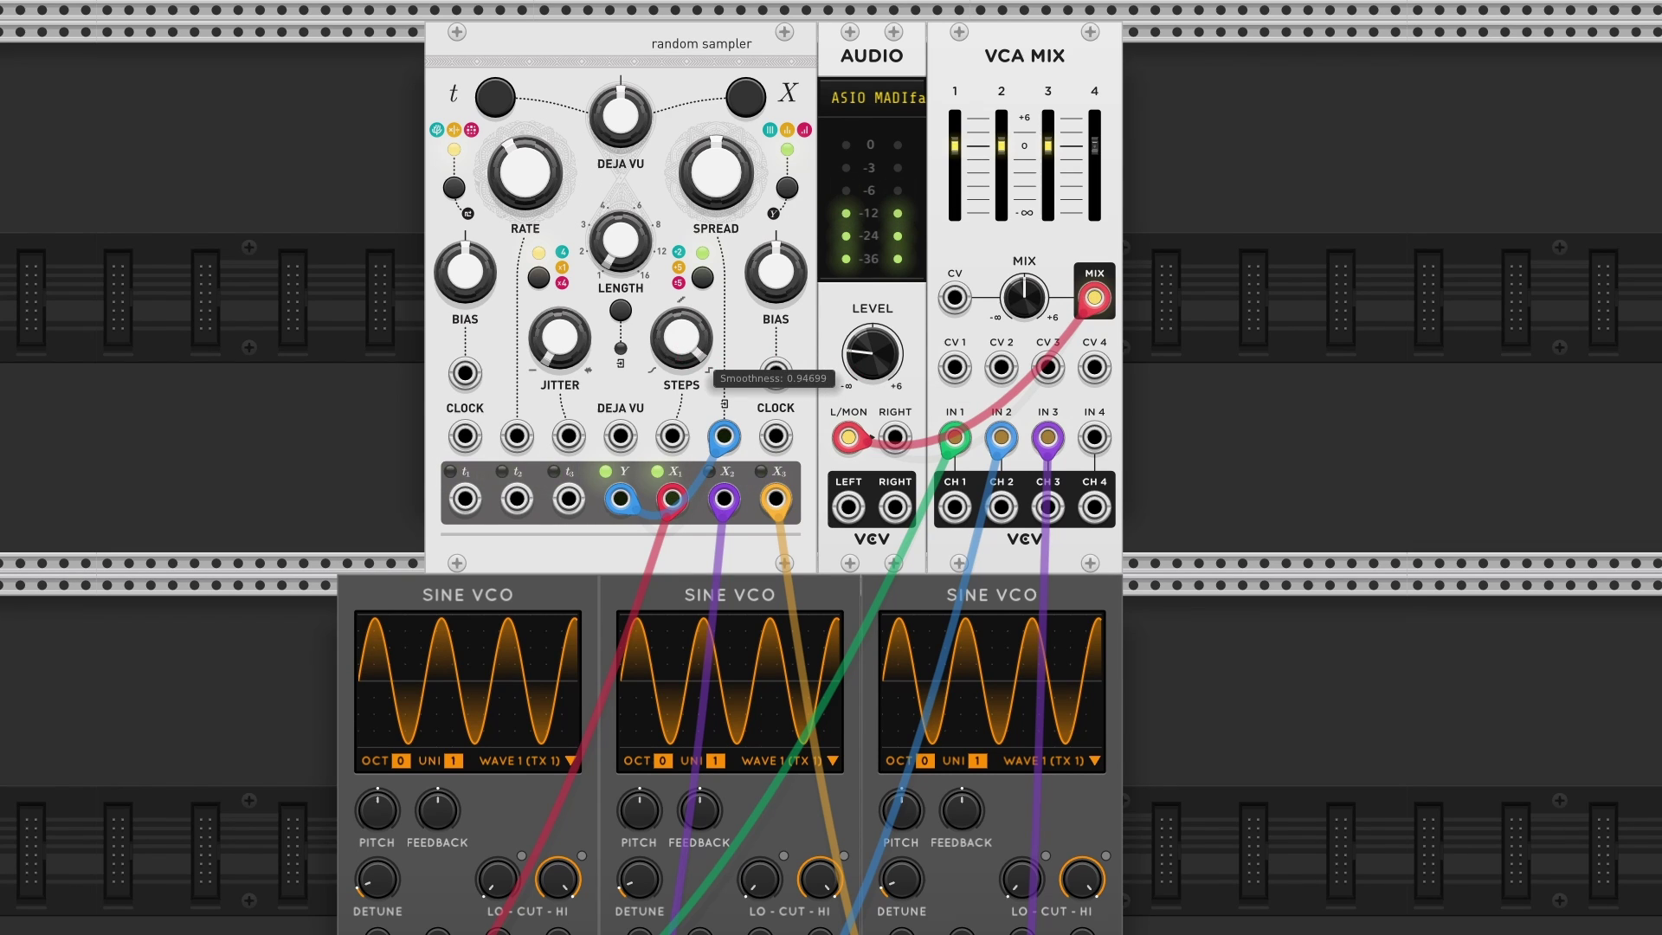
{"action": "left_click_drag", "start_coordinate": [681, 340], "coordinate": [680, 354]}
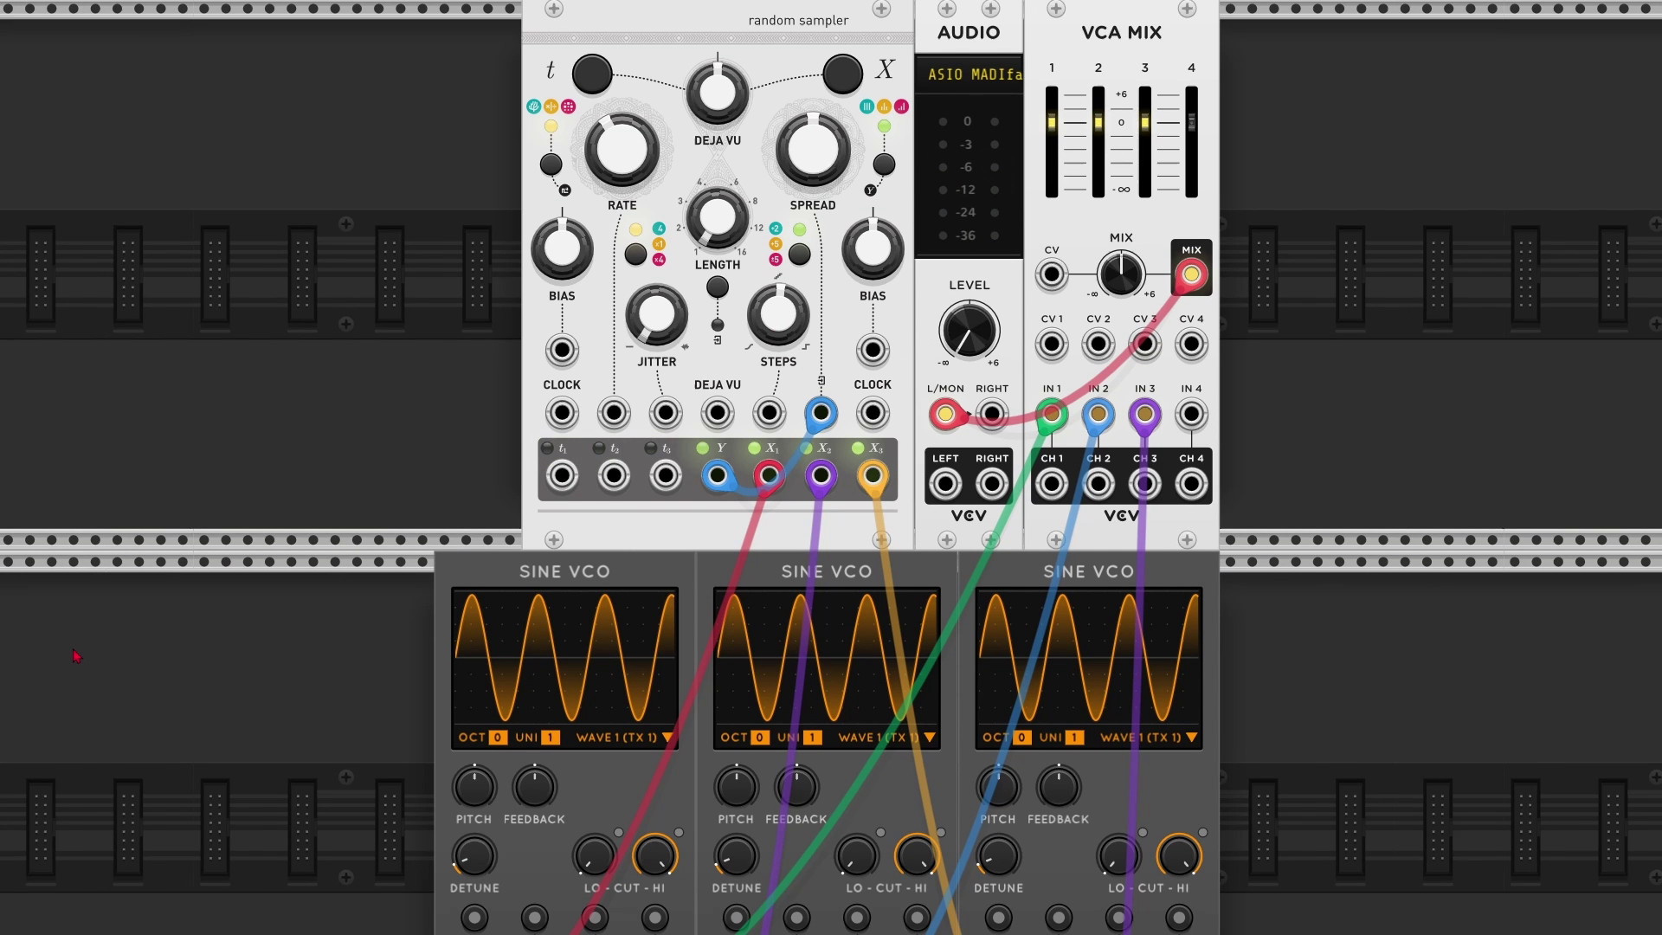
Add a VCV Quantizer set to the Dorian preset and duplicate it into three
{"action": "right_click", "coordinate": [76, 655]}
{"action": "right_click", "coordinate": [224, 600]}
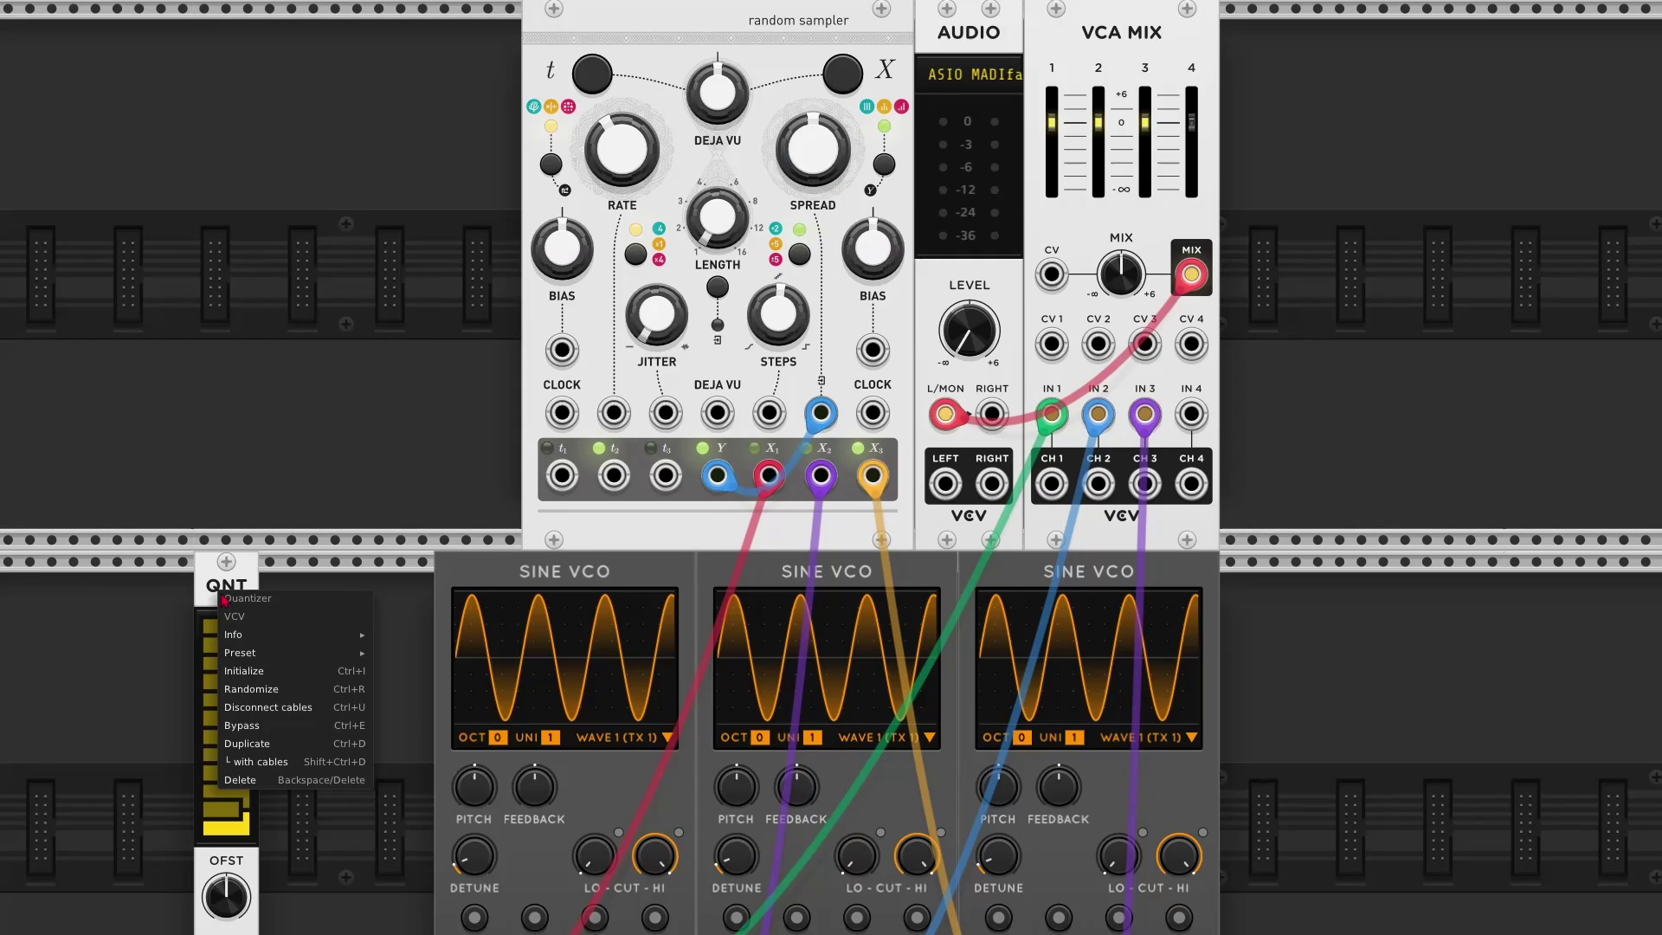
{"action": "mouse_move", "coordinate": [286, 653]}
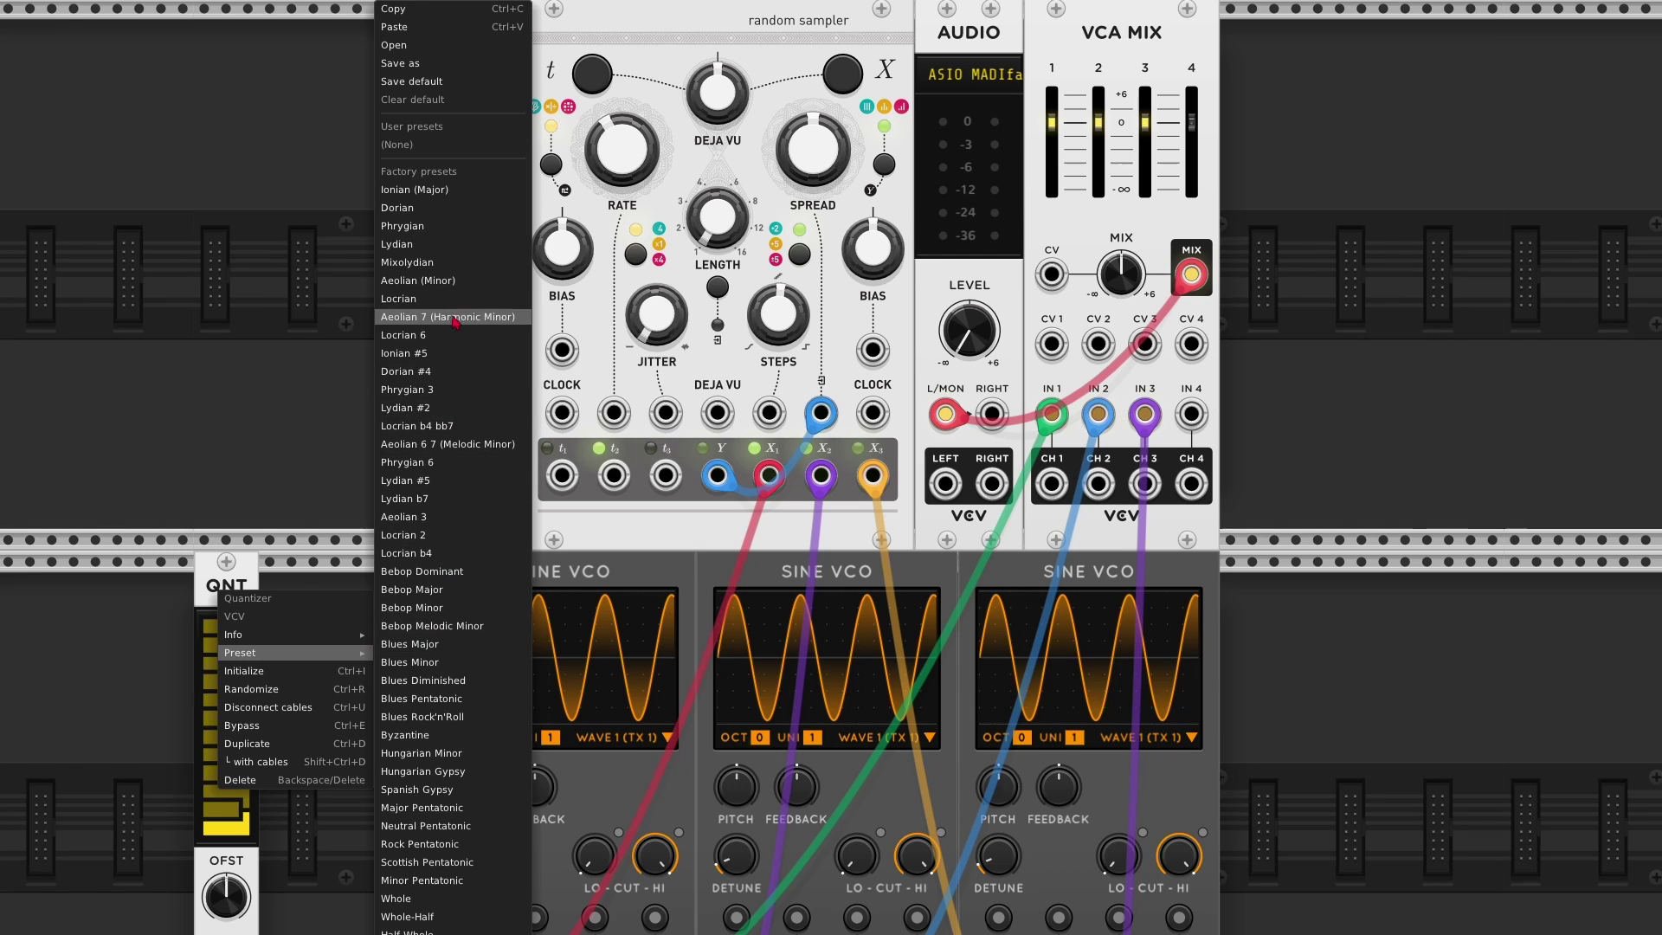
{"action": "left_click", "coordinate": [437, 208]}
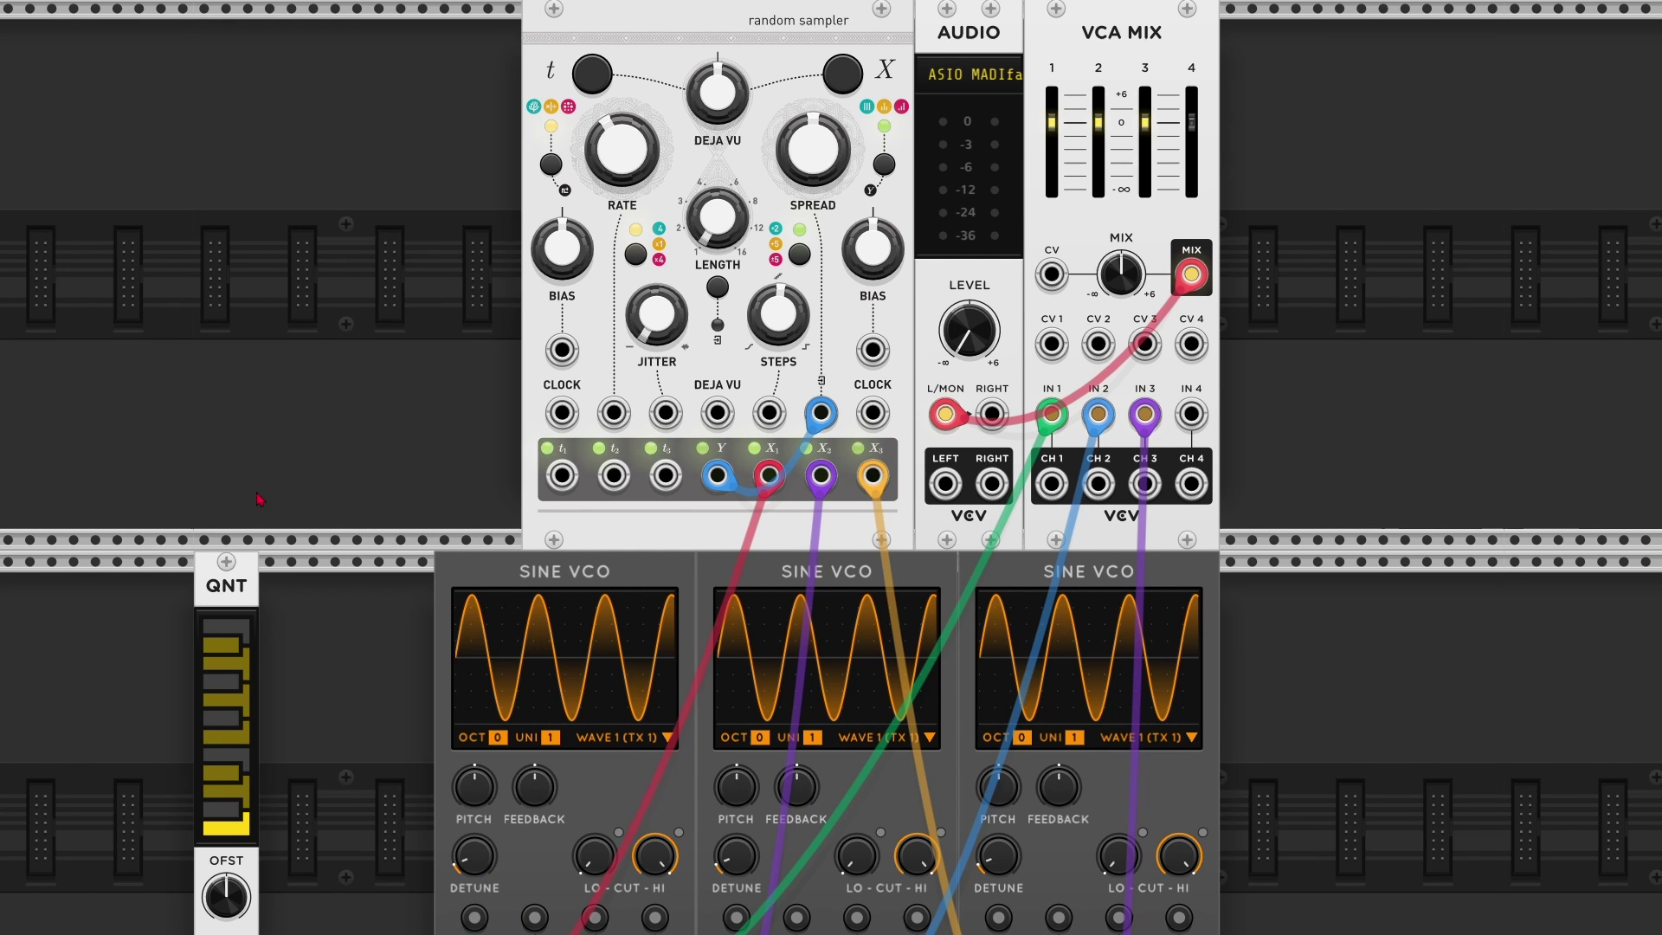
{"action": "scroll", "coordinate": [257, 499], "scroll_direction": "down", "scroll_amount": 2}
{"action": "left_click", "coordinate": [227, 553], "text": "ctrl"}
{"action": "key", "text": "ctrl+d"}
{"action": "key", "text": "ctrl+d"}
Patch X1–X3 into the three quantizer inputs and the quantizer outputs into each Sine VCO's V/OCT
{"action": "scroll", "coordinate": [740, 374], "scroll_direction": "right", "scroll_amount": 2}
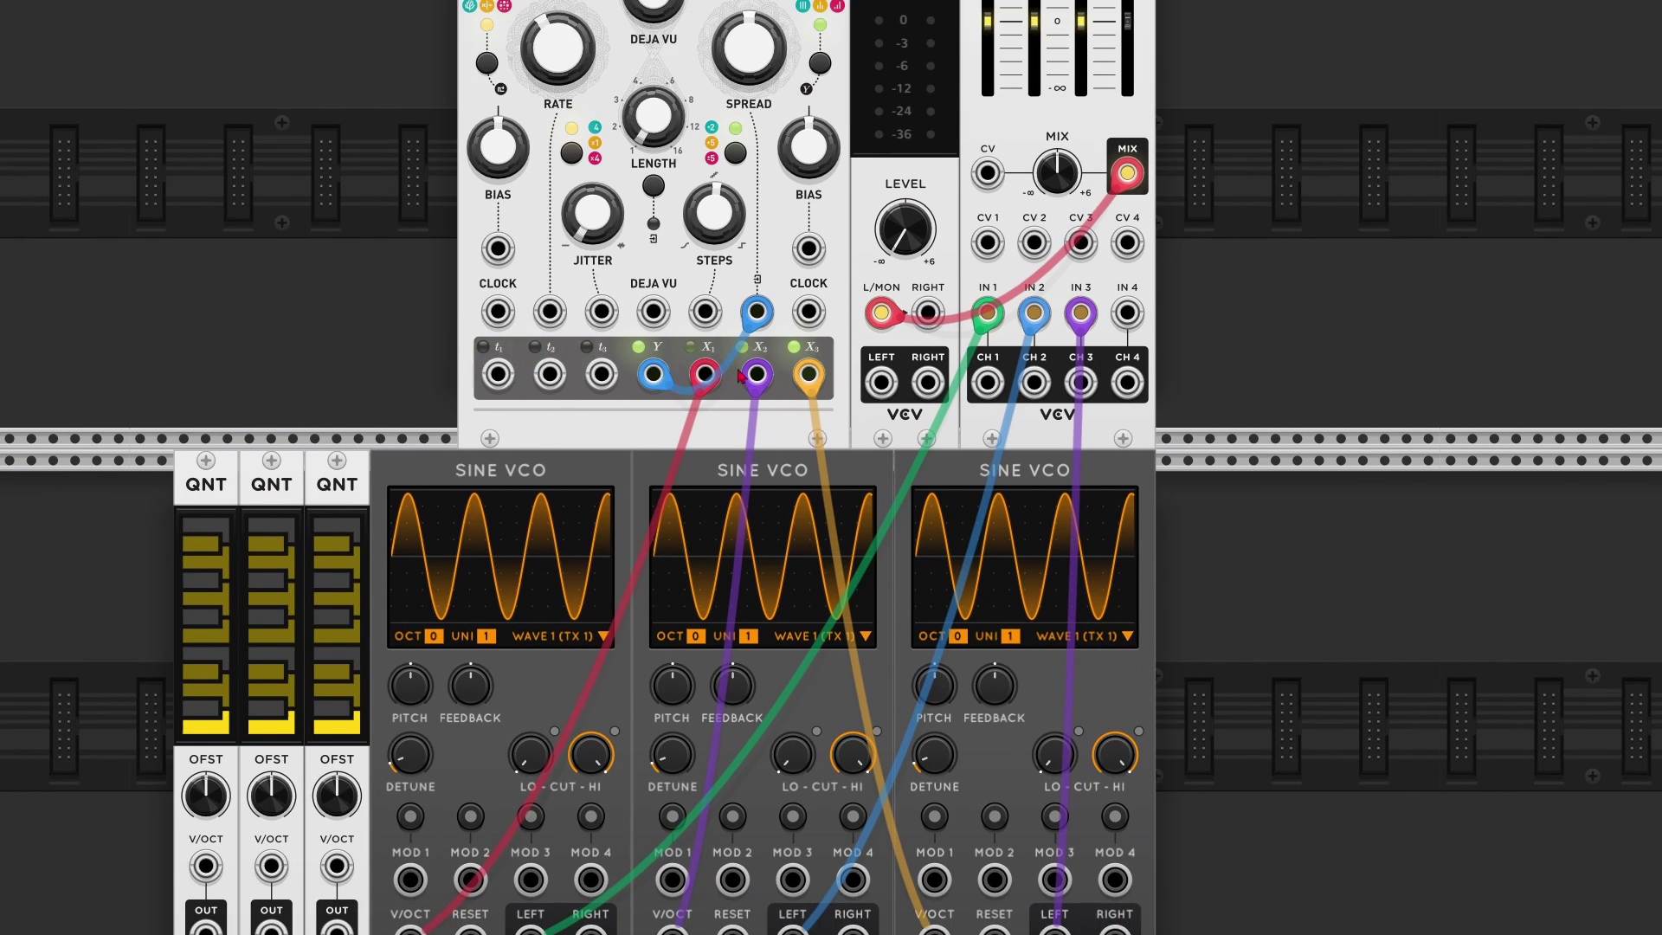
{"action": "scroll", "coordinate": [740, 374], "scroll_direction": "down", "scroll_amount": 2}
{"action": "left_click_drag", "start_coordinate": [410, 844], "coordinate": [206, 779]}
{"action": "left_click_drag", "start_coordinate": [672, 844], "coordinate": [271, 779]}
{"action": "left_click_drag", "start_coordinate": [935, 844], "coordinate": [336, 779]}
{"action": "left_click_drag", "start_coordinate": [206, 849], "coordinate": [410, 844]}
{"action": "scroll", "coordinate": [271, 848], "scroll_direction": "down", "scroll_amount": 2}
{"action": "left_click_drag", "start_coordinate": [264, 754], "coordinate": [665, 761]}
{"action": "left_click_drag", "start_coordinate": [330, 754], "coordinate": [926, 761]}
{"action": "scroll", "coordinate": [865, 298], "scroll_direction": "up", "scroll_amount": 3}
{"action": "scroll", "coordinate": [866, 298], "scroll_direction": "right", "scroll_amount": 1}
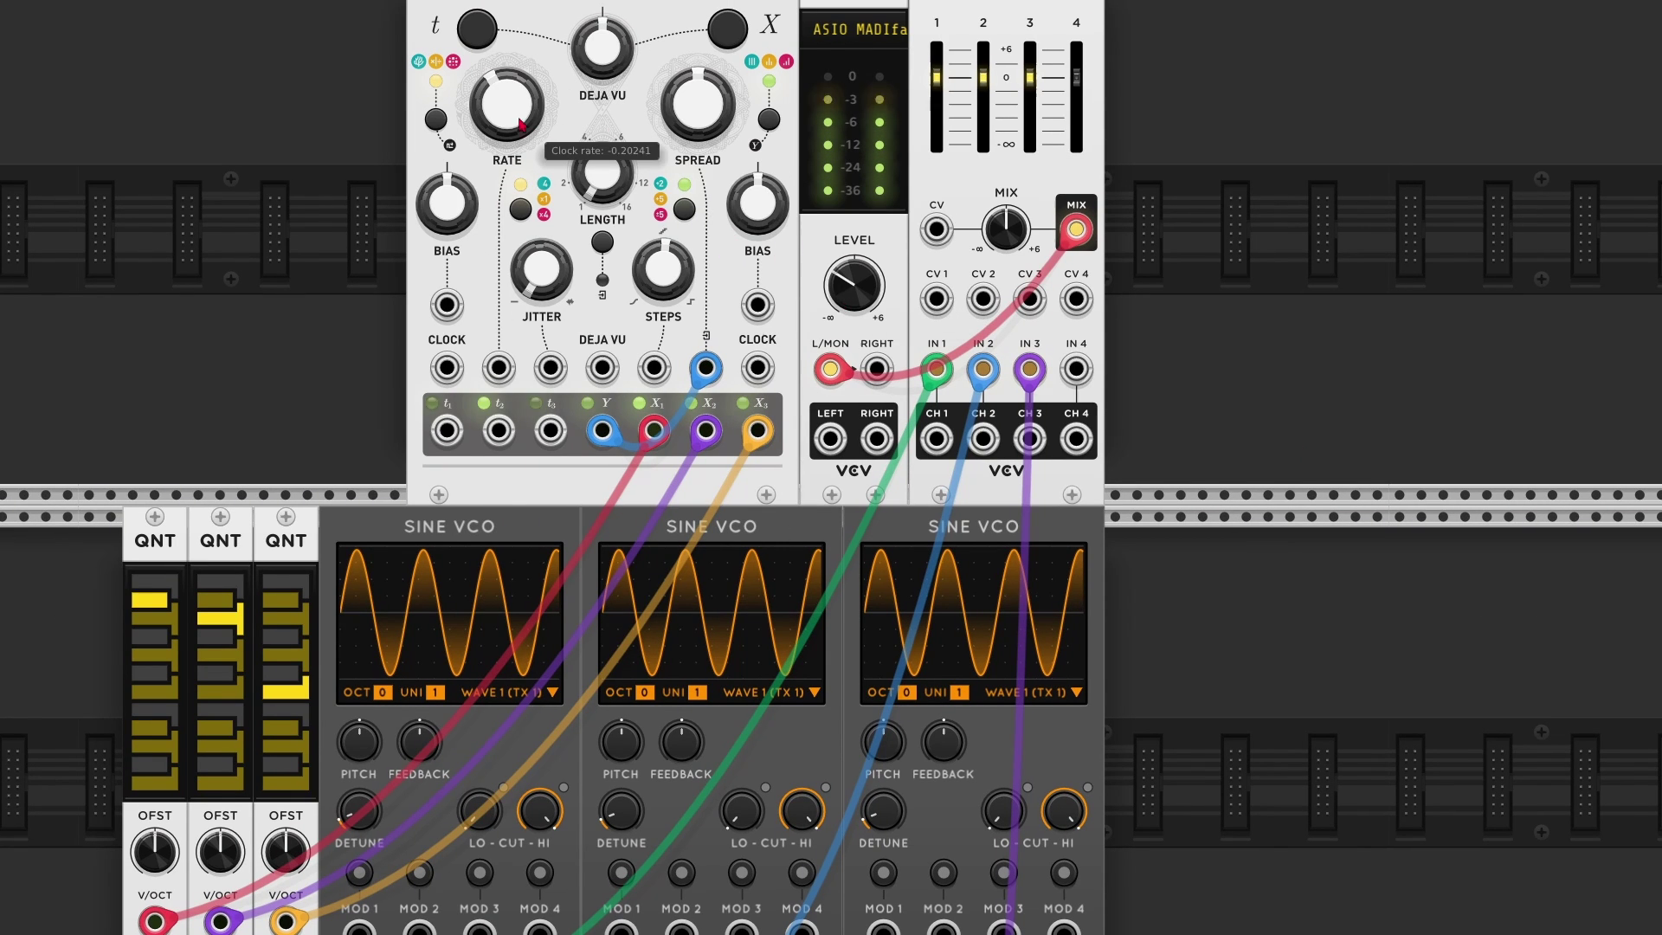
Slightly lower the sampler's clock rate and toggle its X mode away and back
{"action": "left_click_drag", "start_coordinate": [534, 127], "coordinate": [534, 130]}
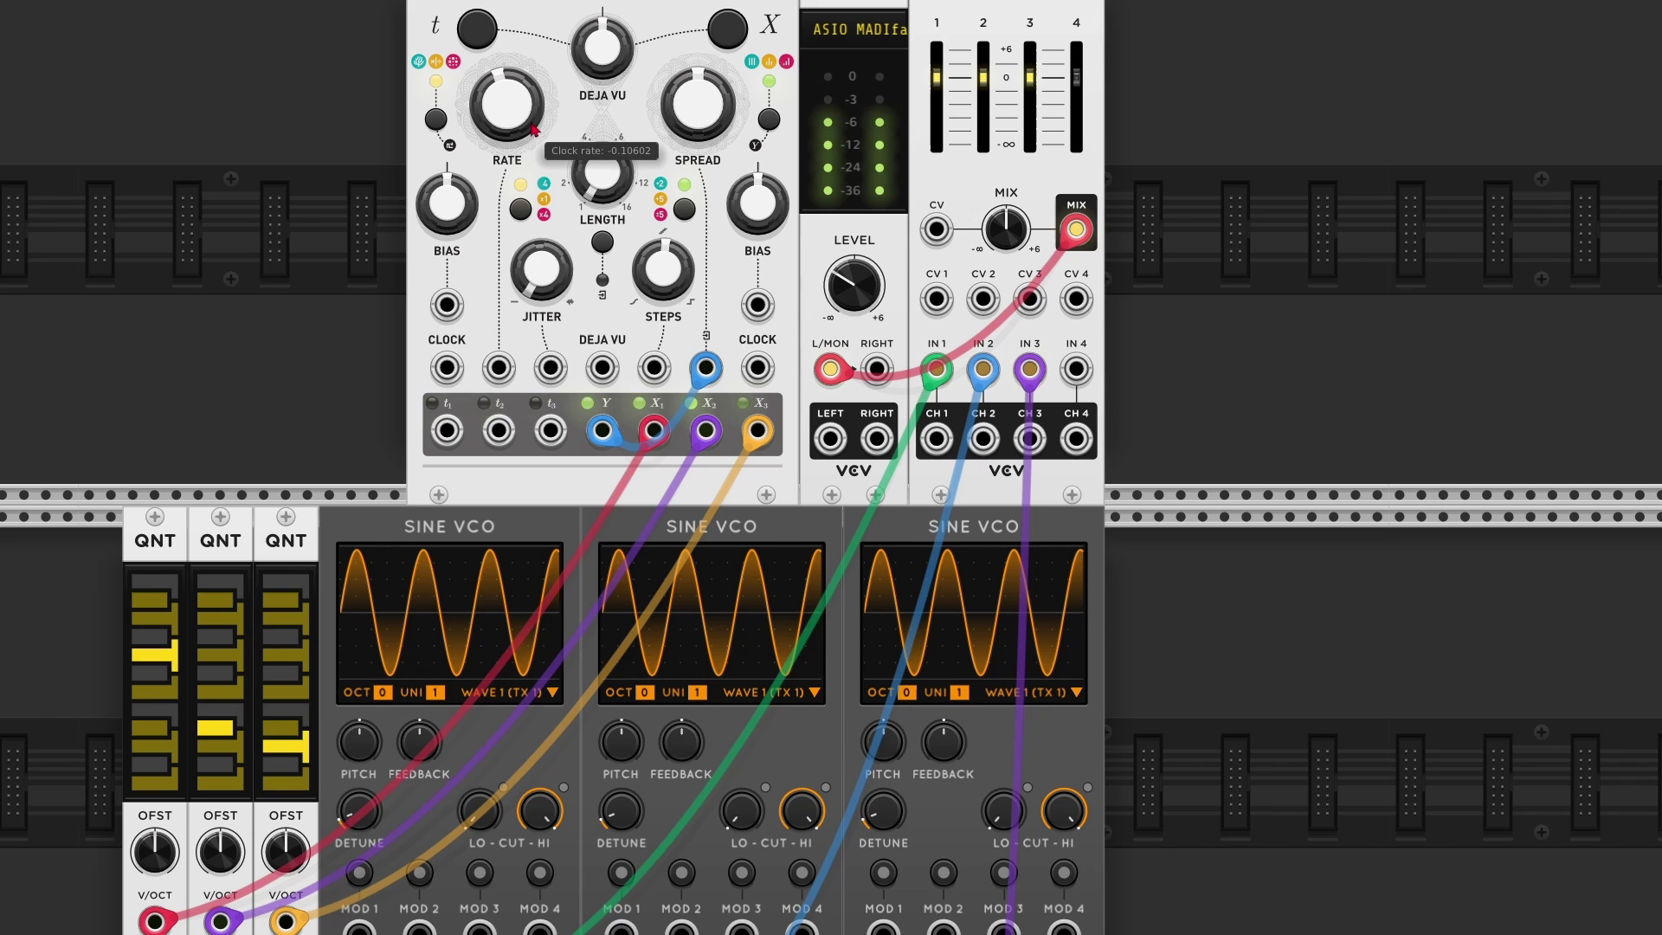
{"action": "scroll", "coordinate": [375, 395], "scroll_direction": "up", "scroll_amount": 2}
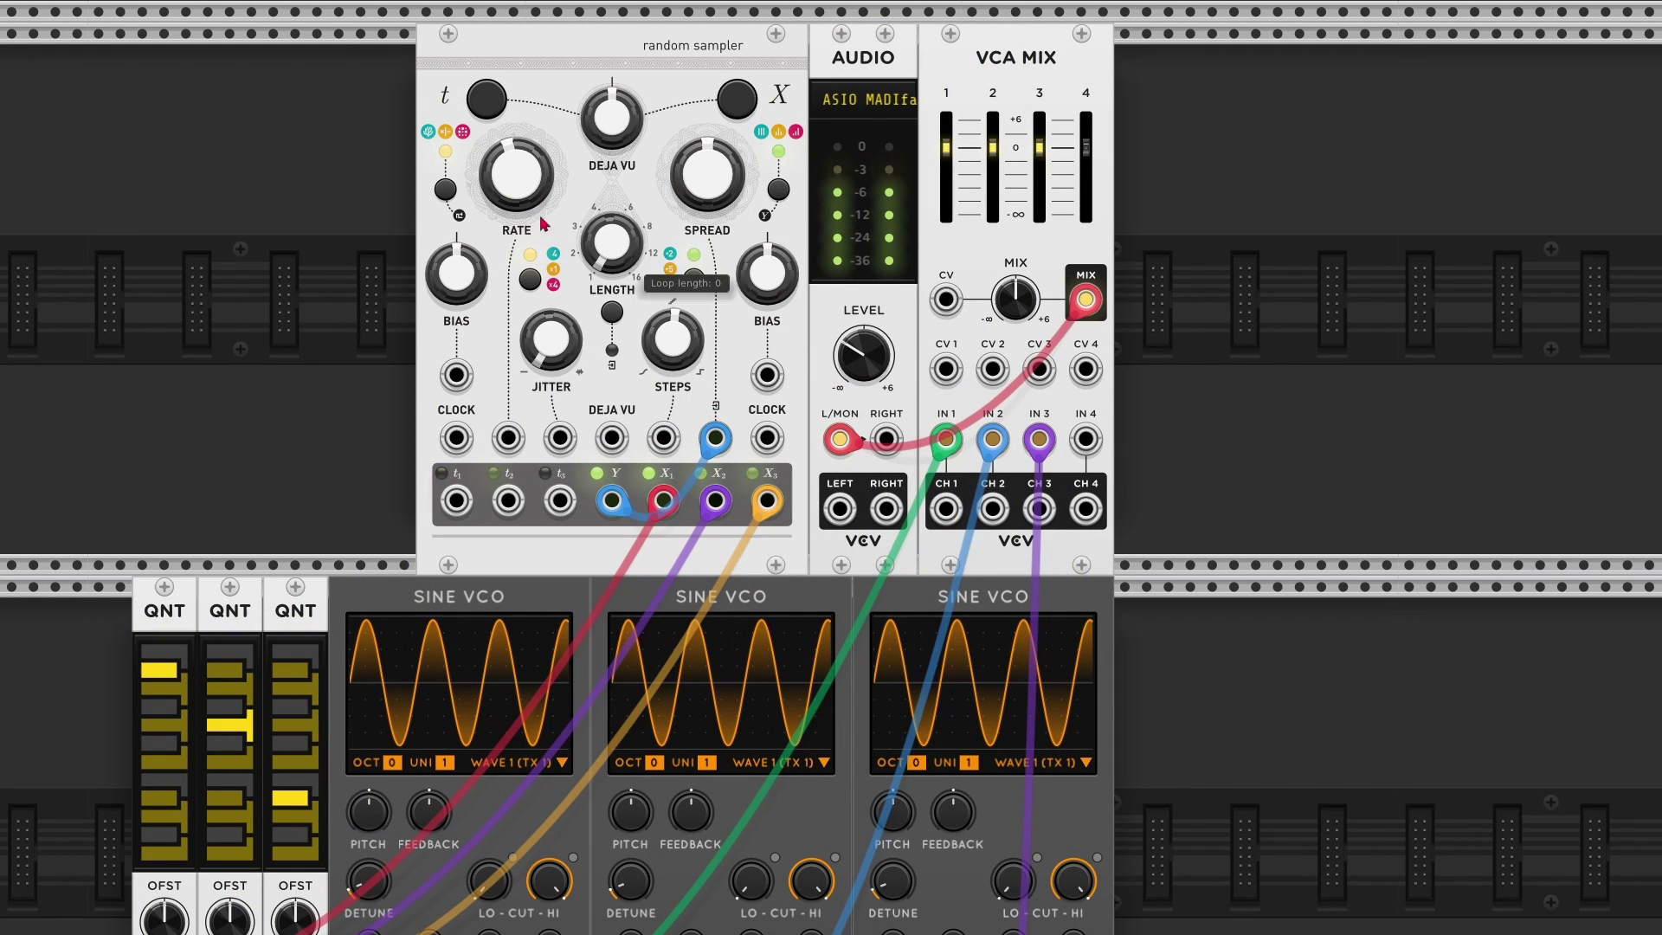
{"action": "left_click", "coordinate": [783, 191]}
{"action": "left_click", "coordinate": [783, 192]}
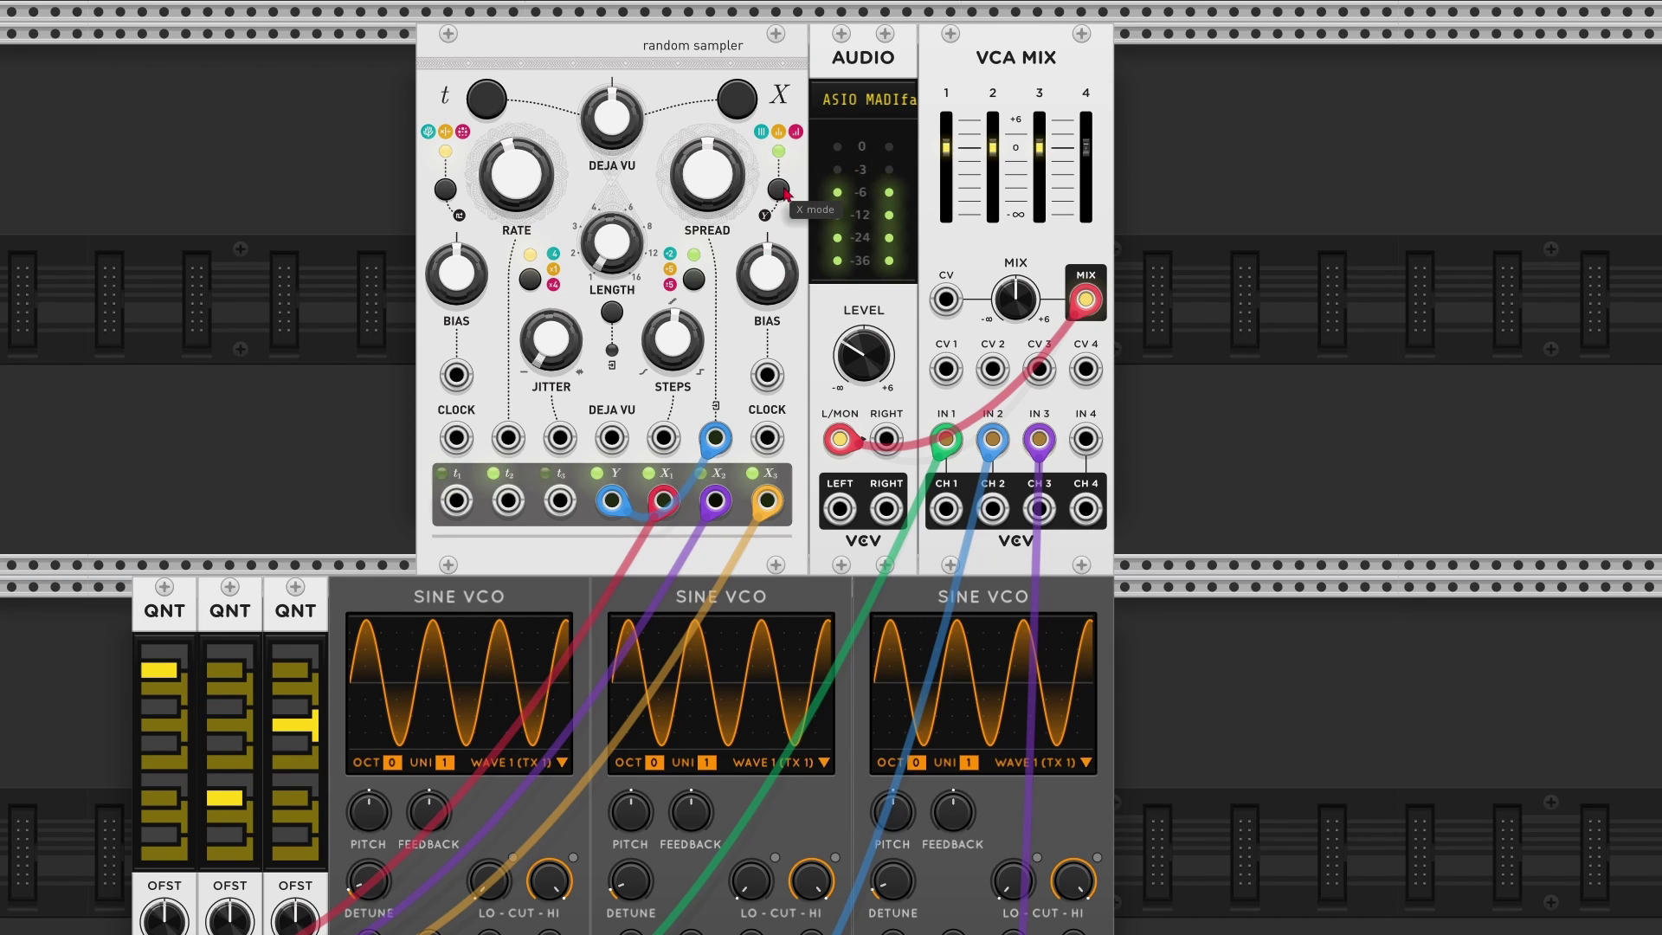
{"action": "right_click", "coordinate": [678, 80]}
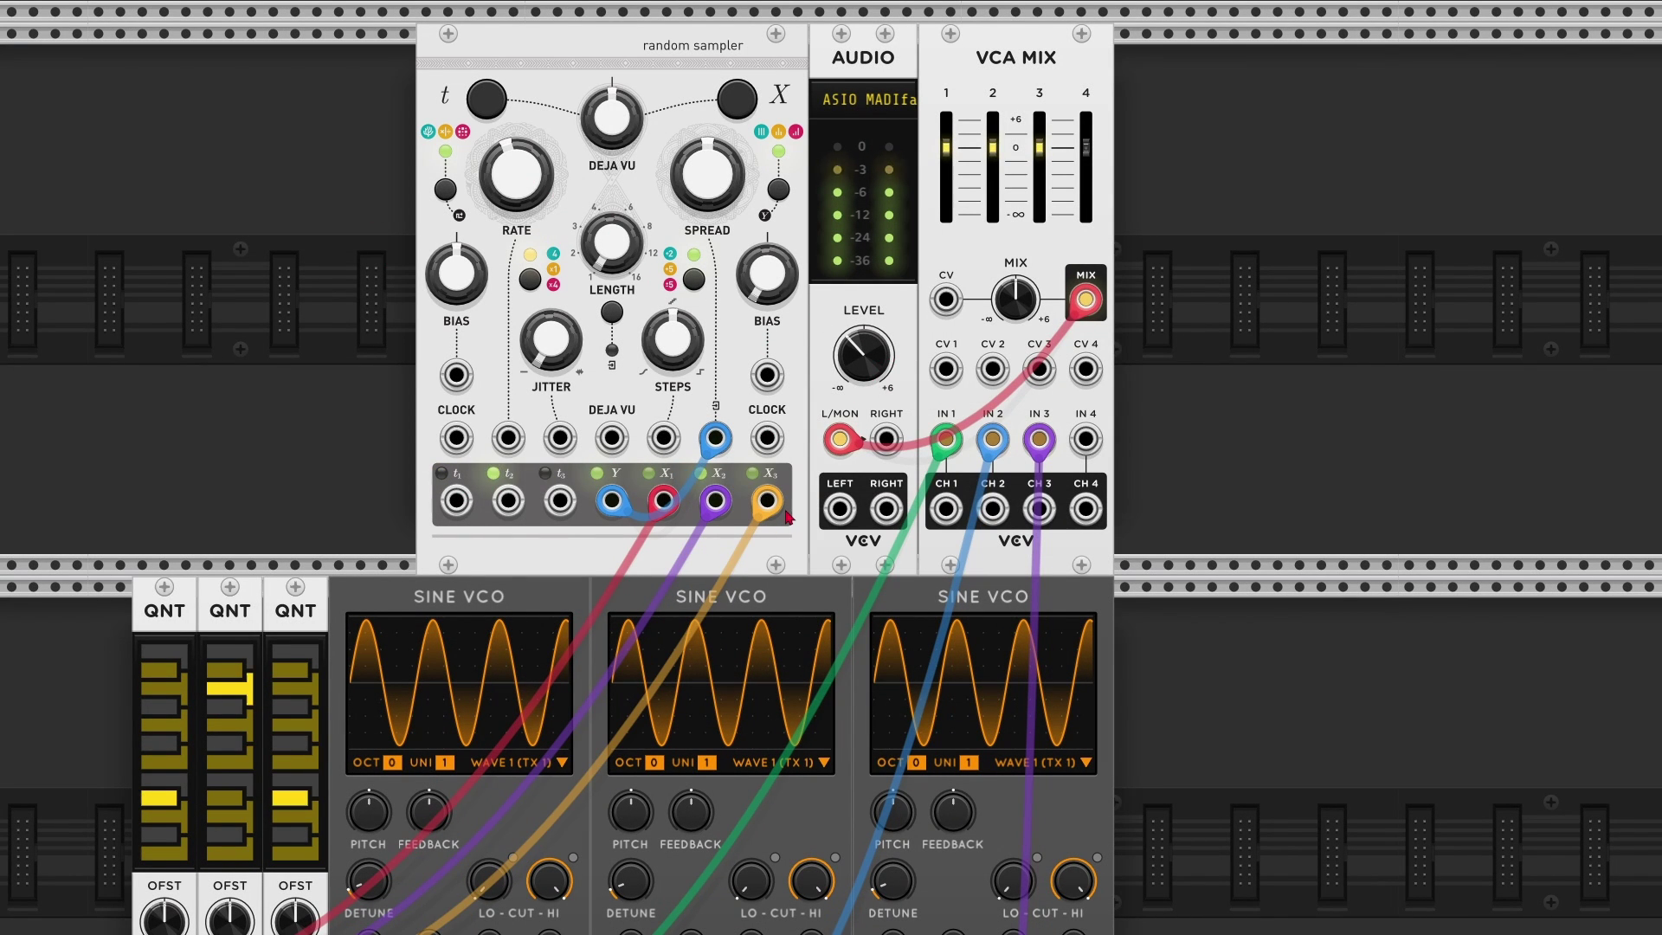
{"action": "mouse_move", "coordinate": [674, 363]}
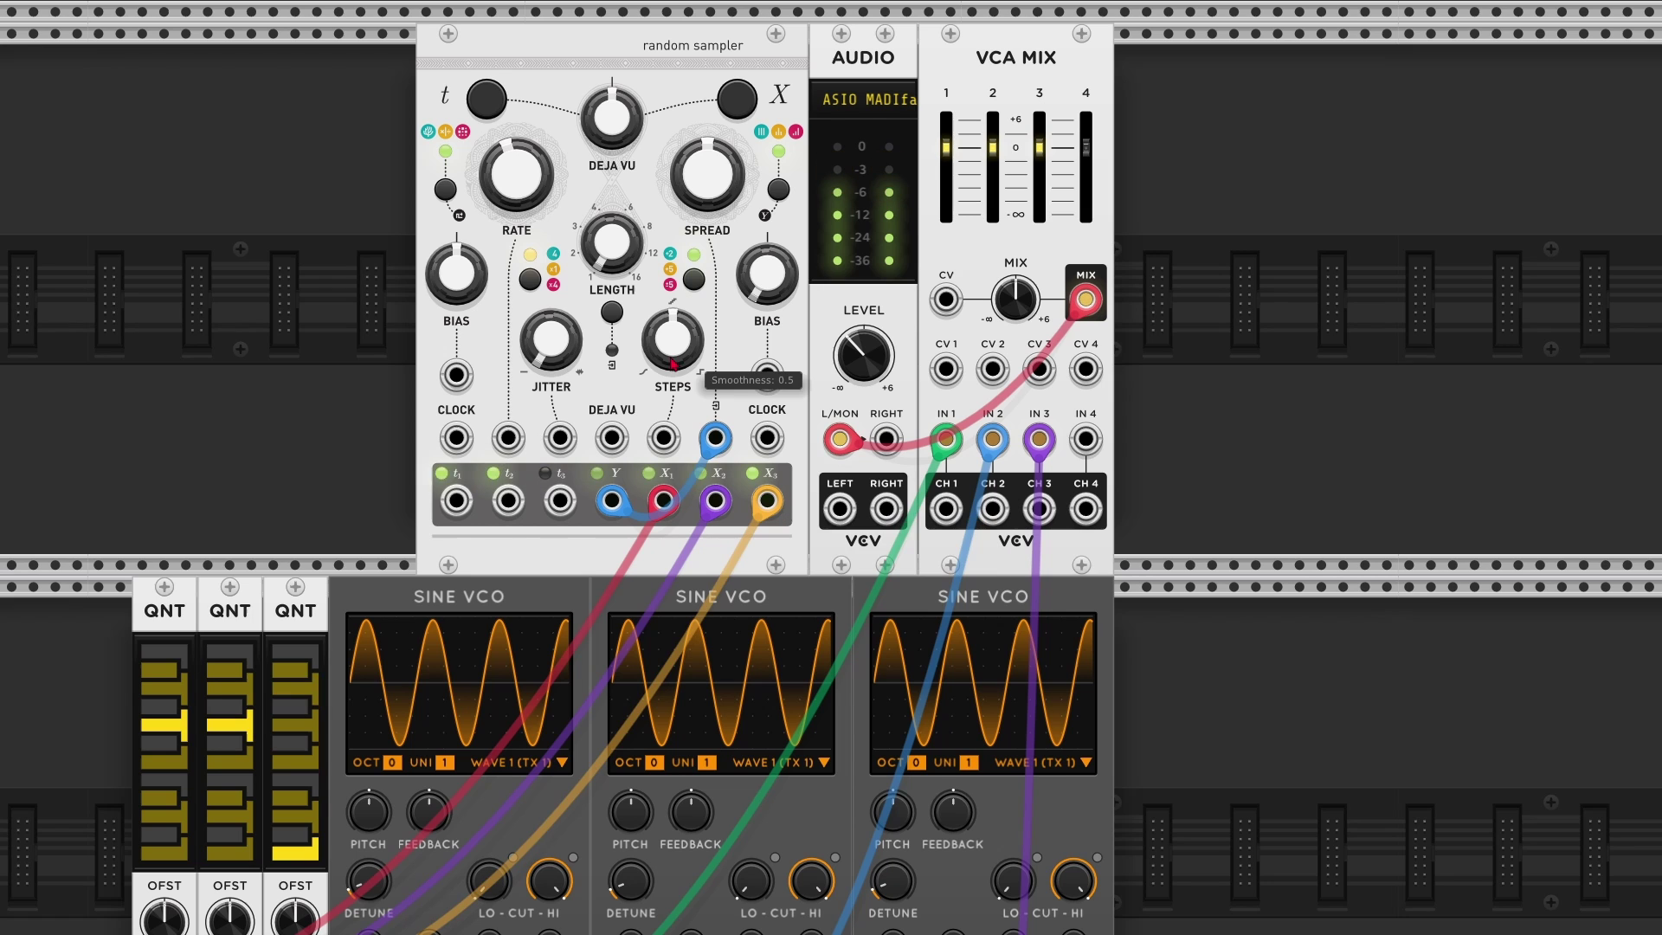
Add a VCV Delay module to the rack with Reverb 2 beside it
{"action": "double_click", "coordinate": [350, 370]}
{"action": "type", "text": "dela"}
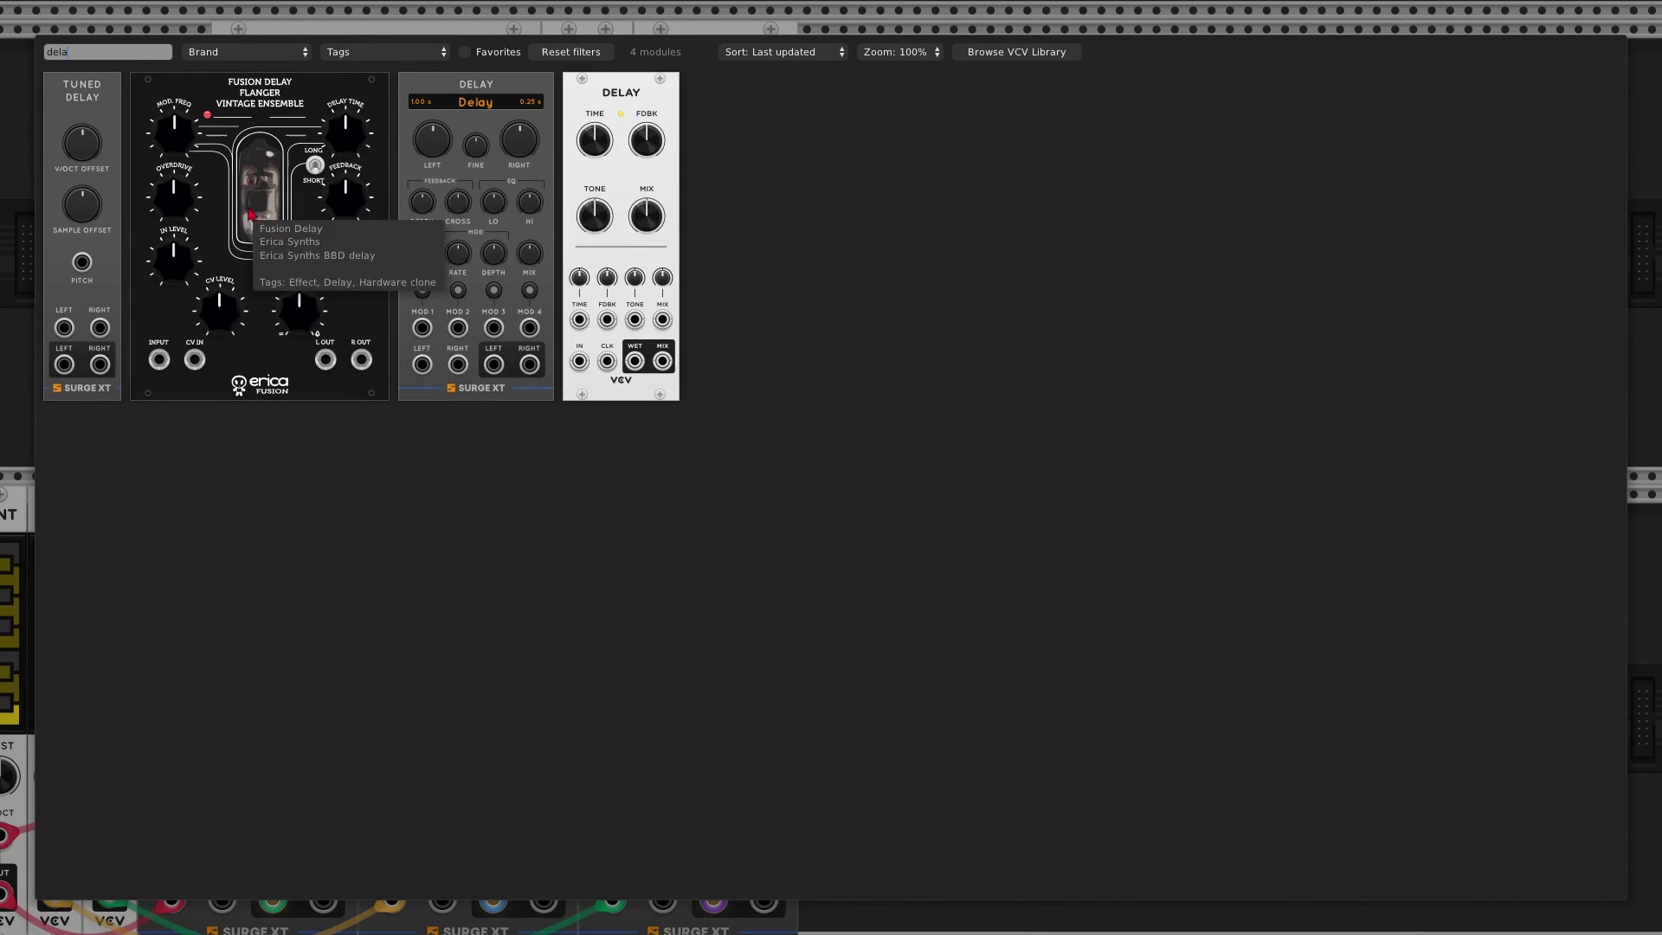
{"action": "left_click_drag", "start_coordinate": [616, 173], "coordinate": [931, 645]}
{"action": "double_click", "coordinate": [1153, 526]}
{"action": "type", "text": "rev"}
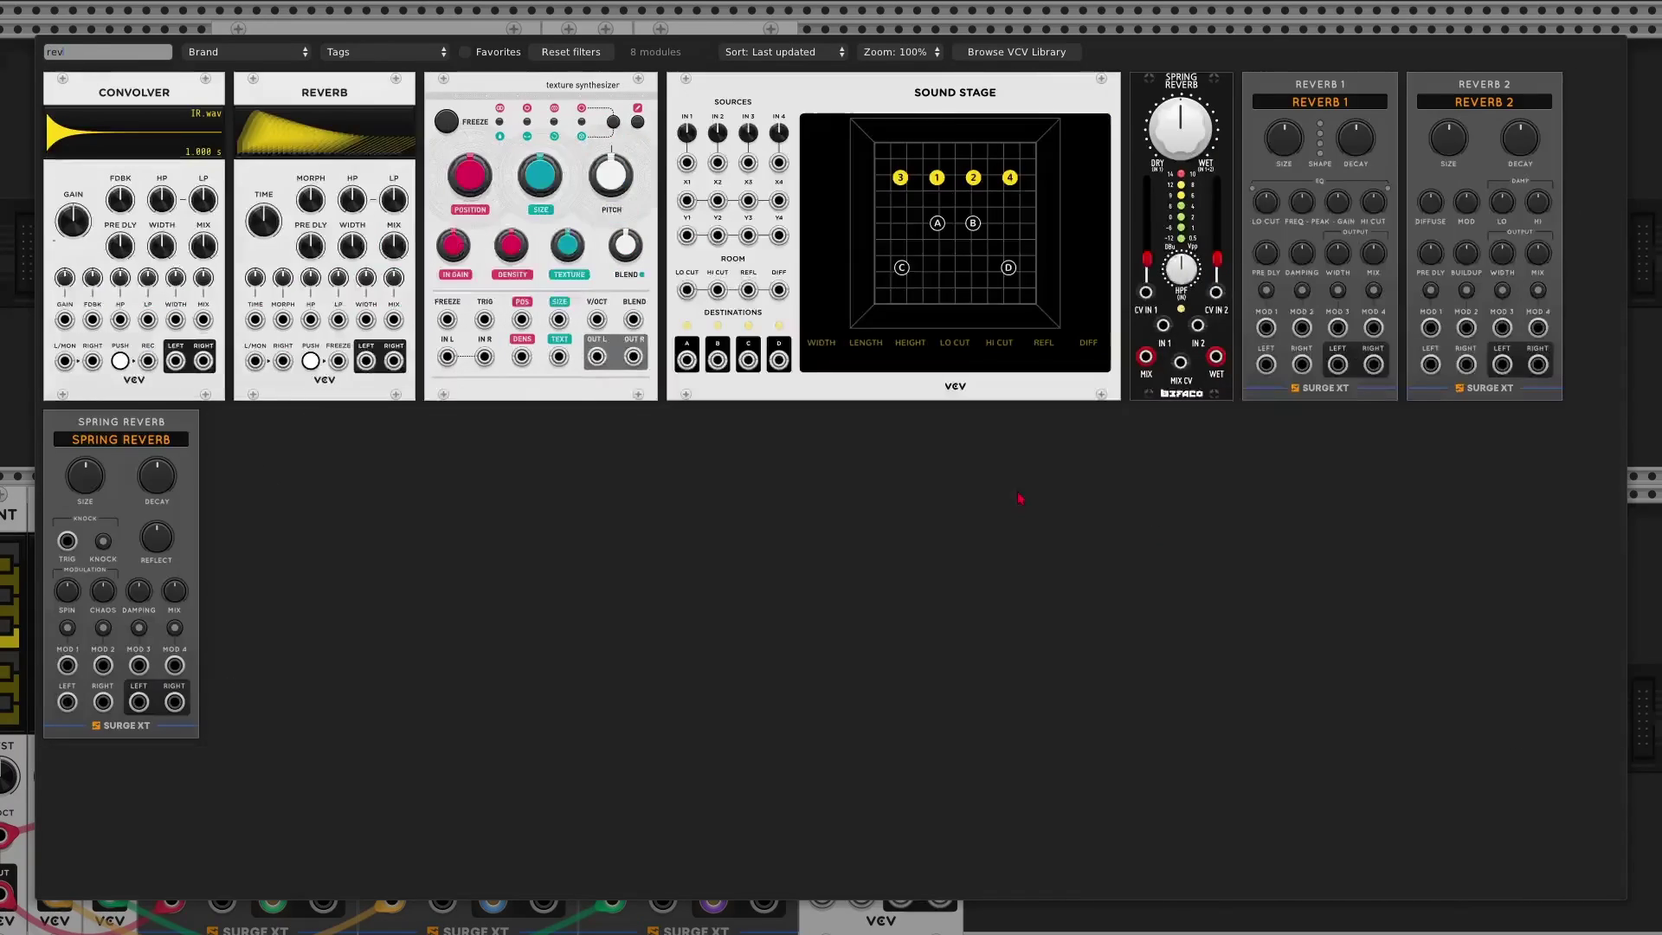
{"action": "type", "text": "erb"}
{"action": "left_click", "coordinate": [1484, 225]}
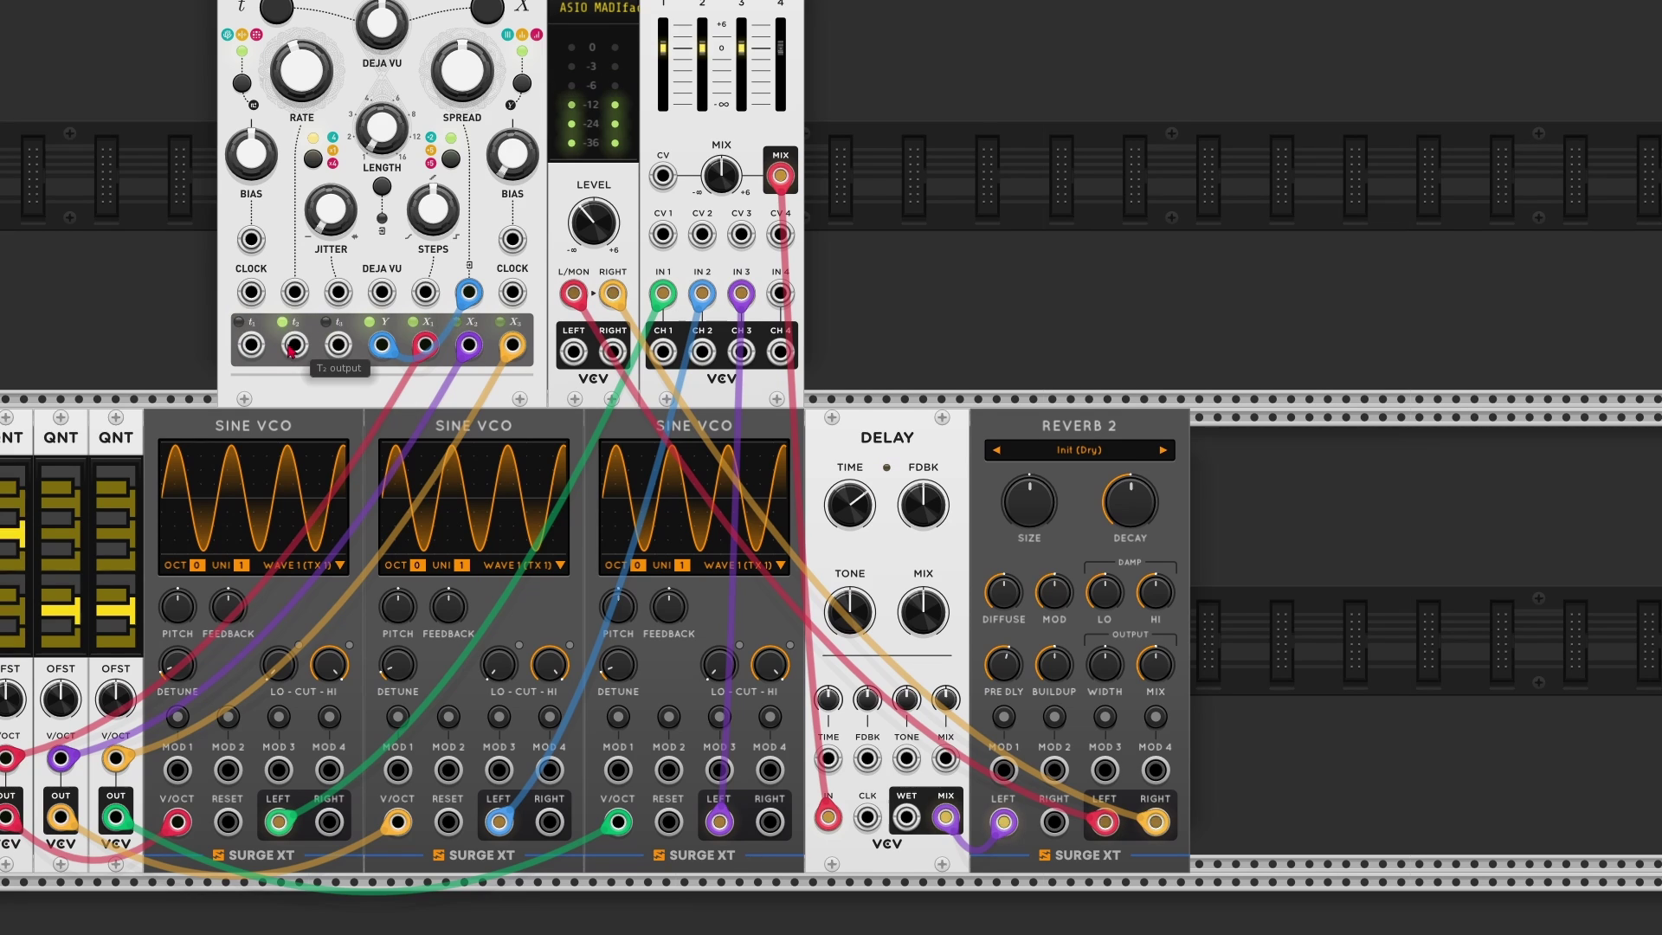
Clock the delay from T2 and set its time to 0.2
{"action": "left_click_drag", "start_coordinate": [294, 345], "coordinate": [866, 816]}
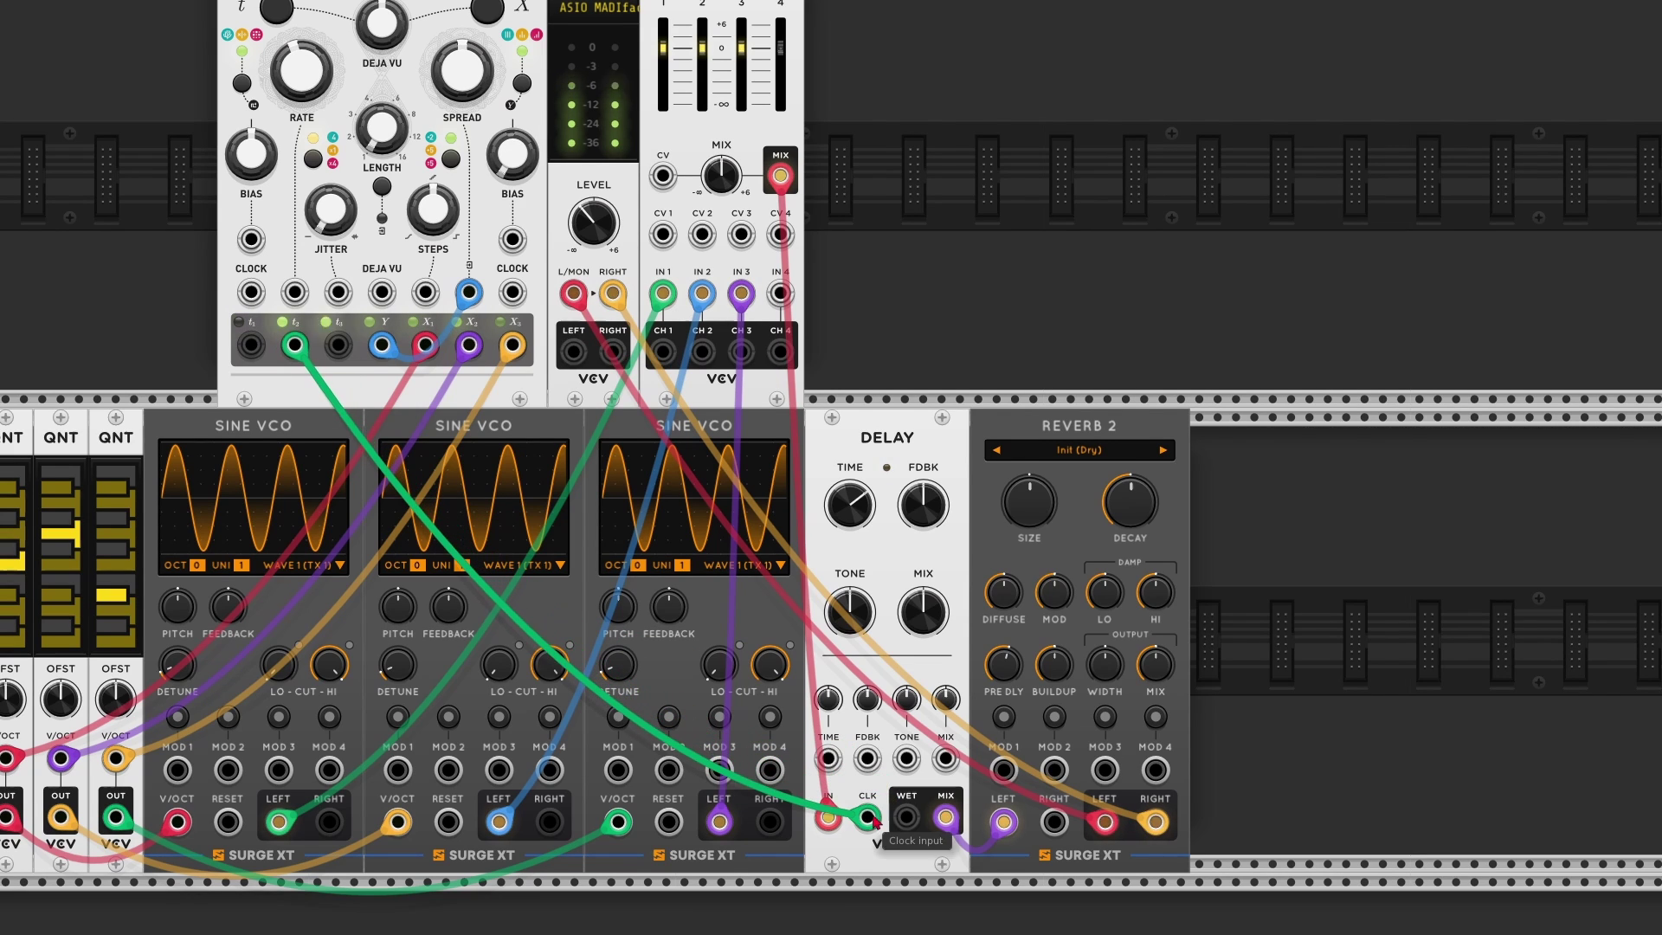
{"action": "right_click", "coordinate": [861, 507]}
{"action": "type", "text": ".2"}
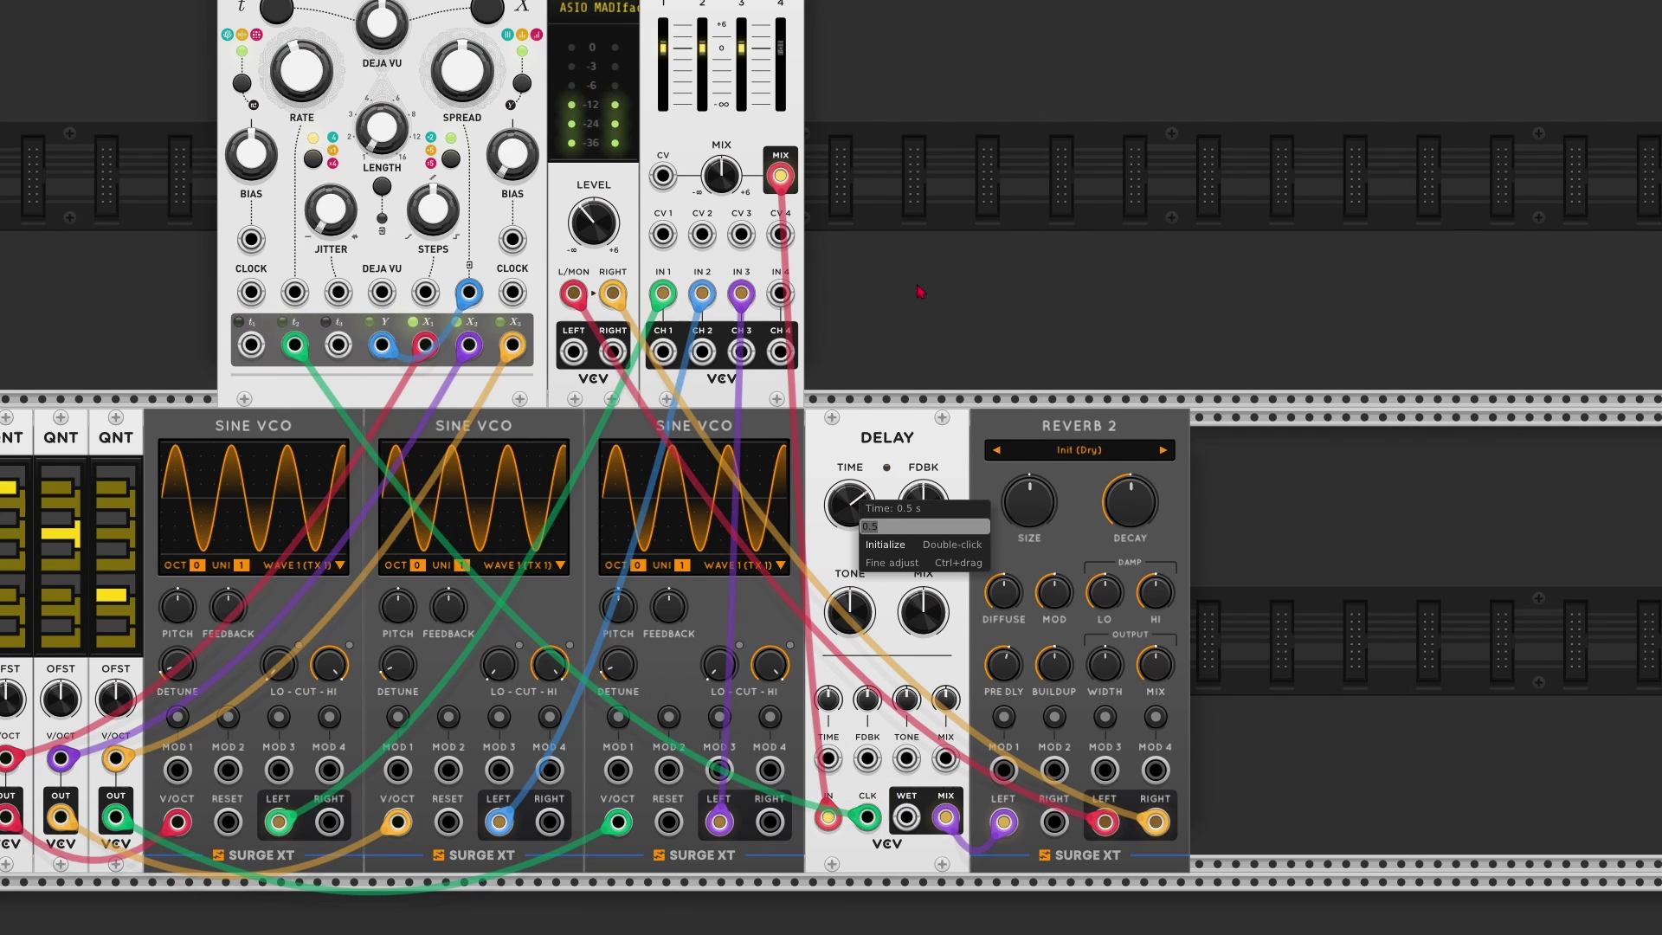
{"action": "key", "text": "Return"}
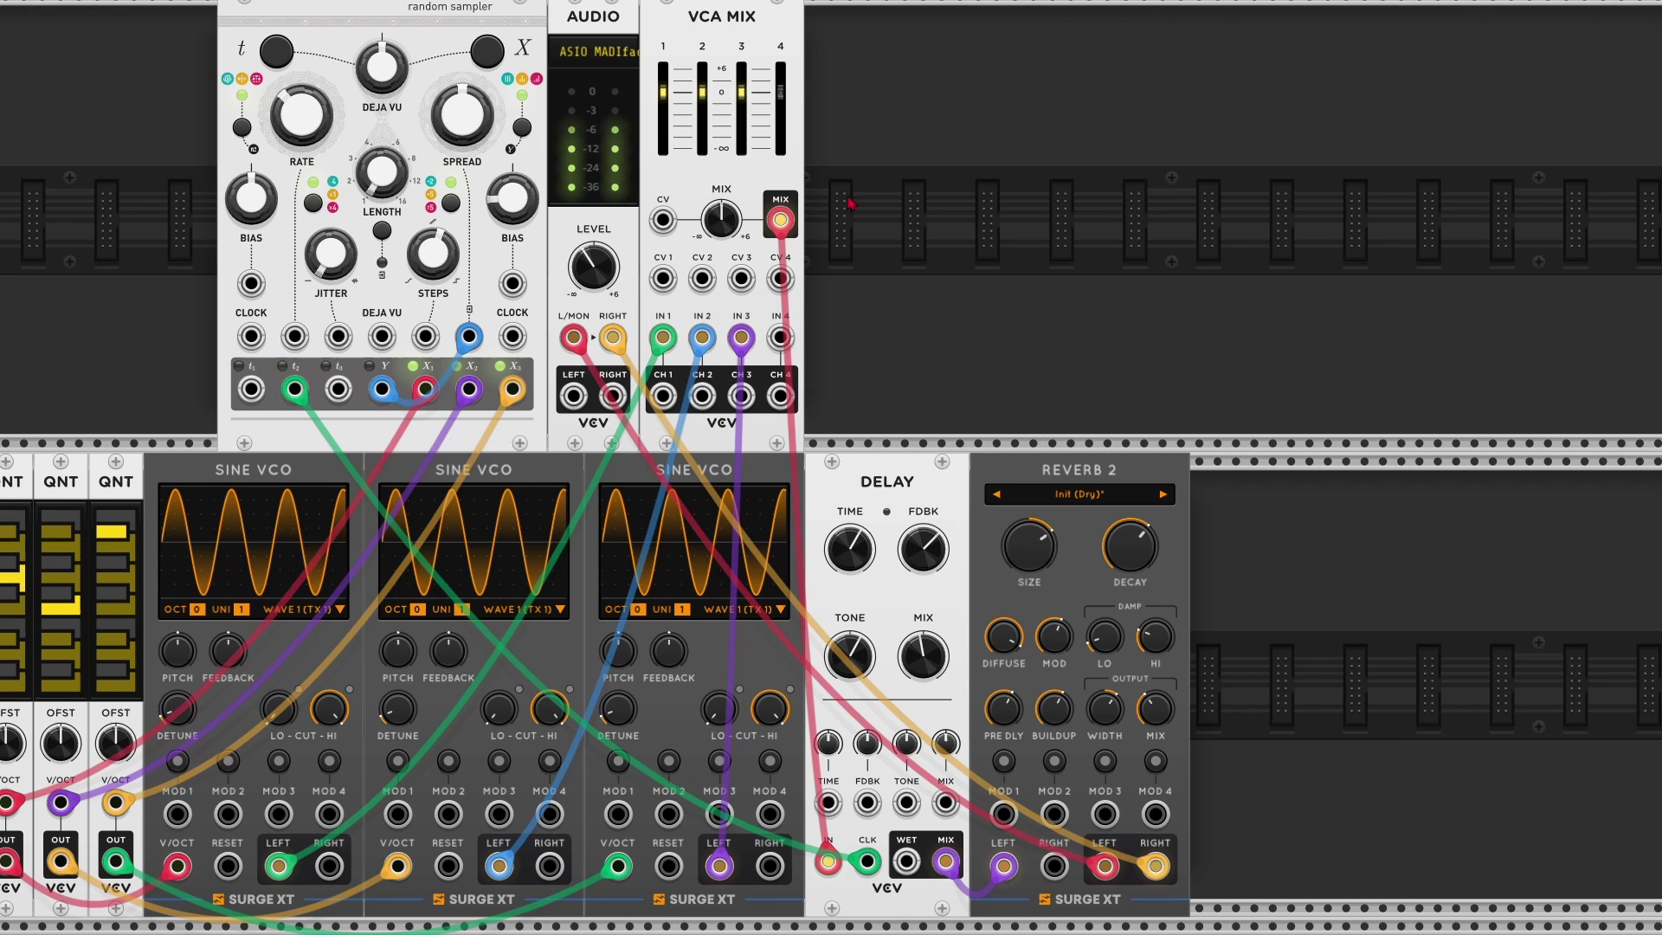
{"action": "mouse_move", "coordinate": [598, 265]}
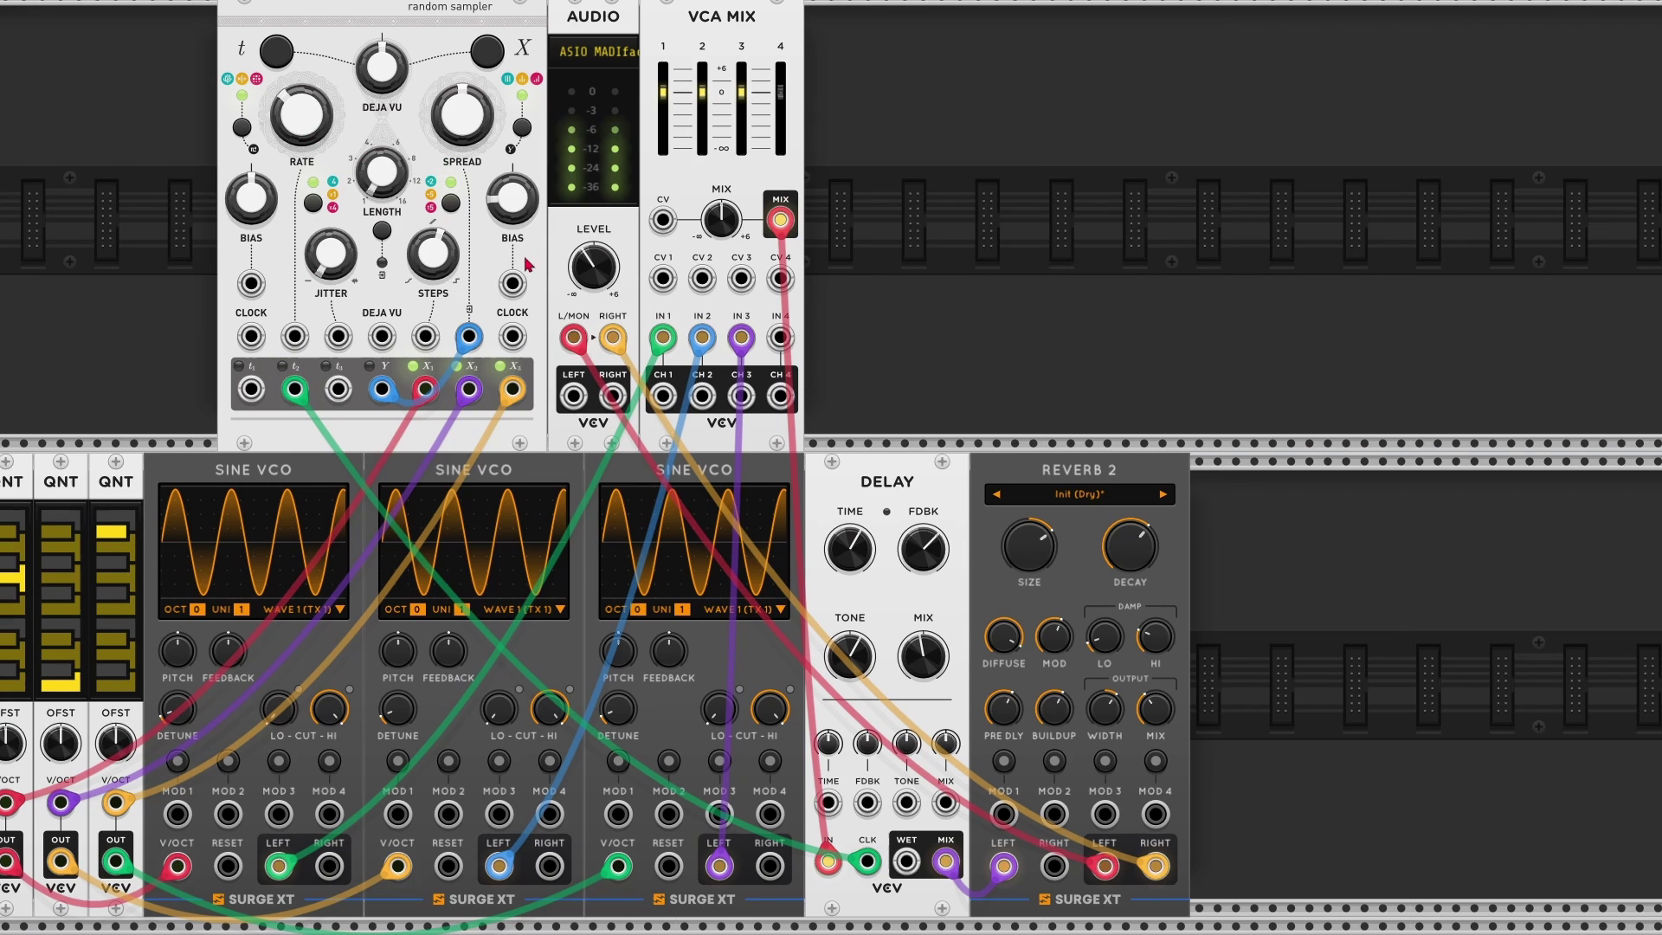
{"action": "mouse_move", "coordinate": [729, 241]}
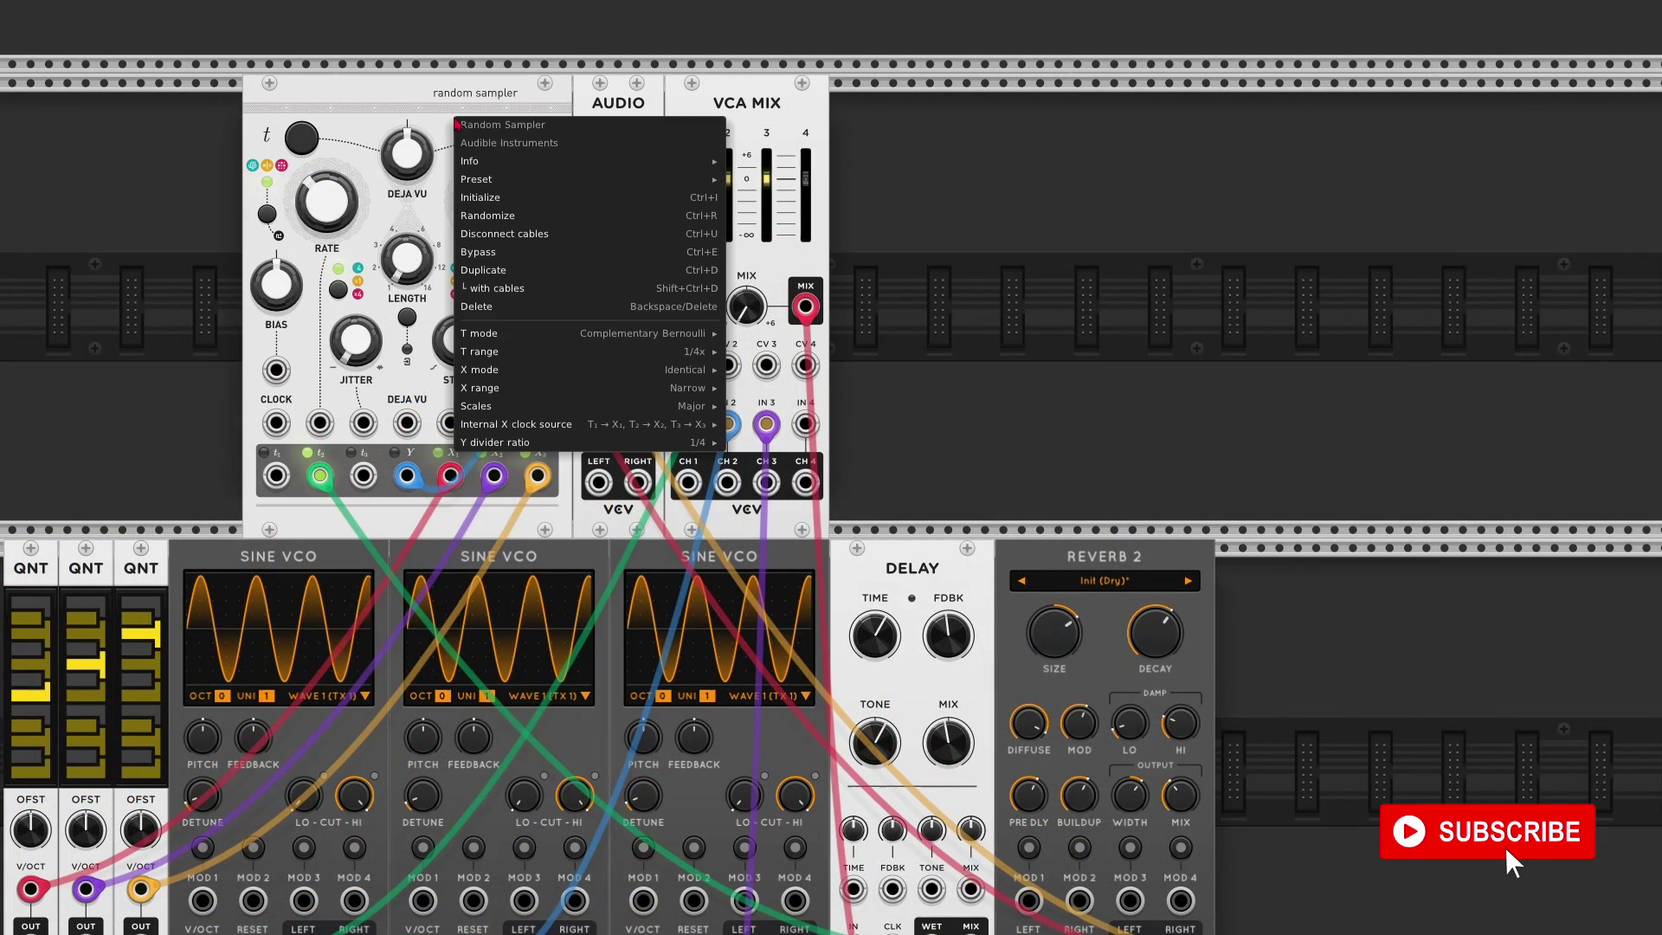
Inspect the Random Sampler's X mode and T mode submenus in its context menu
{"action": "right_click", "coordinate": [455, 120]}
{"action": "mouse_move", "coordinate": [509, 374]}
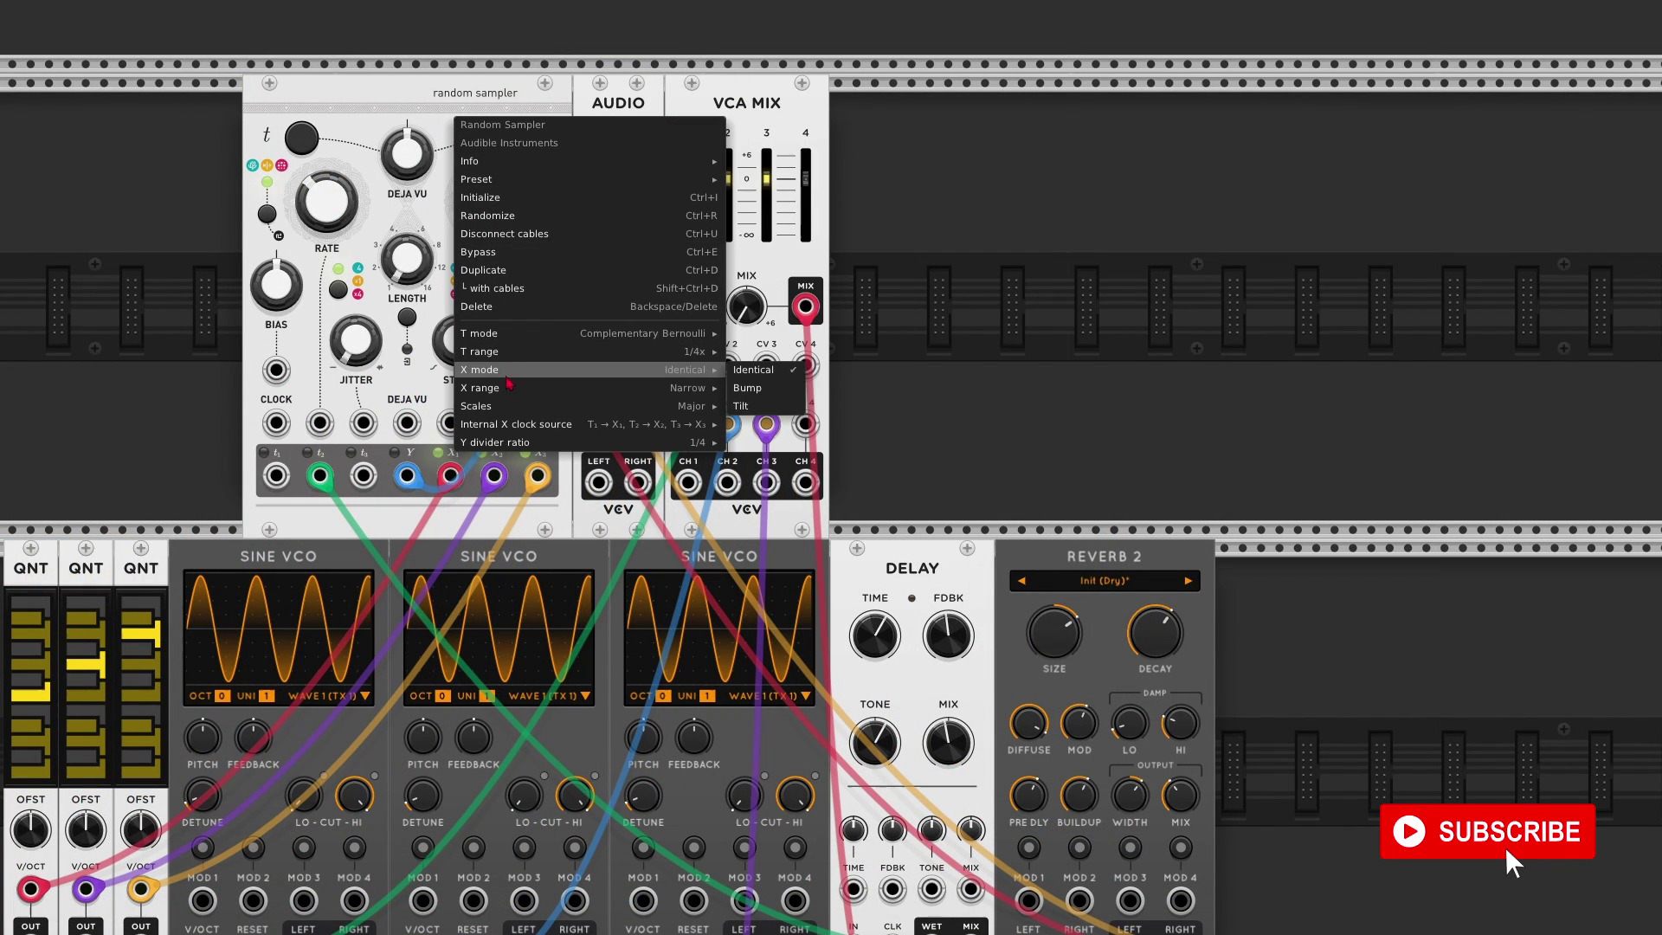
{"action": "mouse_move", "coordinate": [519, 334]}
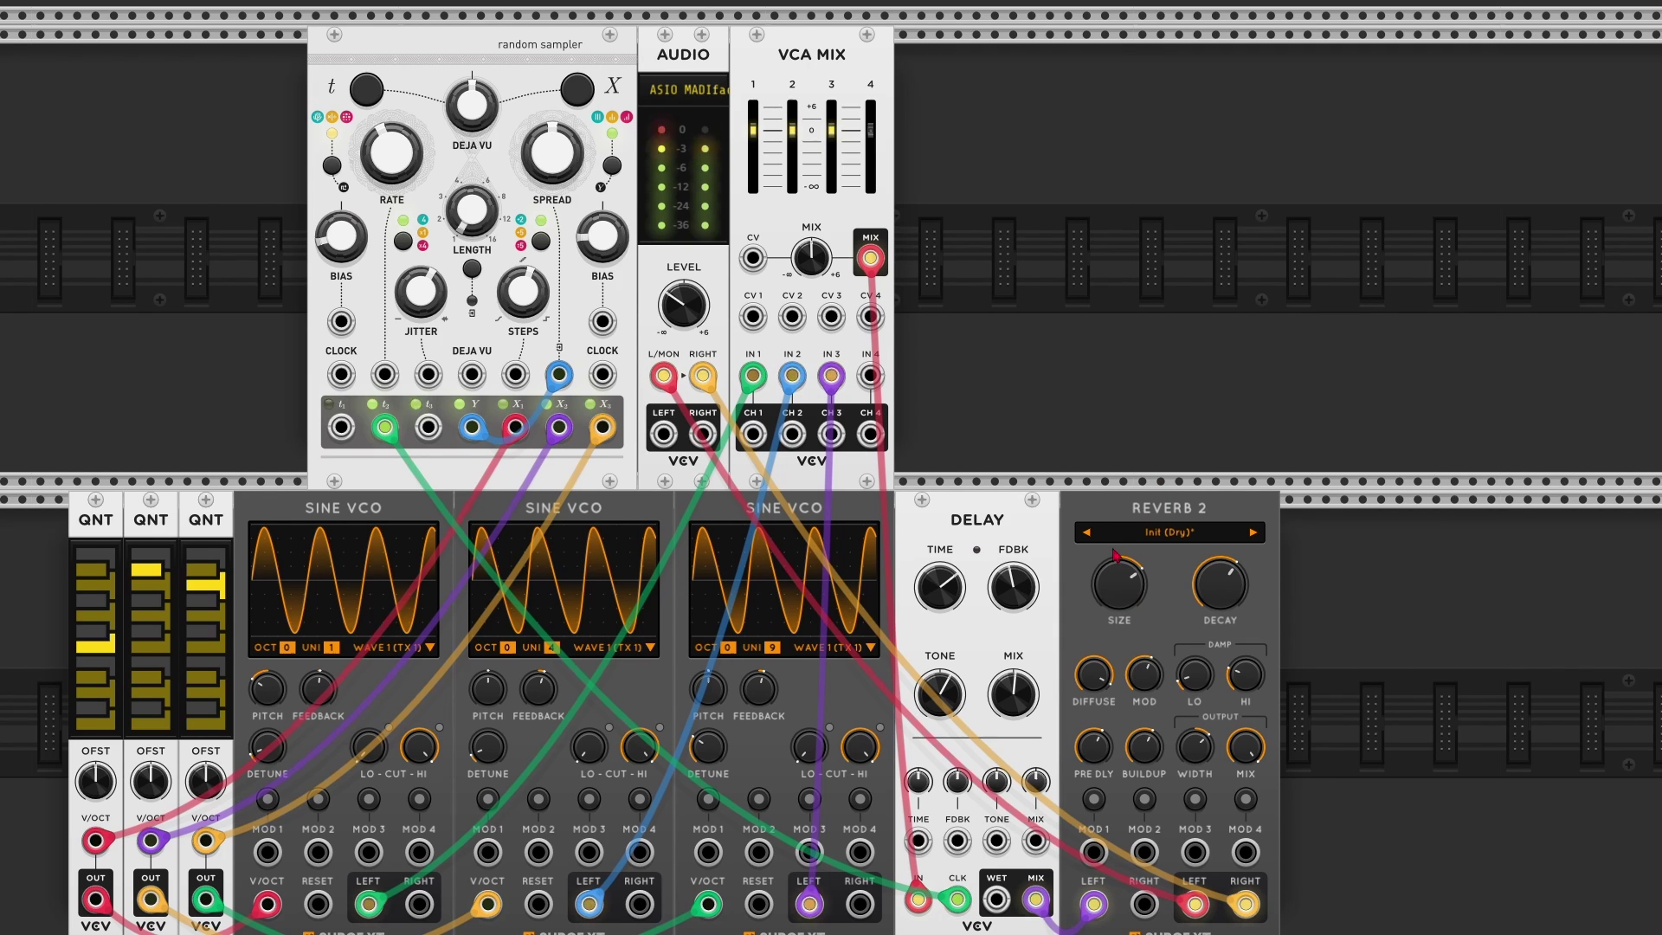
{"action": "mouse_move", "coordinate": [1133, 601]}
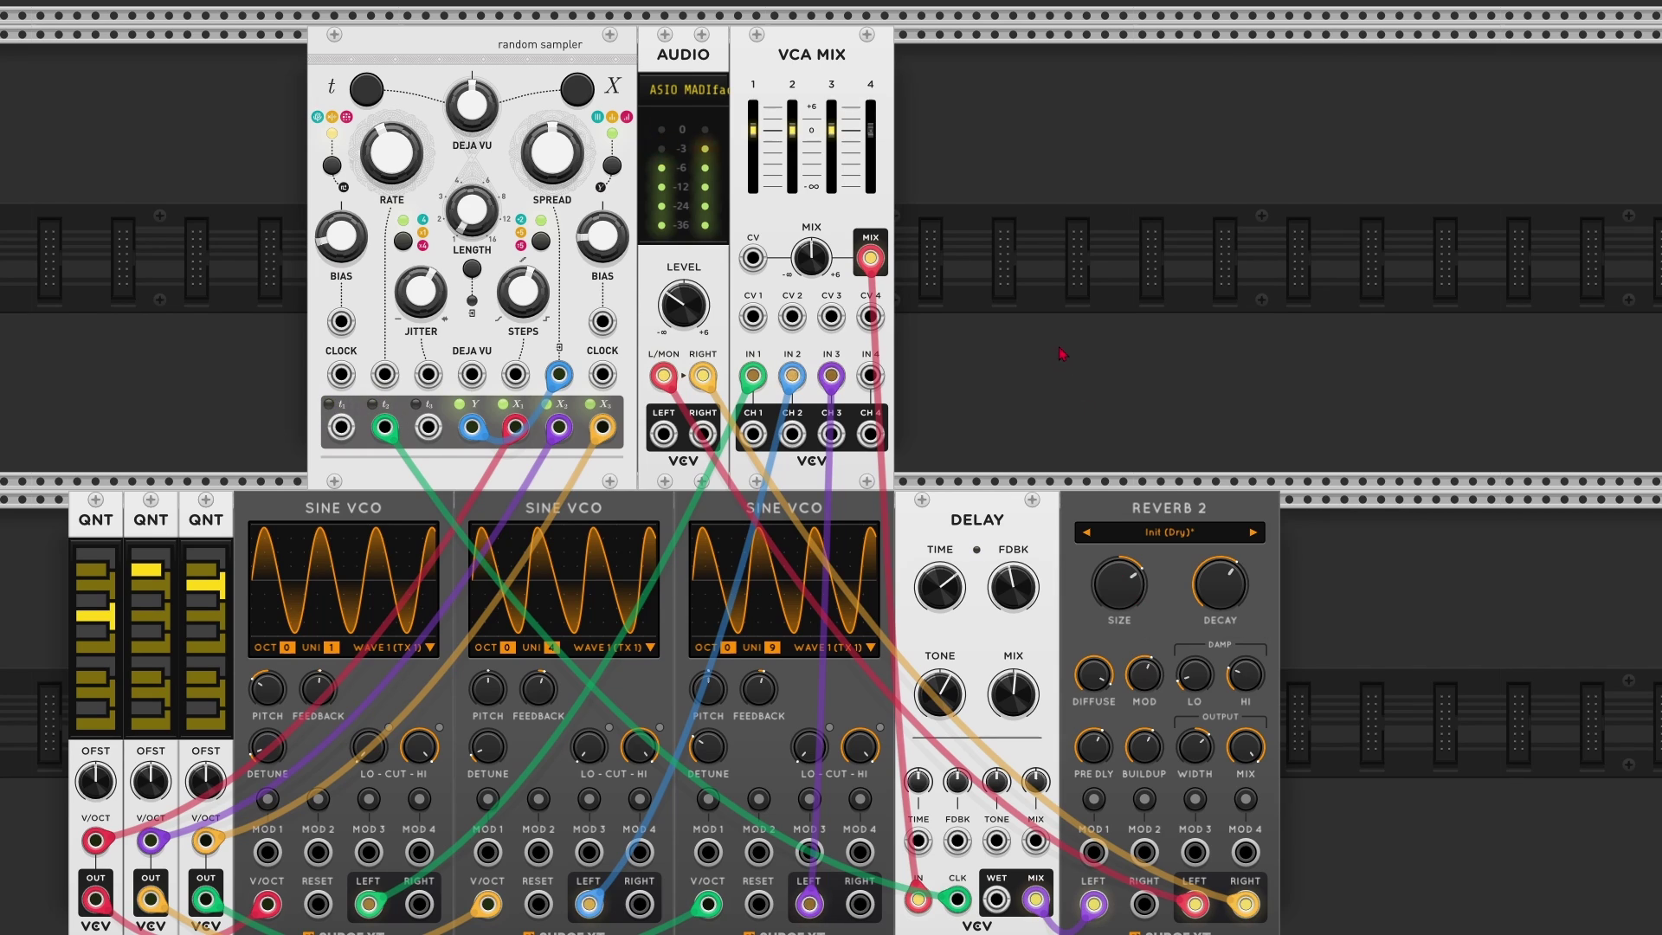
{"action": "mouse_move", "coordinate": [535, 317]}
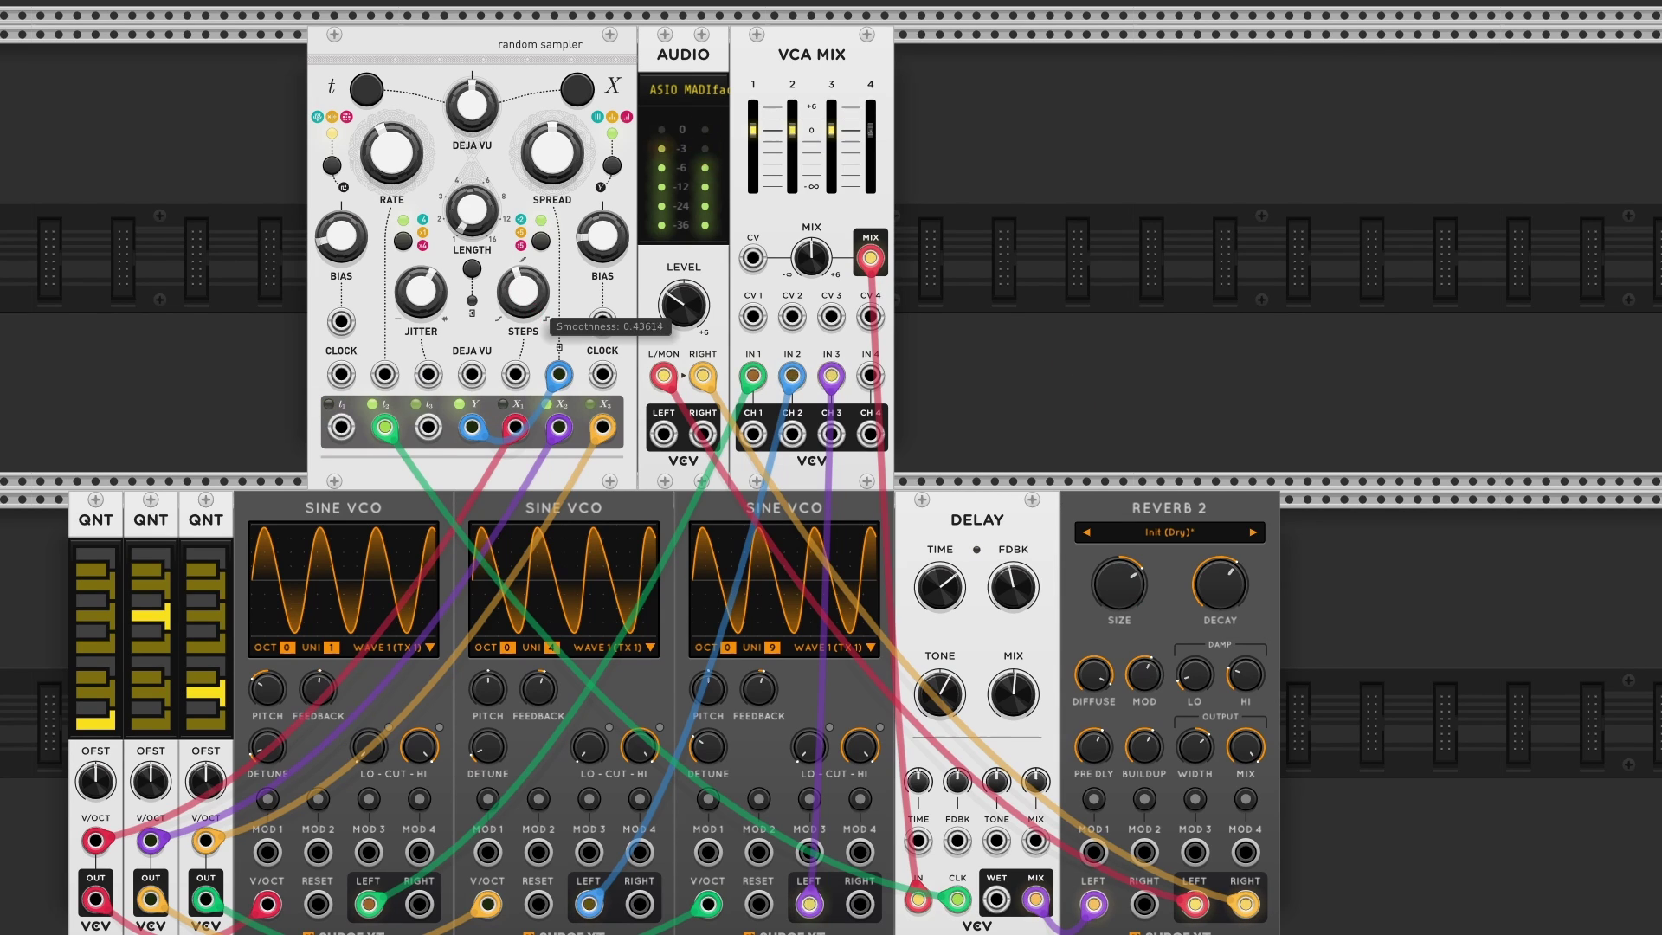